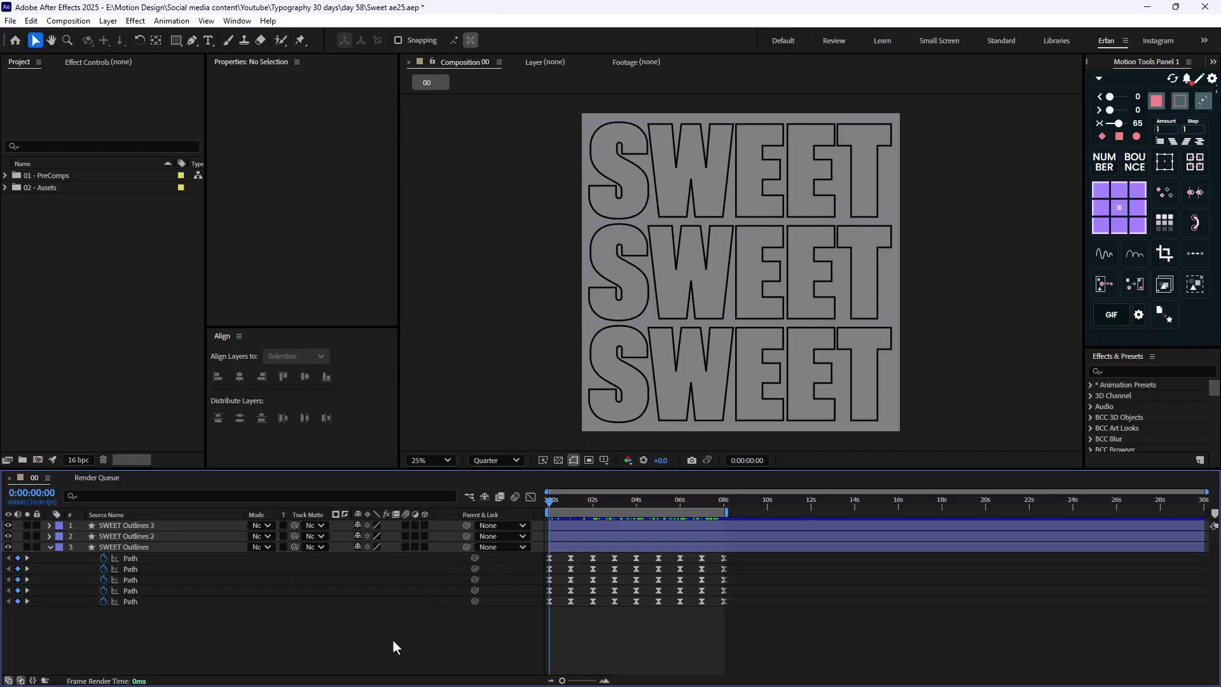
Collapse the path keyframes of the SWEET Outlines layer and preview the animated SWEET text
{"action": "left_click", "coordinate": [50, 547]}
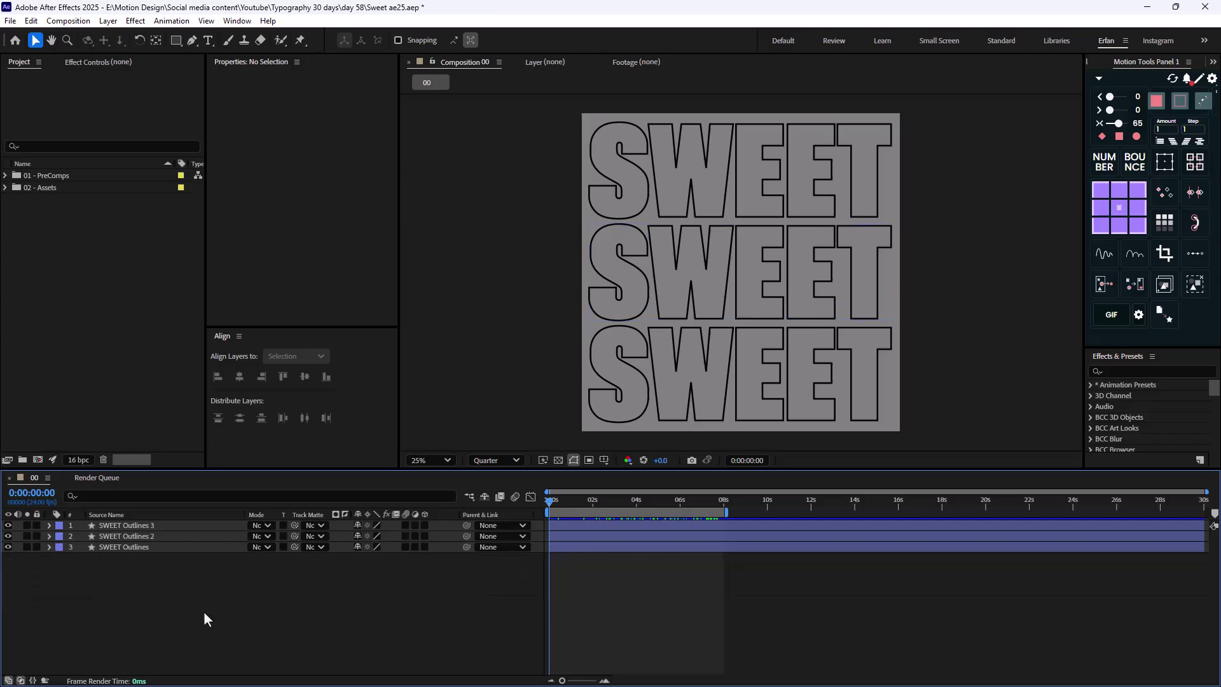
{"action": "key", "text": "space"}
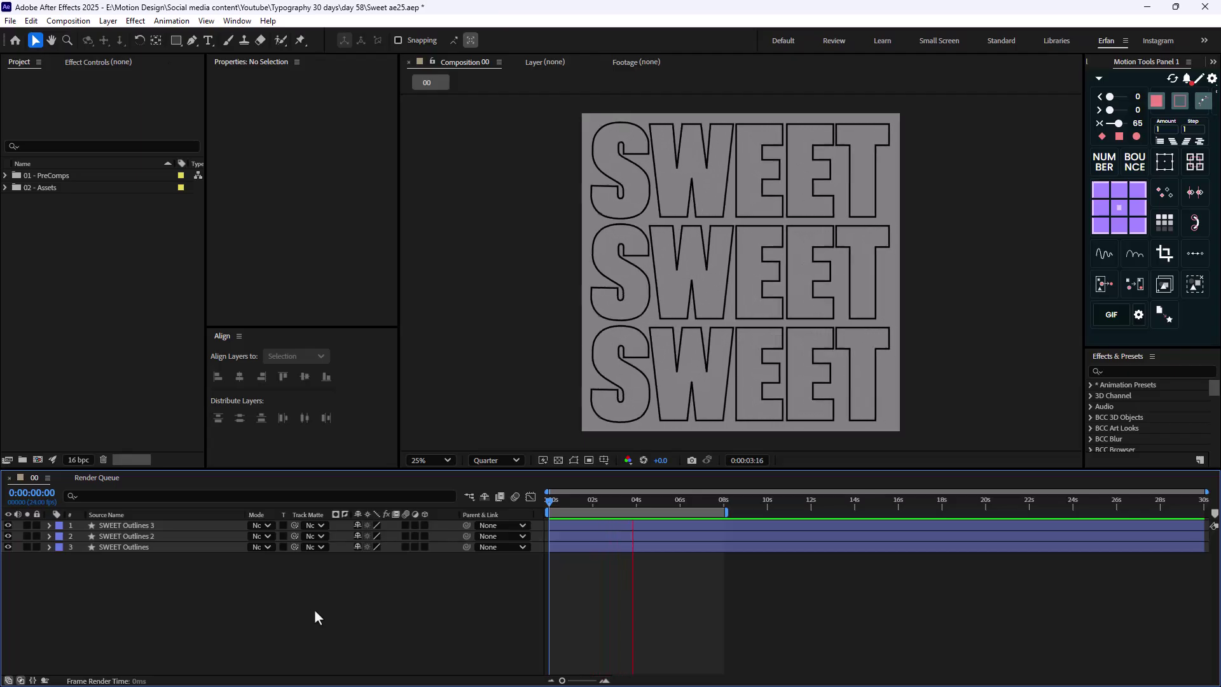
{"action": "left_click", "coordinate": [660, 507]}
{"action": "left_click_drag", "start_coordinate": [660, 507], "coordinate": [536, 513]}
Add a small text layer reading "S" to composition 00
{"action": "left_click", "coordinate": [208, 40]}
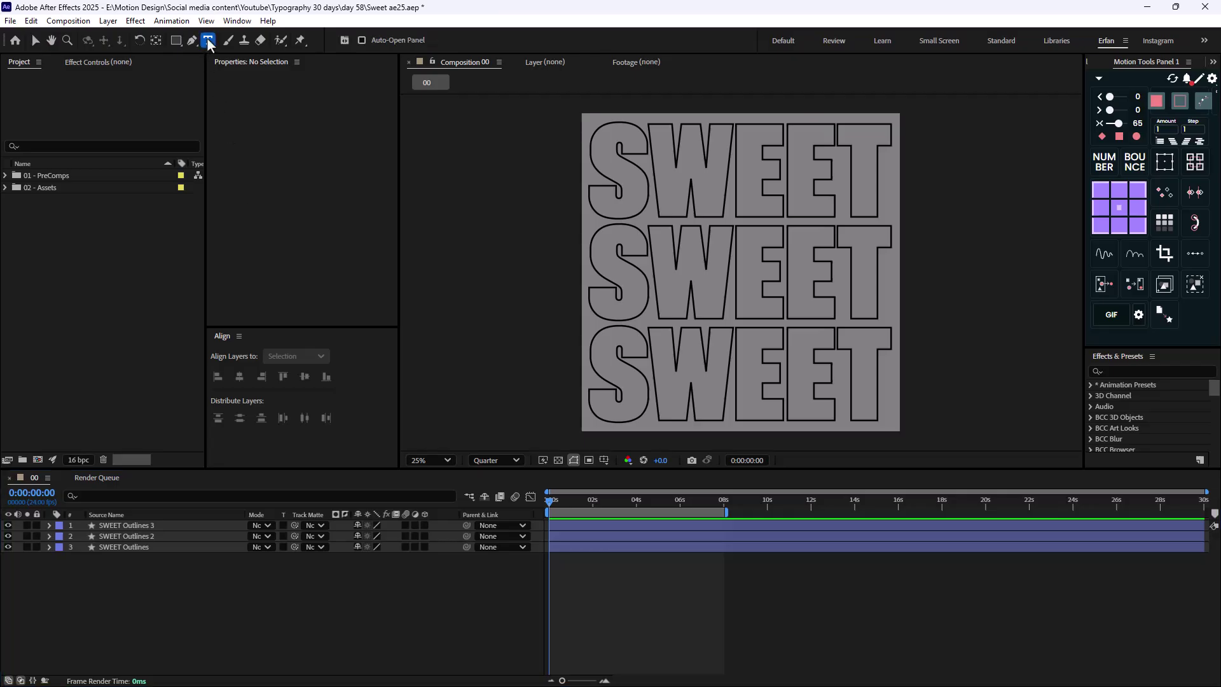
{"action": "left_click", "coordinate": [646, 211]}
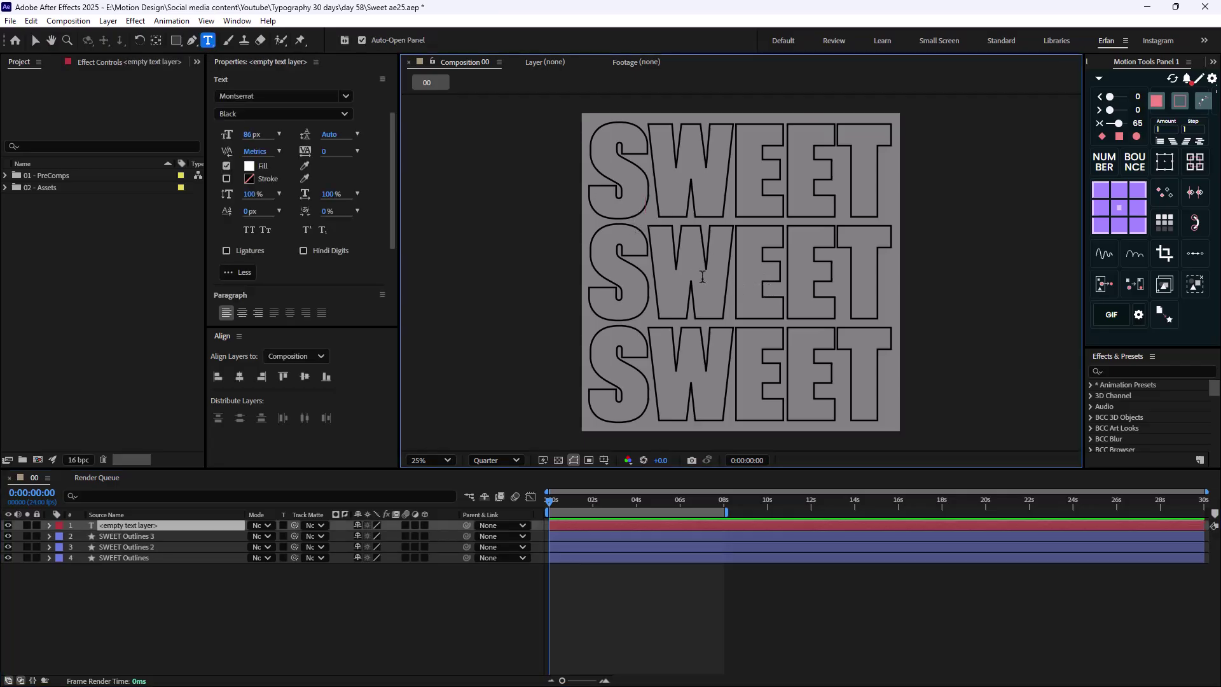
{"action": "type", "text": "S"}
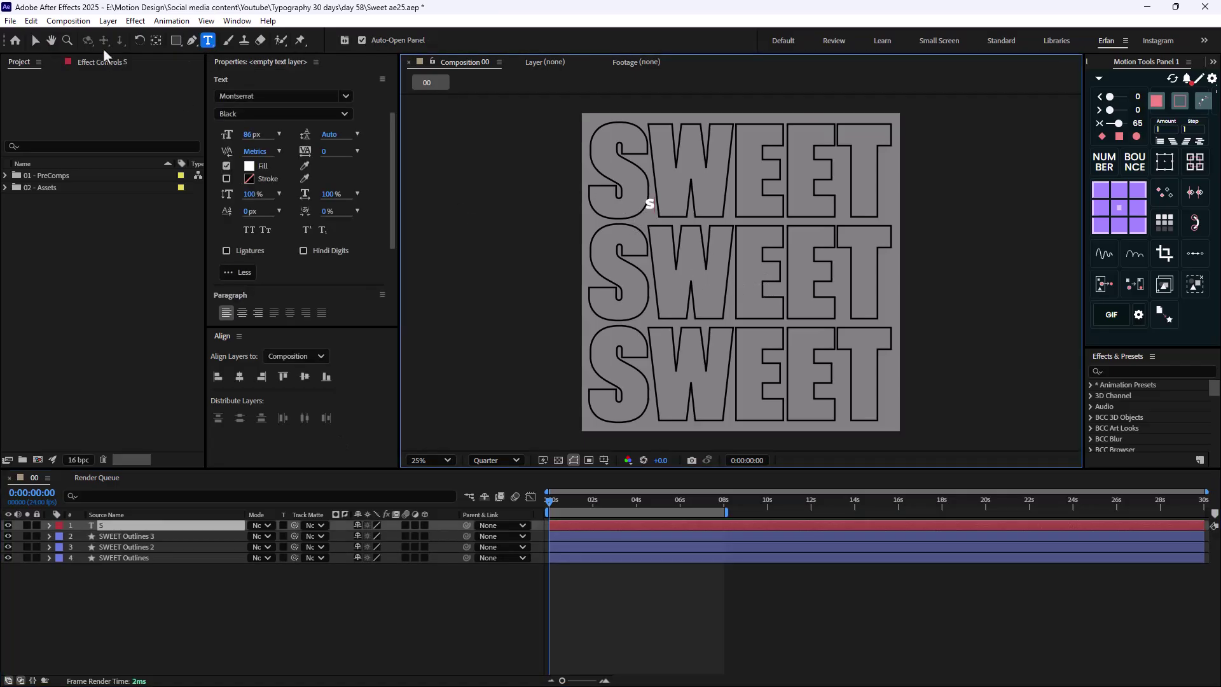
{"action": "left_click", "coordinate": [35, 40]}
Duplicate the S text layer and set the duplicate's font style to Bold
{"action": "key", "text": "ctrl+d"}
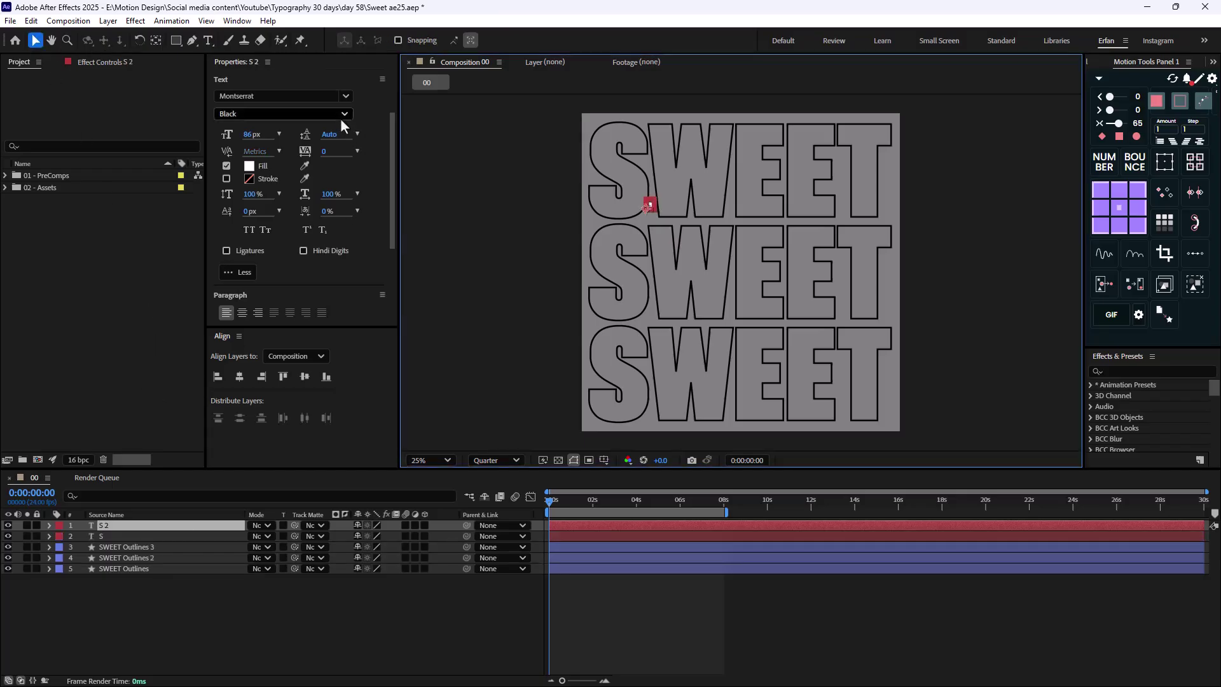
{"action": "left_click", "coordinate": [344, 114]}
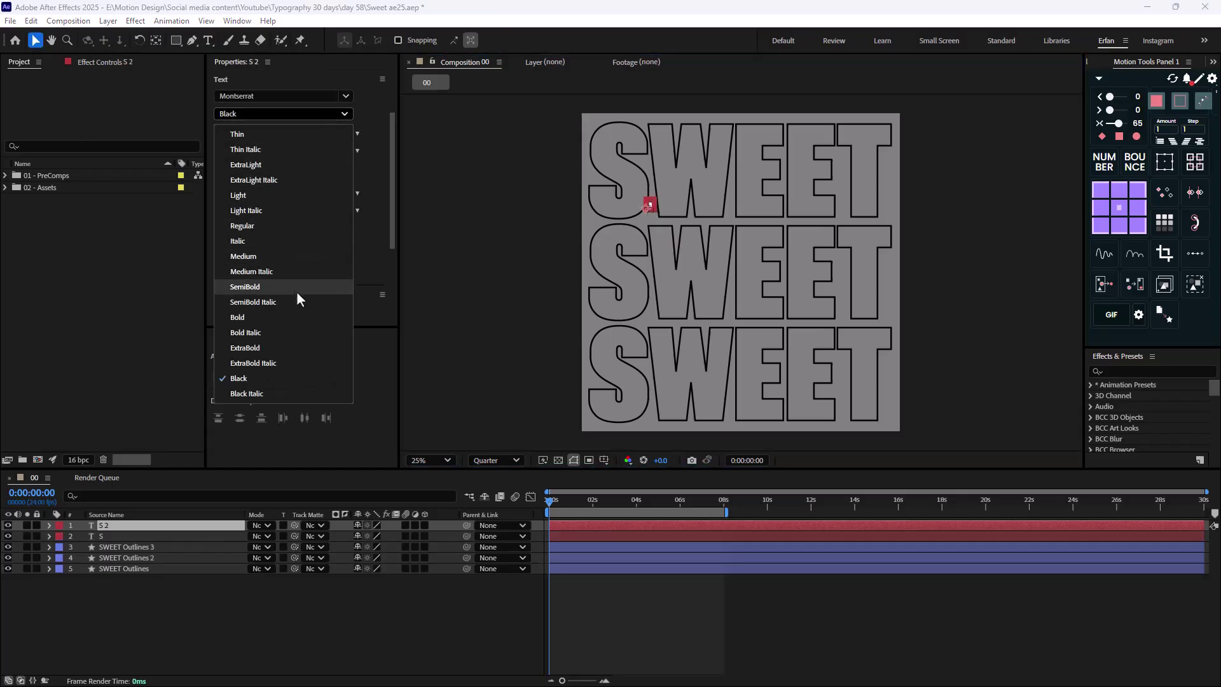
{"action": "left_click", "coordinate": [280, 318]}
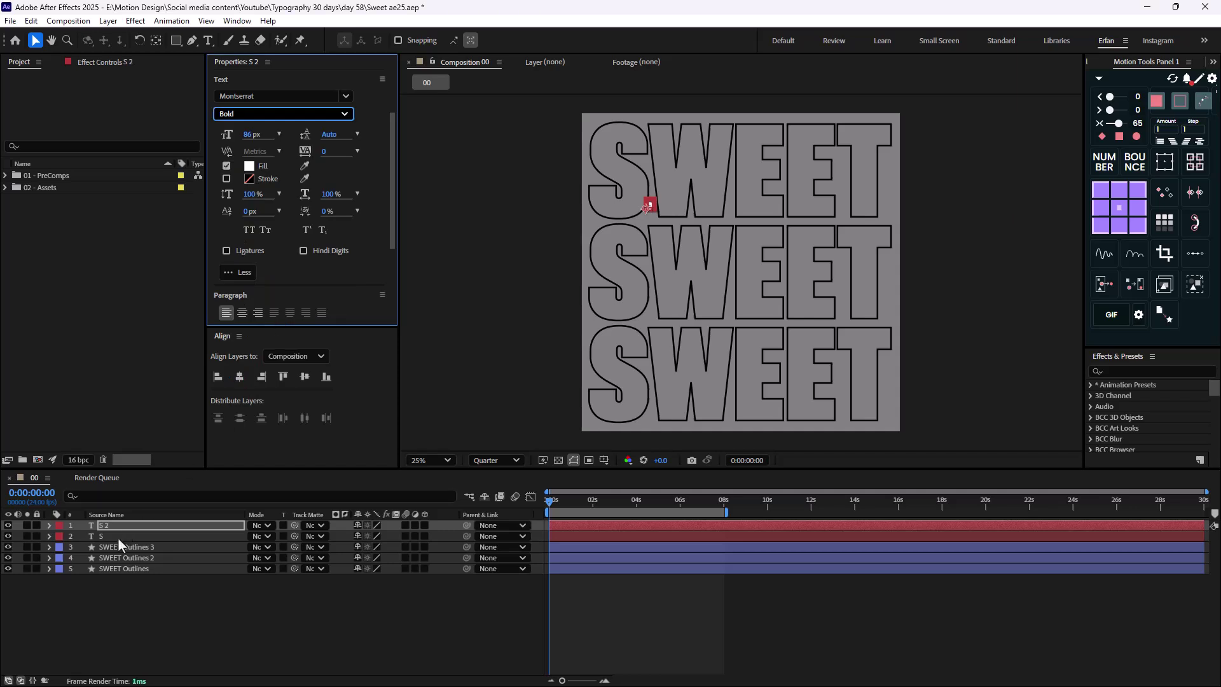
Create shape layers from both the S and S 2 text layers
{"action": "right_click", "coordinate": [118, 539]}
{"action": "mouse_move", "coordinate": [217, 423]}
{"action": "left_click", "coordinate": [287, 433]}
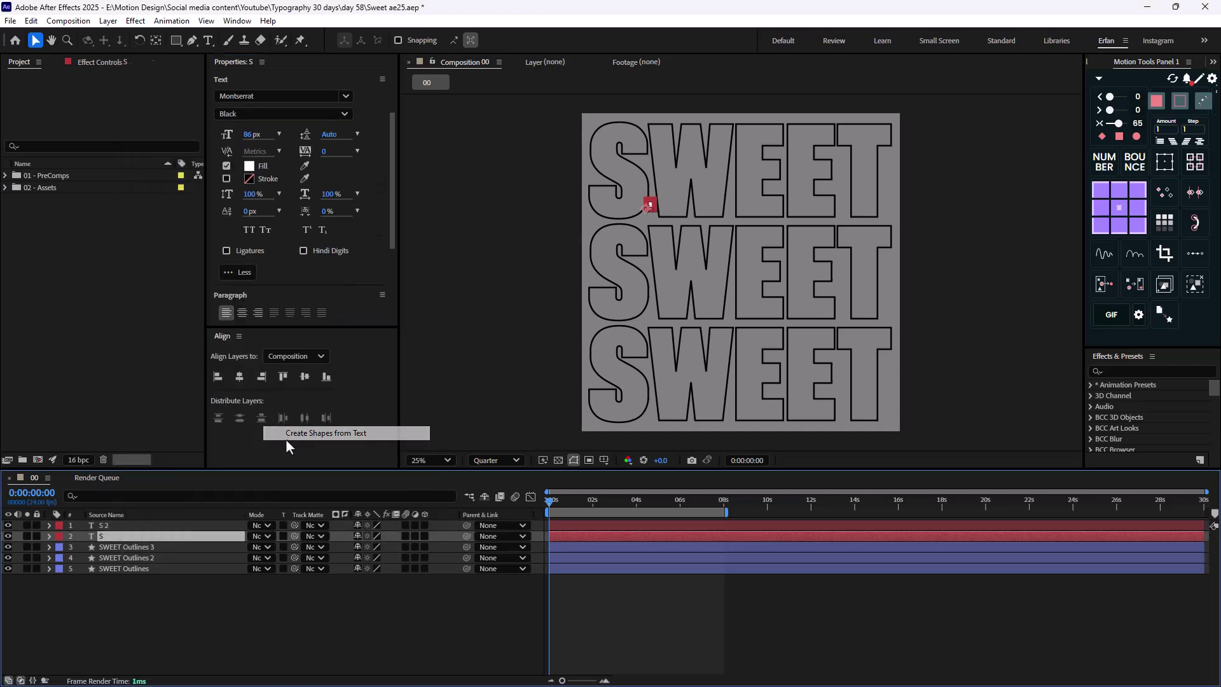
{"action": "left_click", "coordinate": [121, 525]}
{"action": "right_click", "coordinate": [121, 525]}
{"action": "mouse_move", "coordinate": [253, 409]}
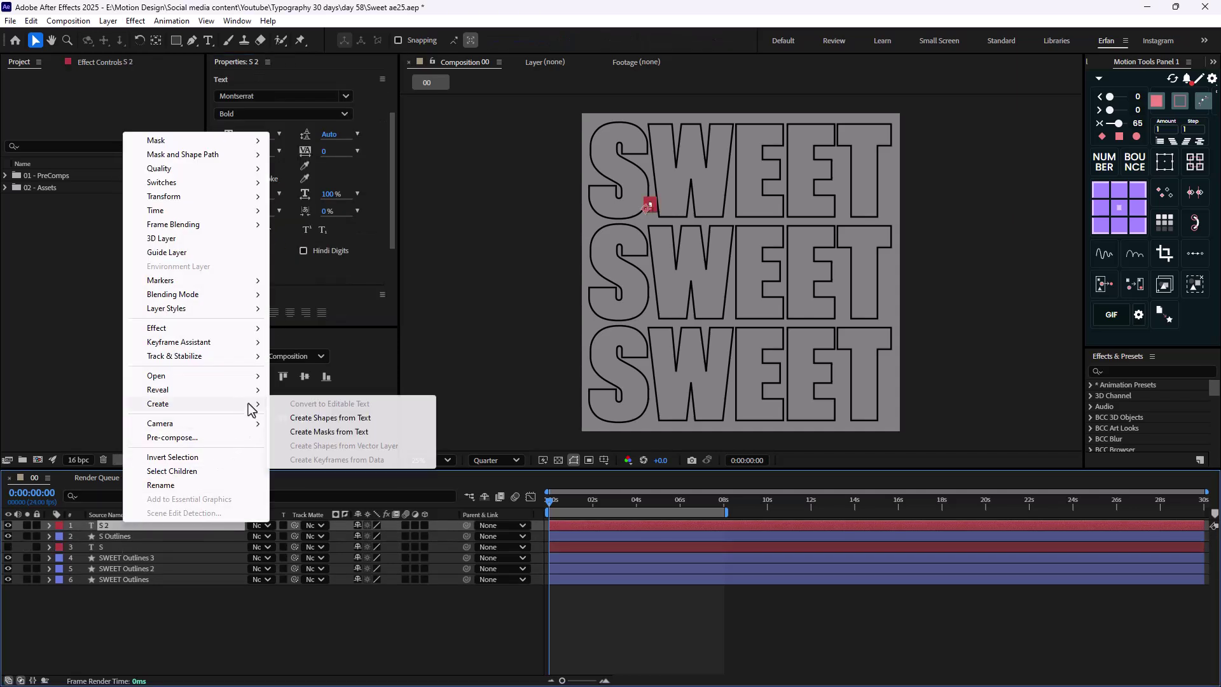
{"action": "left_click", "coordinate": [296, 418]}
Filter both S outline layers by "path" and enable keyframing of their Path properties at the start of the composition
{"action": "left_click", "coordinate": [111, 539]}
{"action": "left_click", "coordinate": [120, 525]}
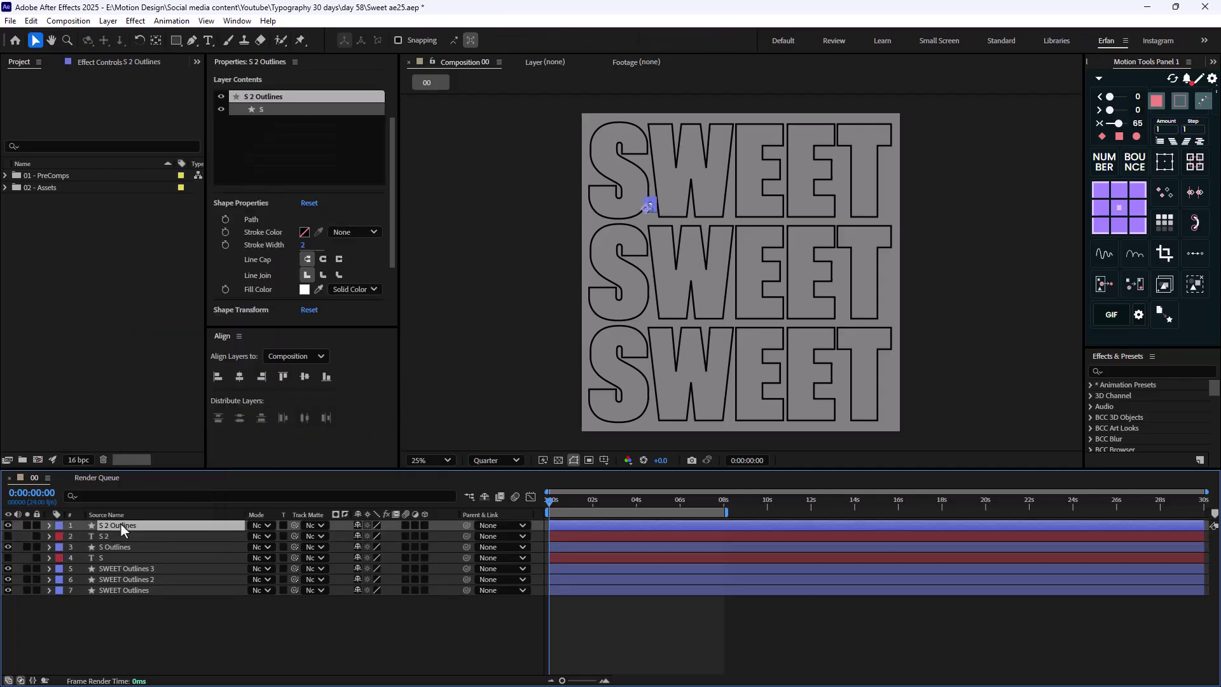
{"action": "left_click", "coordinate": [117, 547], "text": "ctrl"}
{"action": "left_click", "coordinate": [157, 494]}
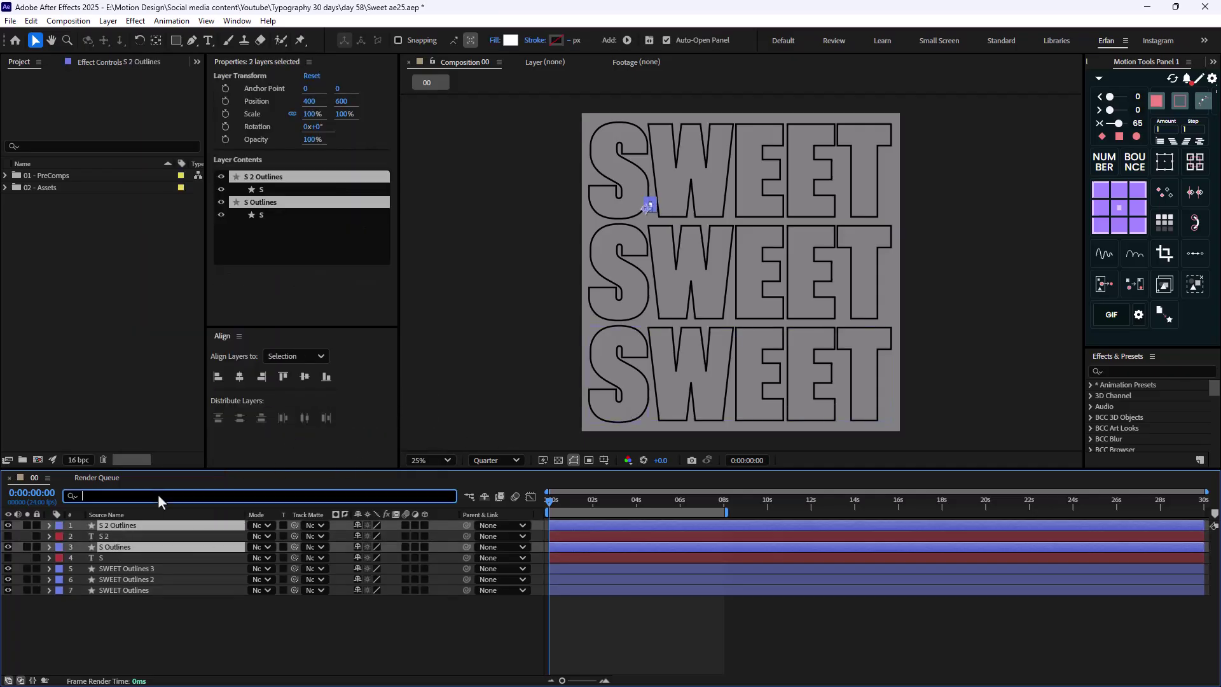
{"action": "type", "text": "path"}
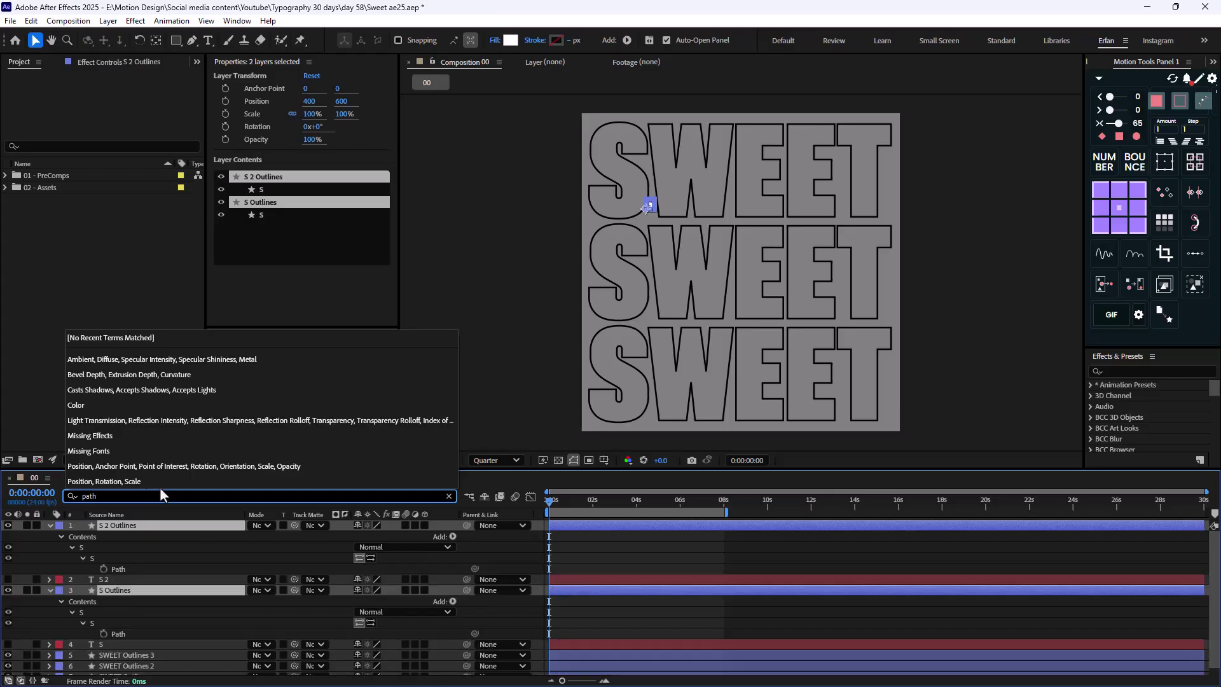
{"action": "left_click", "coordinate": [103, 568]}
{"action": "left_click", "coordinate": [104, 633]}
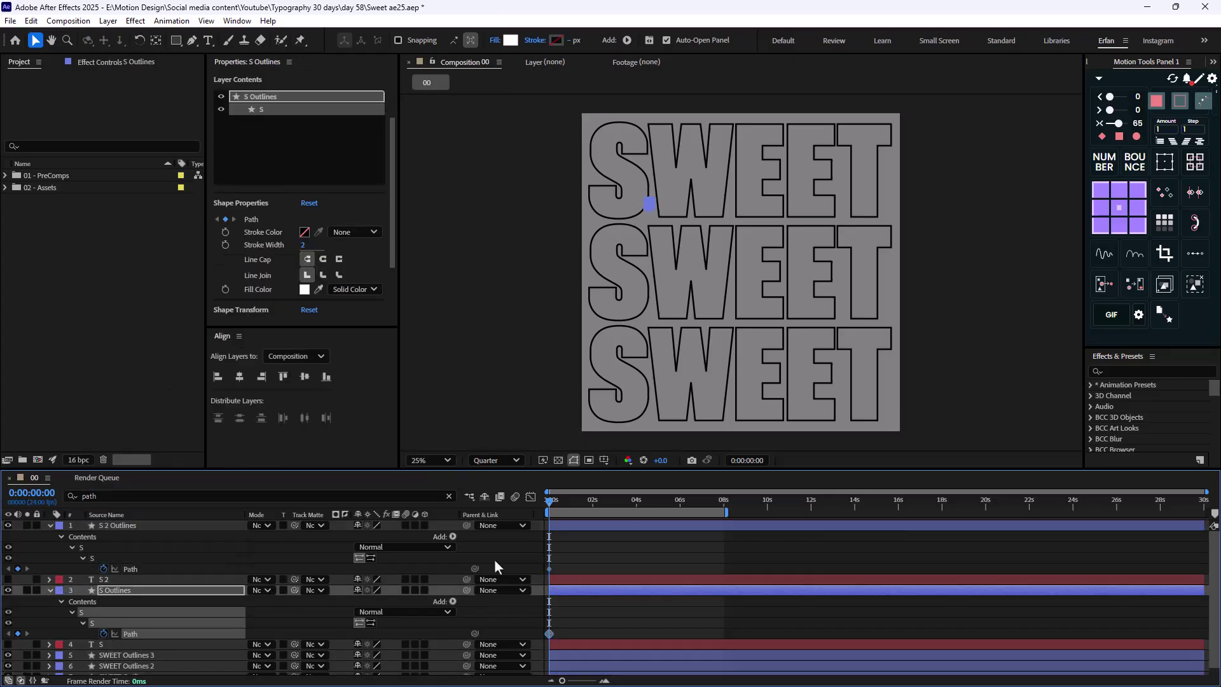
Paste the S 2 Outlines path keyframe into S Outlines at 0:00:01:03 and the original S path keyframe at 0:00:02:11
{"action": "left_click_drag", "start_coordinate": [585, 559], "coordinate": [546, 574]}
{"action": "key", "text": "space"}
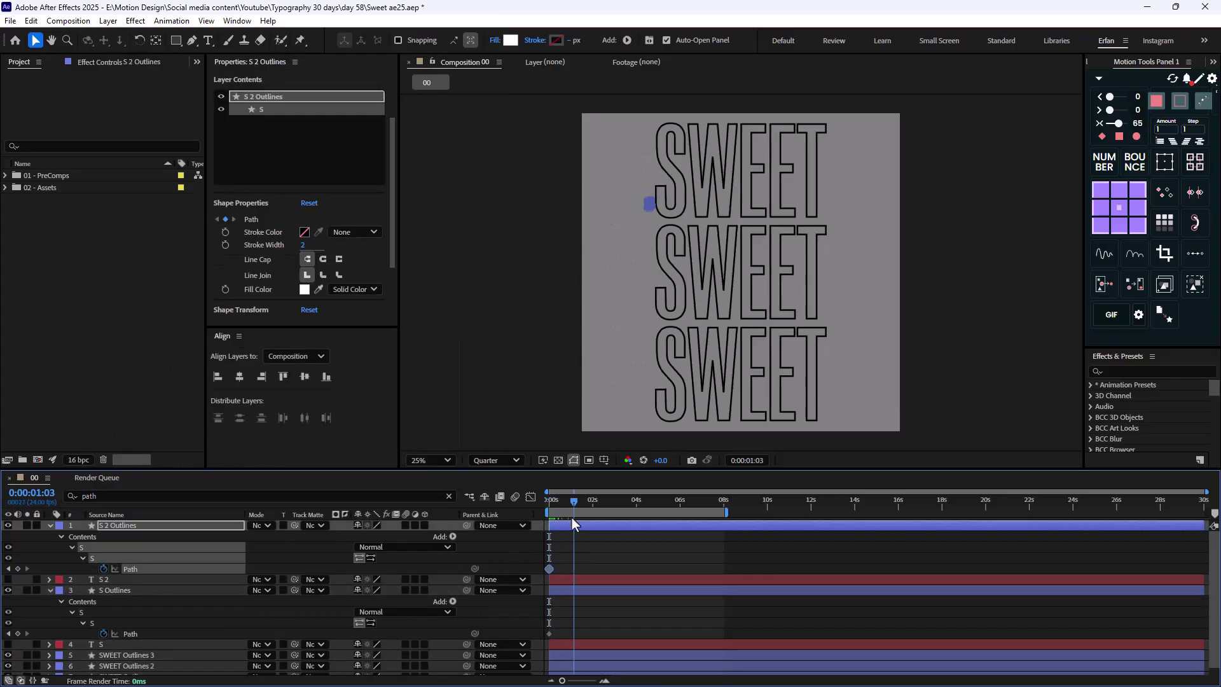
{"action": "left_click", "coordinate": [148, 633]}
{"action": "key", "text": "ctrl+v"}
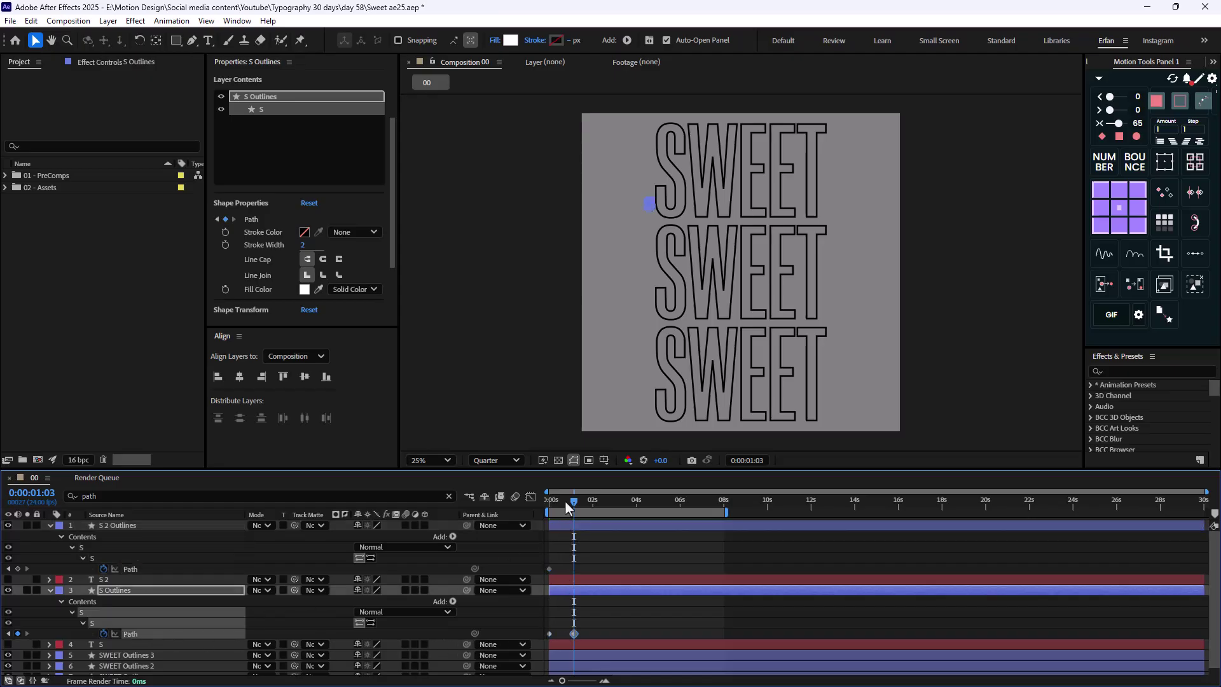
{"action": "left_click_drag", "start_coordinate": [569, 507], "coordinate": [601, 515]}
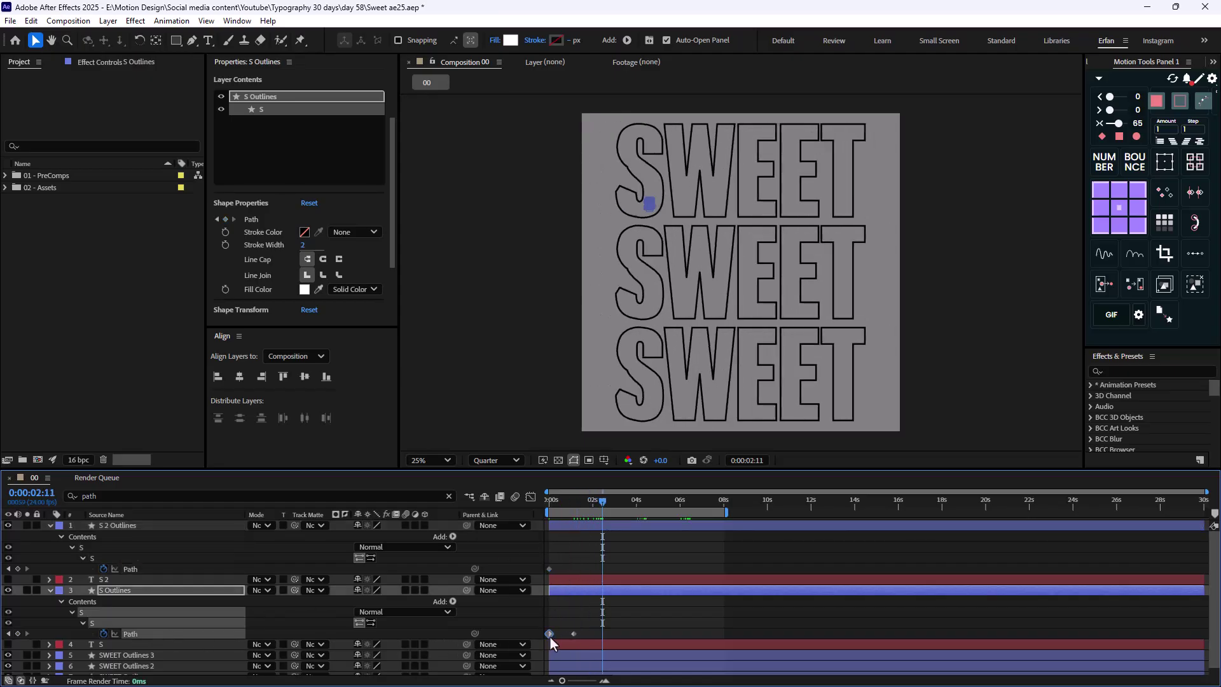
{"action": "key", "text": "ctrl+v"}
Delete the S 2 Outlines layer and preview the soloed S Outlines morph from the start
{"action": "left_click", "coordinate": [118, 525]}
{"action": "key", "text": "Delete"}
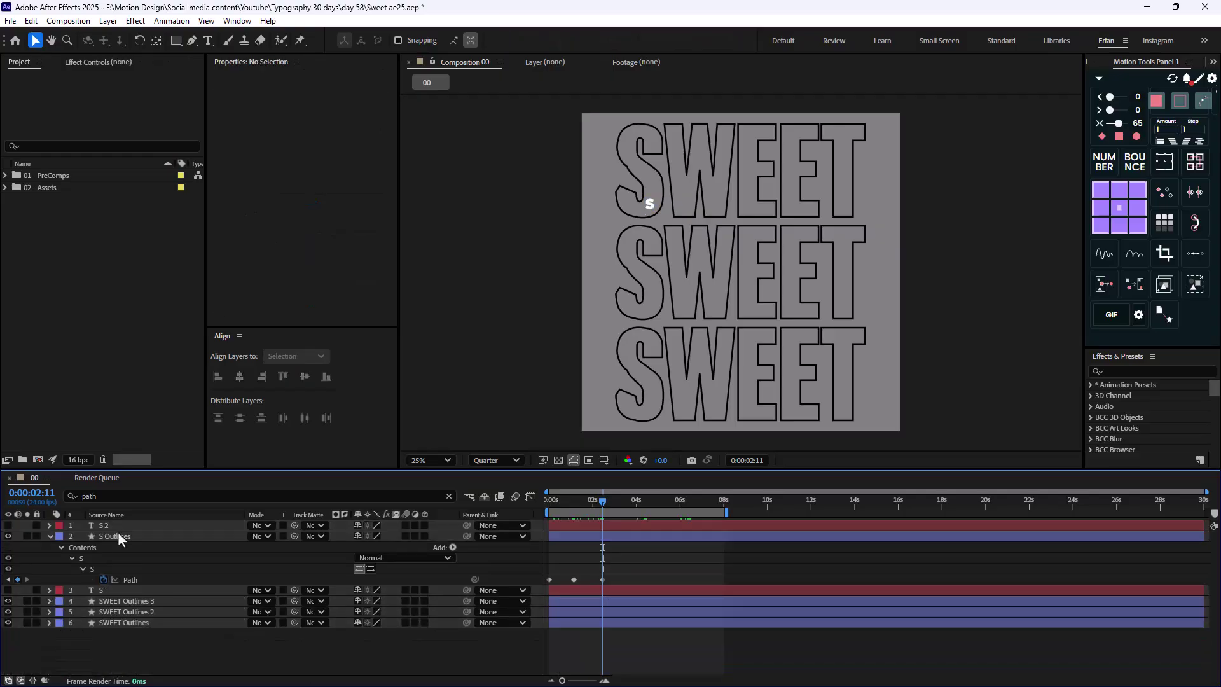
{"action": "left_click", "coordinate": [115, 536]}
{"action": "left_click", "coordinate": [27, 536]}
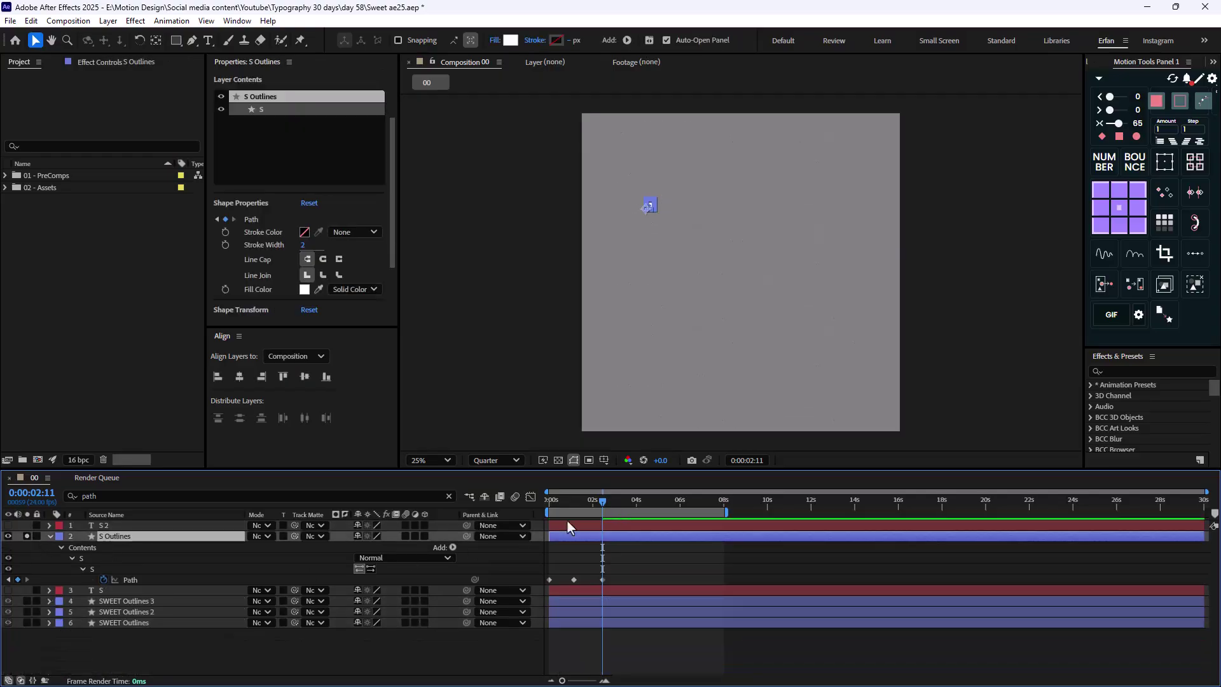
{"action": "left_click_drag", "start_coordinate": [594, 500], "coordinate": [536, 524]}
{"action": "left_click", "coordinate": [466, 662]}
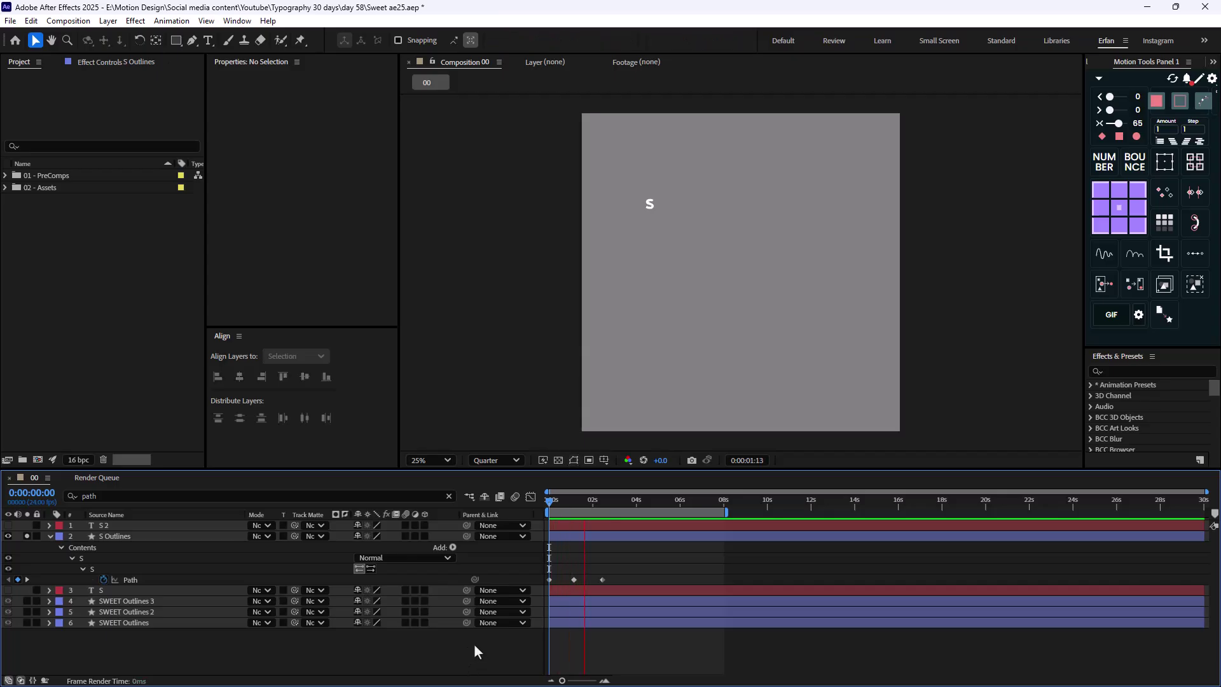
{"action": "key", "text": "space"}
Delete the S Outlines shape layer and both S text layers from composition 00
{"action": "left_click", "coordinate": [120, 536]}
{"action": "key", "text": "Delete"}
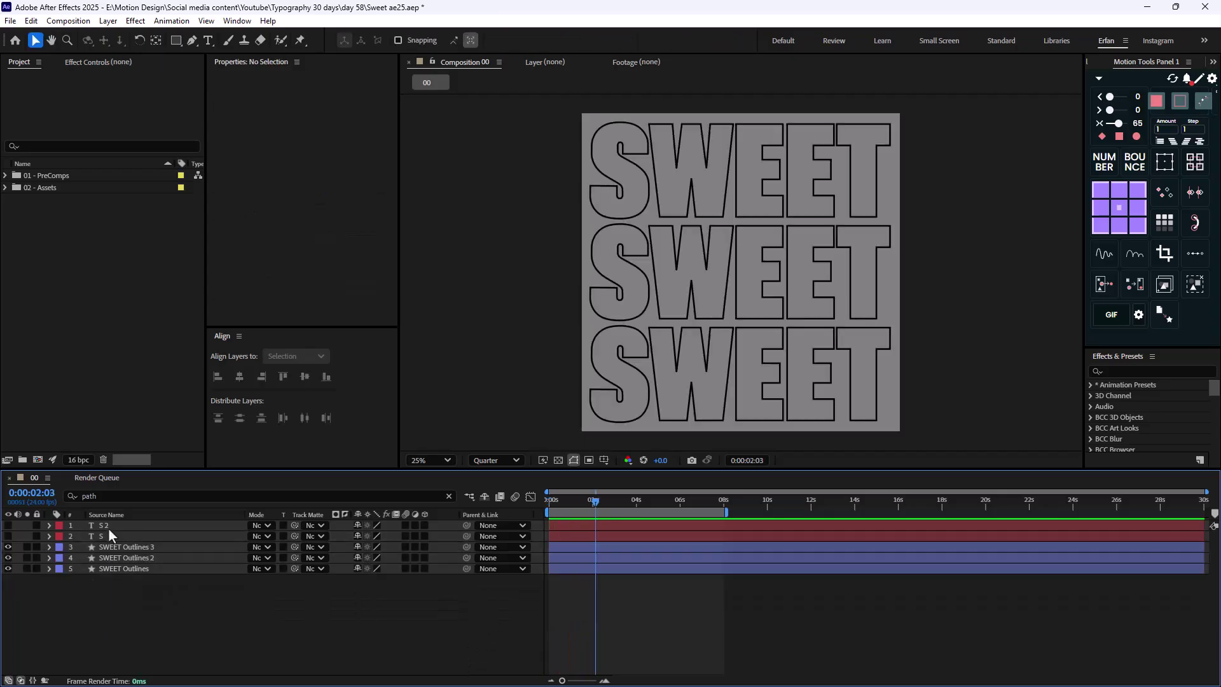
{"action": "left_click", "coordinate": [108, 528]}
{"action": "key", "text": "Delete"}
{"action": "left_click", "coordinate": [106, 525]}
{"action": "key", "text": "Delete"}
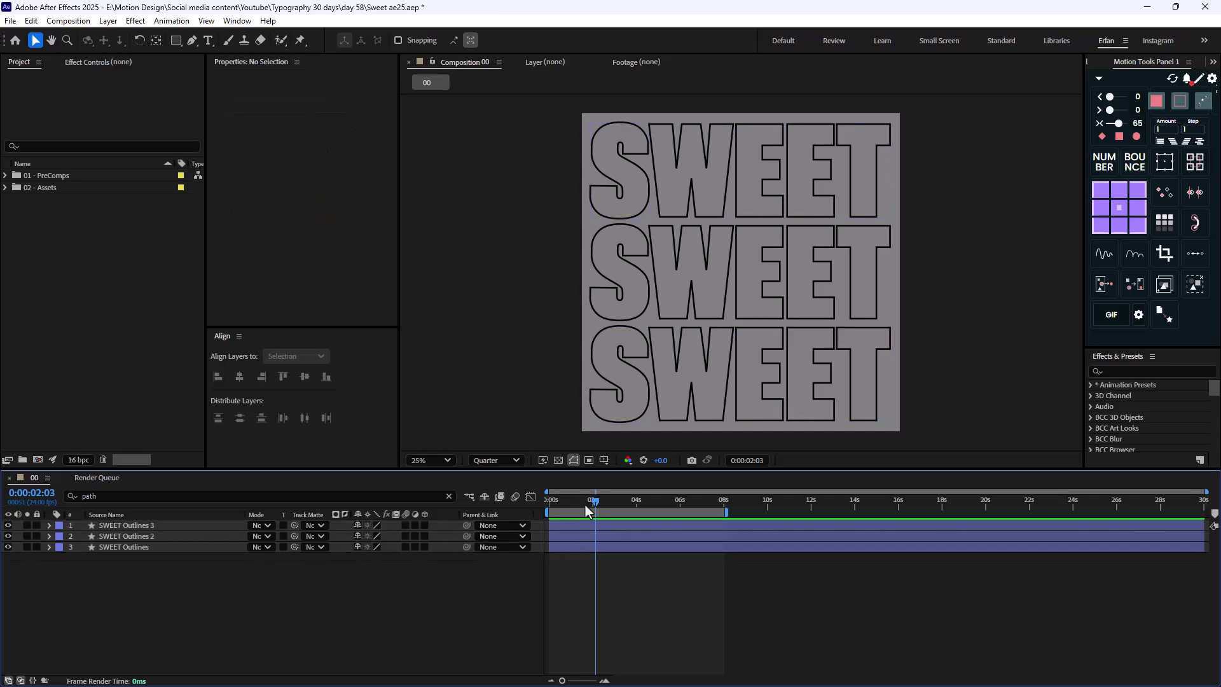
Preview the three-row SWEET animation and return the playhead to the start
{"action": "left_click", "coordinate": [562, 502]}
{"action": "key", "text": "space"}
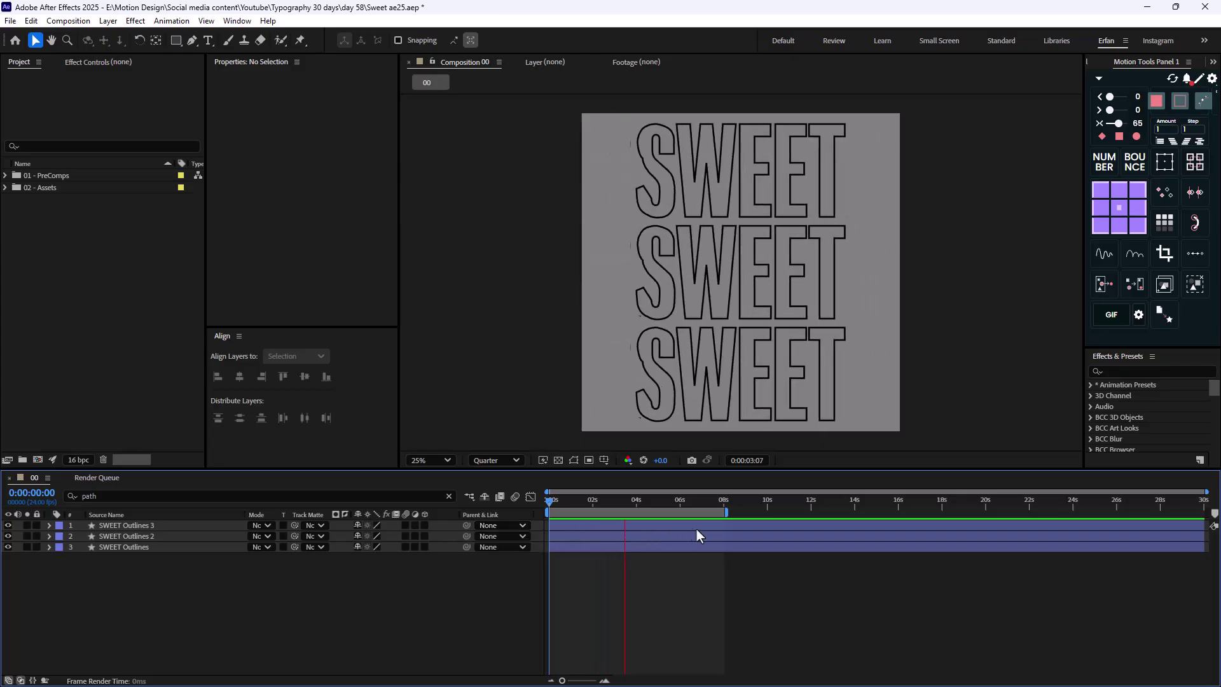
{"action": "left_click_drag", "start_coordinate": [659, 503], "coordinate": [544, 519]}
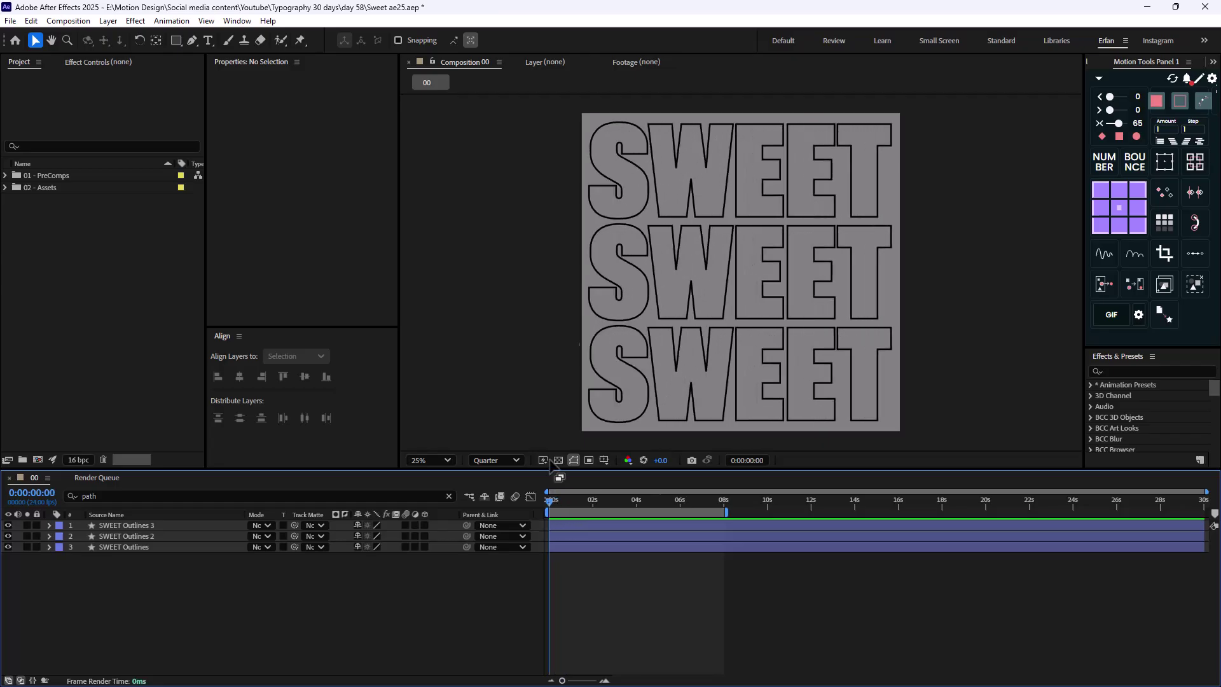
Create a new 1920 x 1920 px composition named 01 at 24 frames per second
{"action": "left_click", "coordinate": [52, 291]}
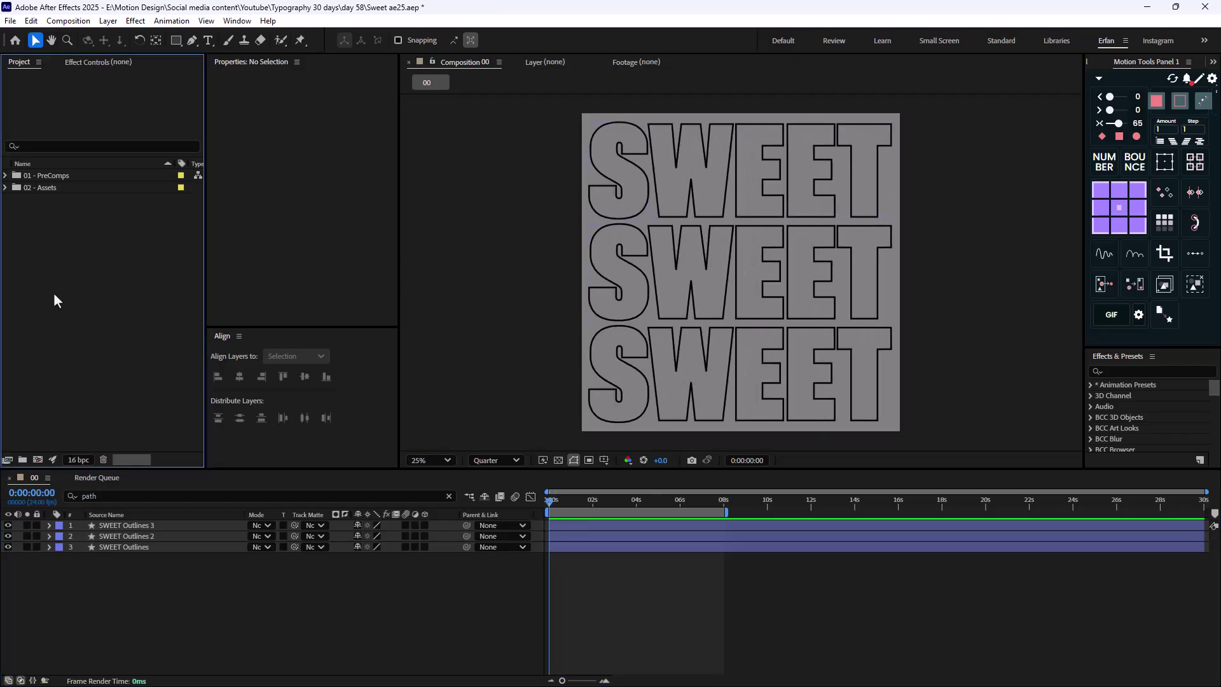
{"action": "left_click", "coordinate": [6, 175]}
{"action": "right_click", "coordinate": [60, 262]}
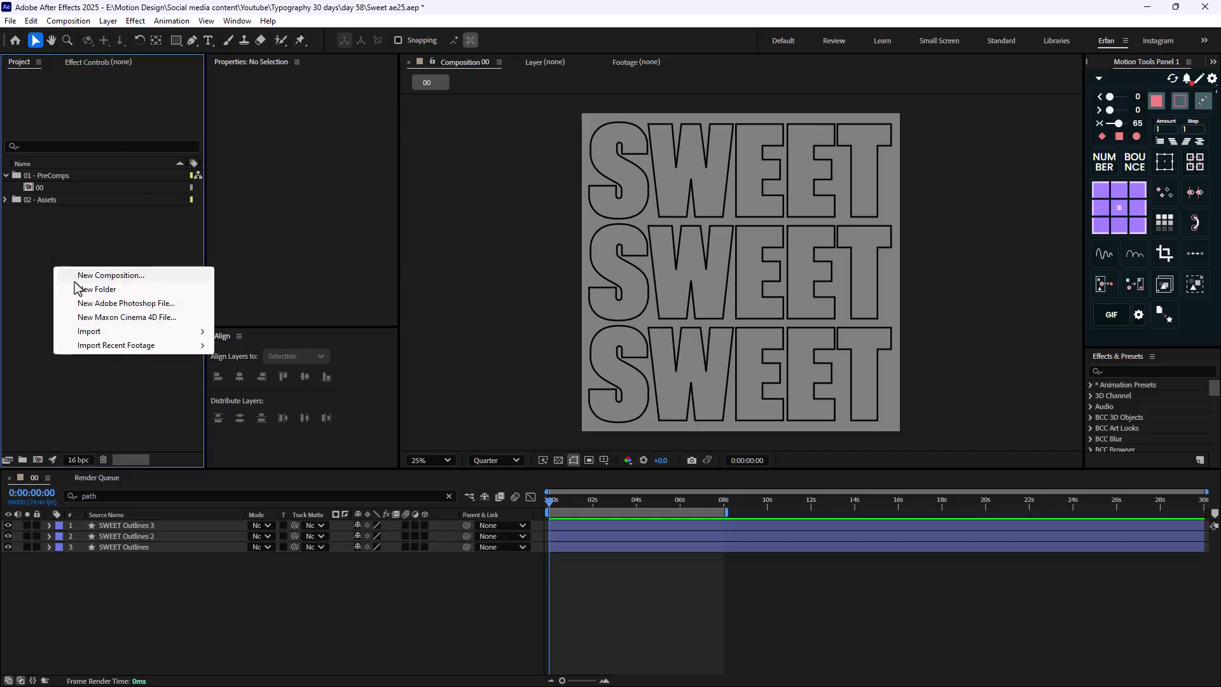
{"action": "left_click", "coordinate": [74, 274]}
{"action": "type", "text": "01"}
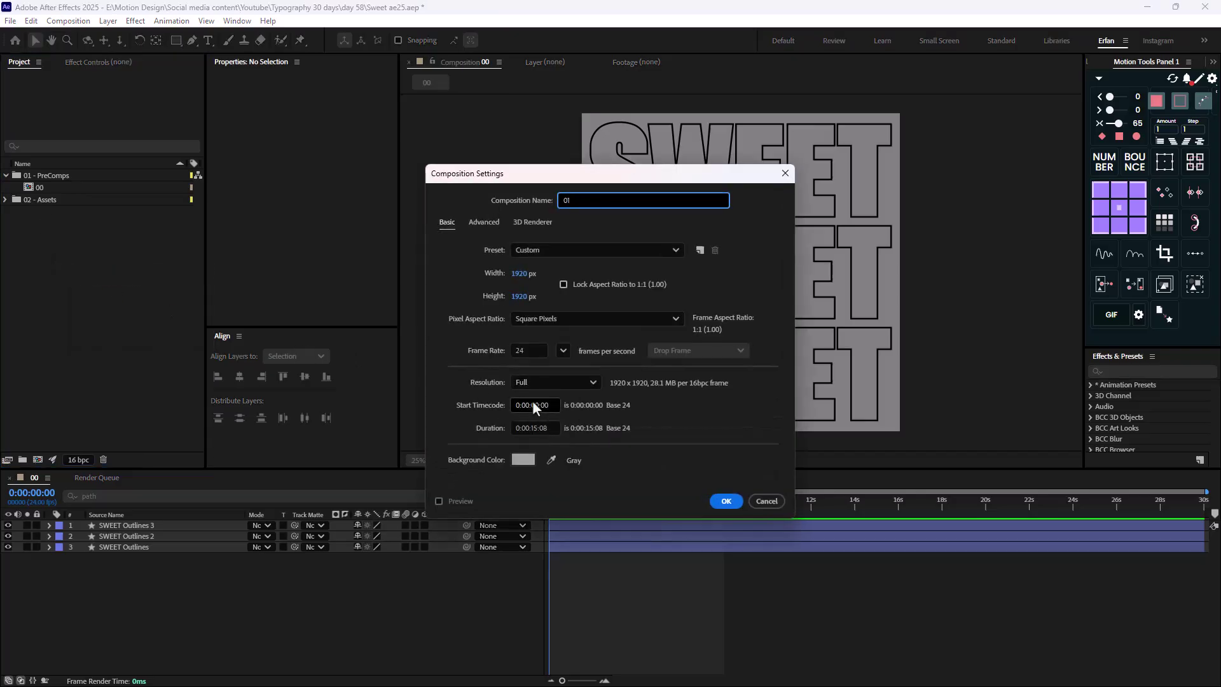
{"action": "left_click", "coordinate": [727, 500]}
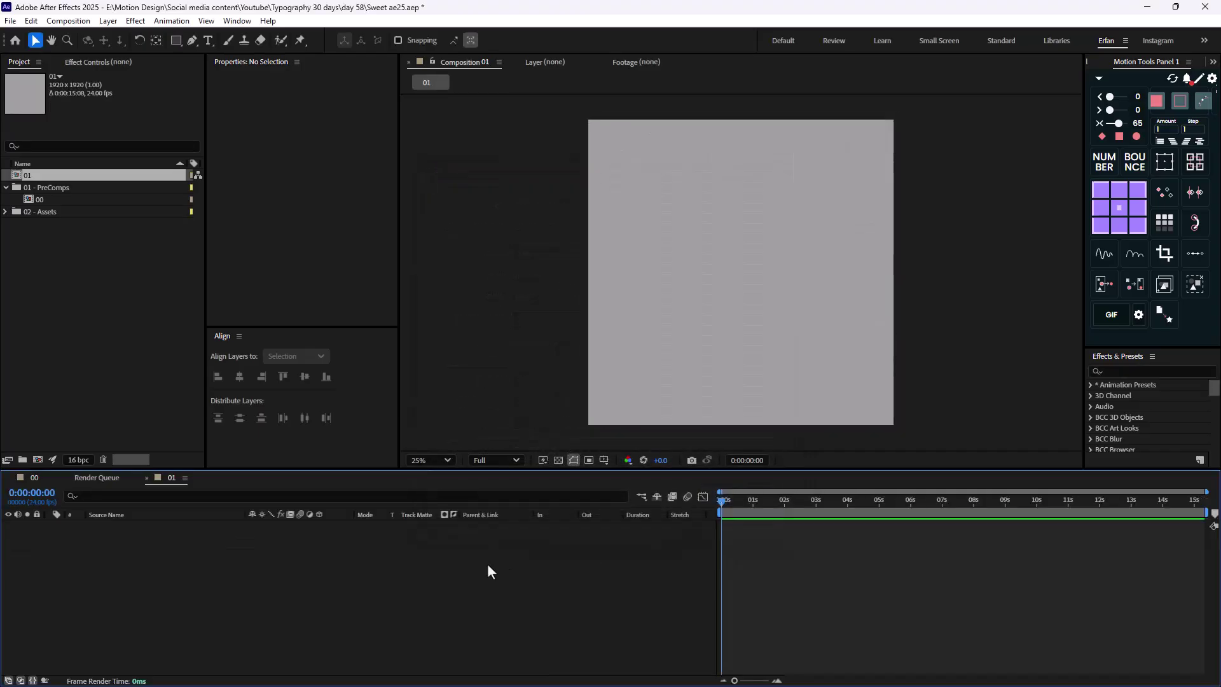
Move composition 01 into the 01 - PreComps folder, and place composition 00 in it, fitted to the frame
{"action": "left_click", "coordinate": [108, 347]}
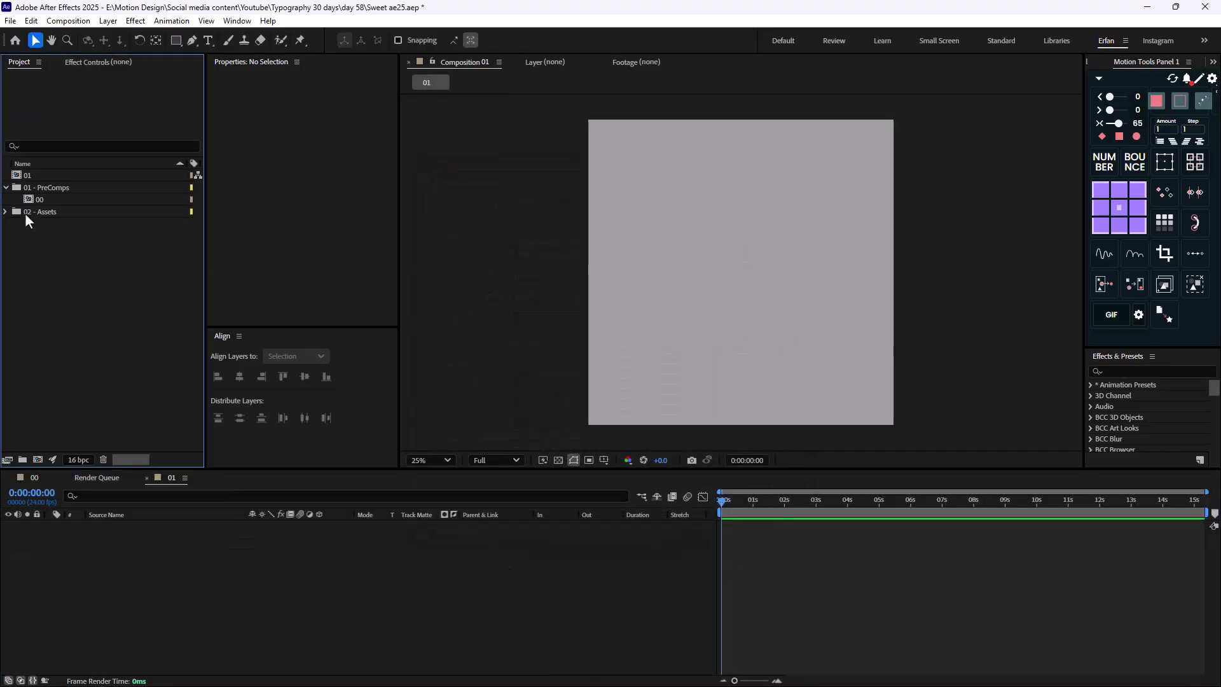
{"action": "left_click_drag", "start_coordinate": [25, 174], "coordinate": [747, 287]}
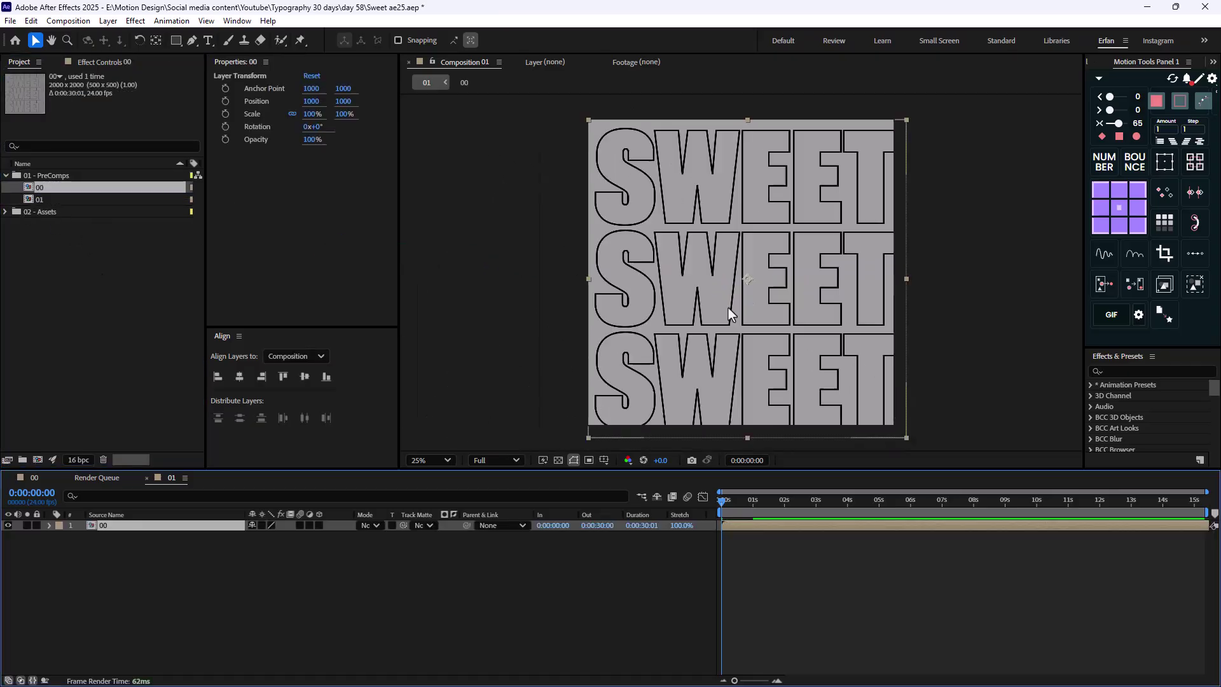
{"action": "key", "text": "ctrl+alt+f"}
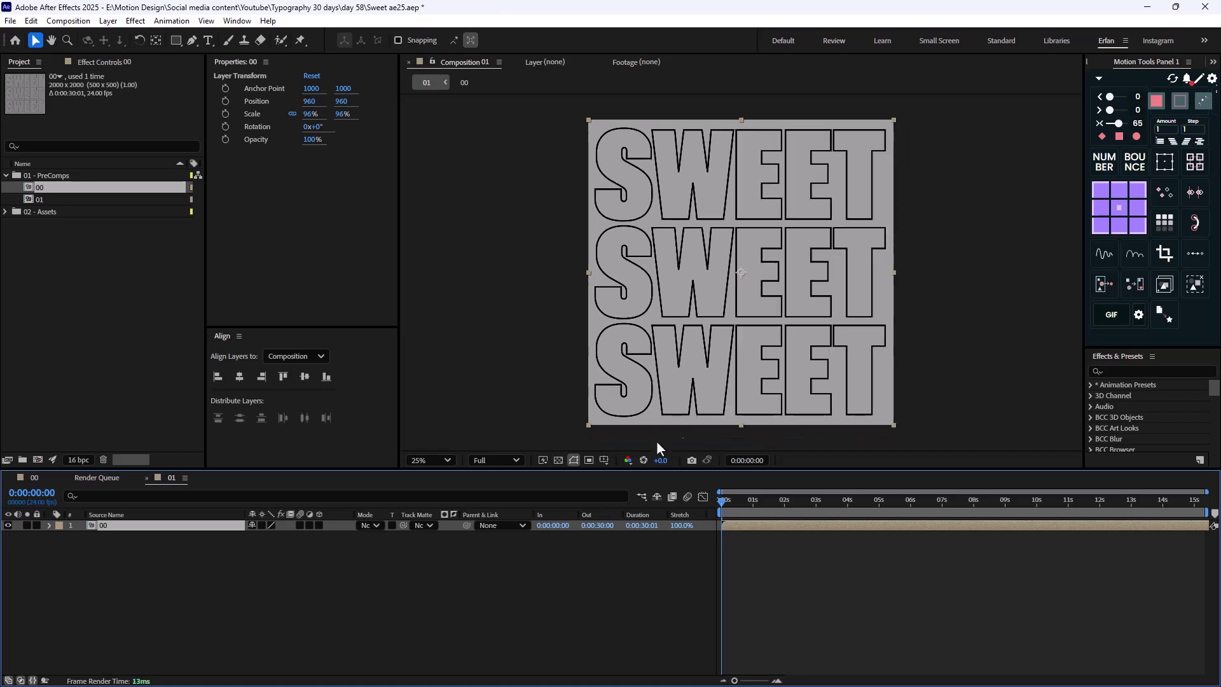
{"action": "left_click", "coordinate": [283, 610]}
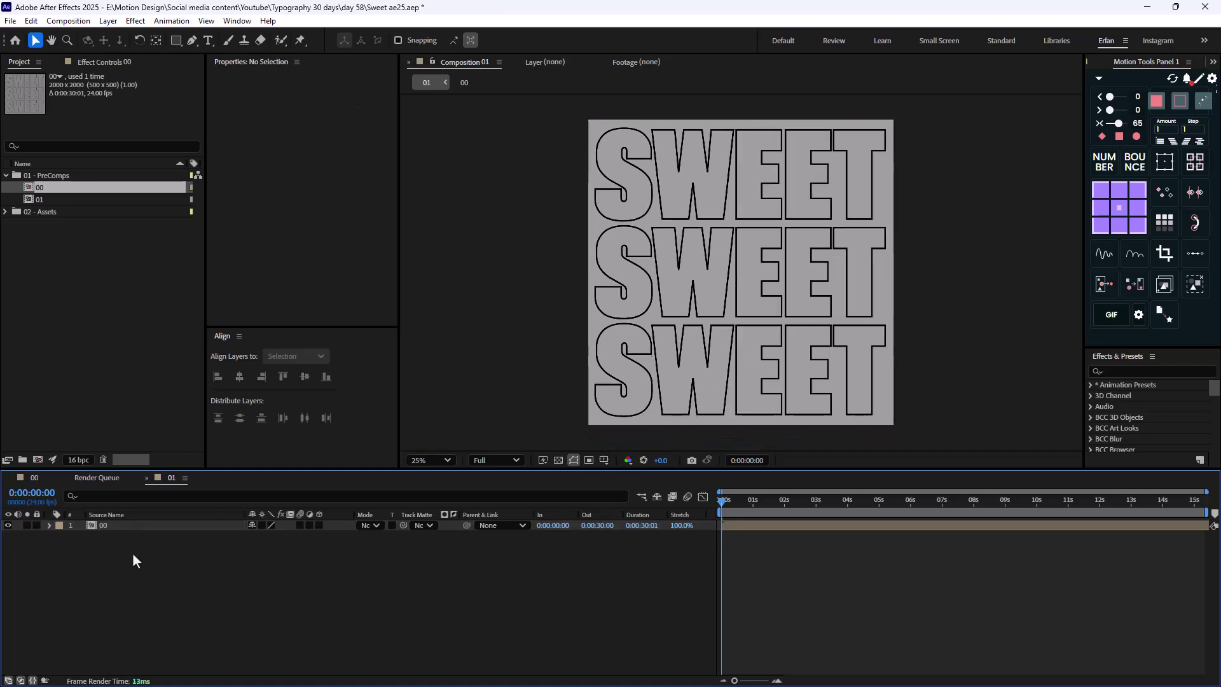
Add a black 1920 x 1920 px solid layer above the 00 layer in composition 01
{"action": "key", "text": "ctrl+y"}
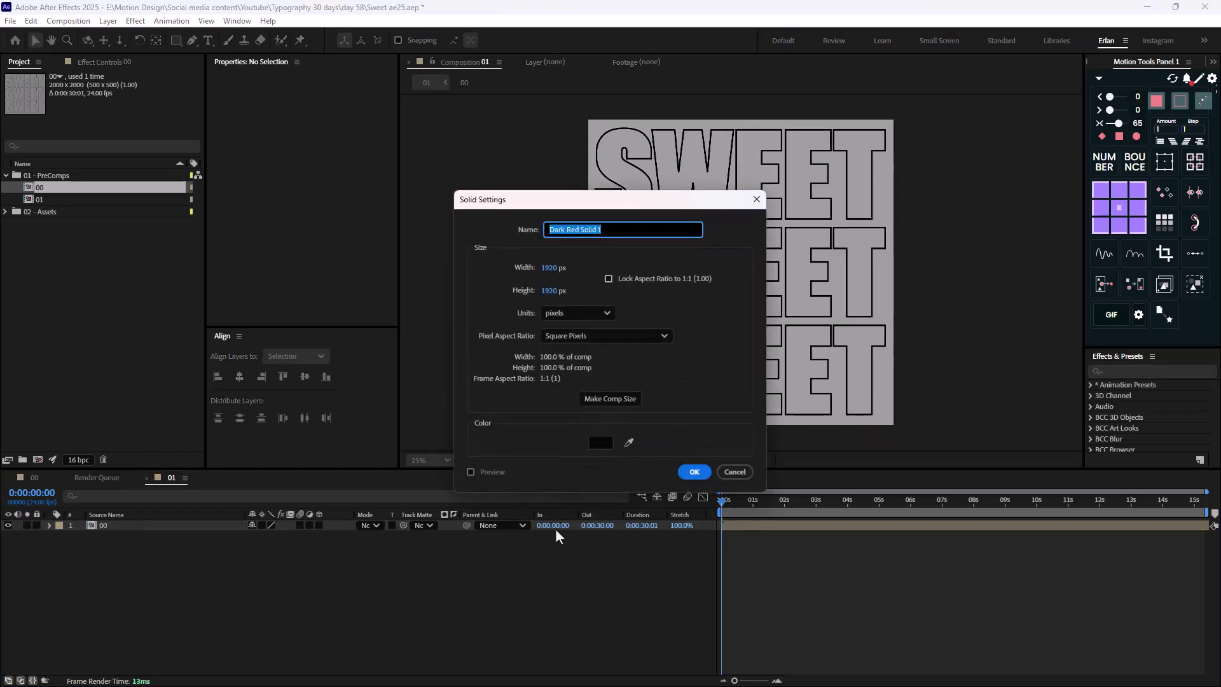
{"action": "left_click", "coordinate": [692, 475]}
{"action": "key", "text": "ctrl+space"}
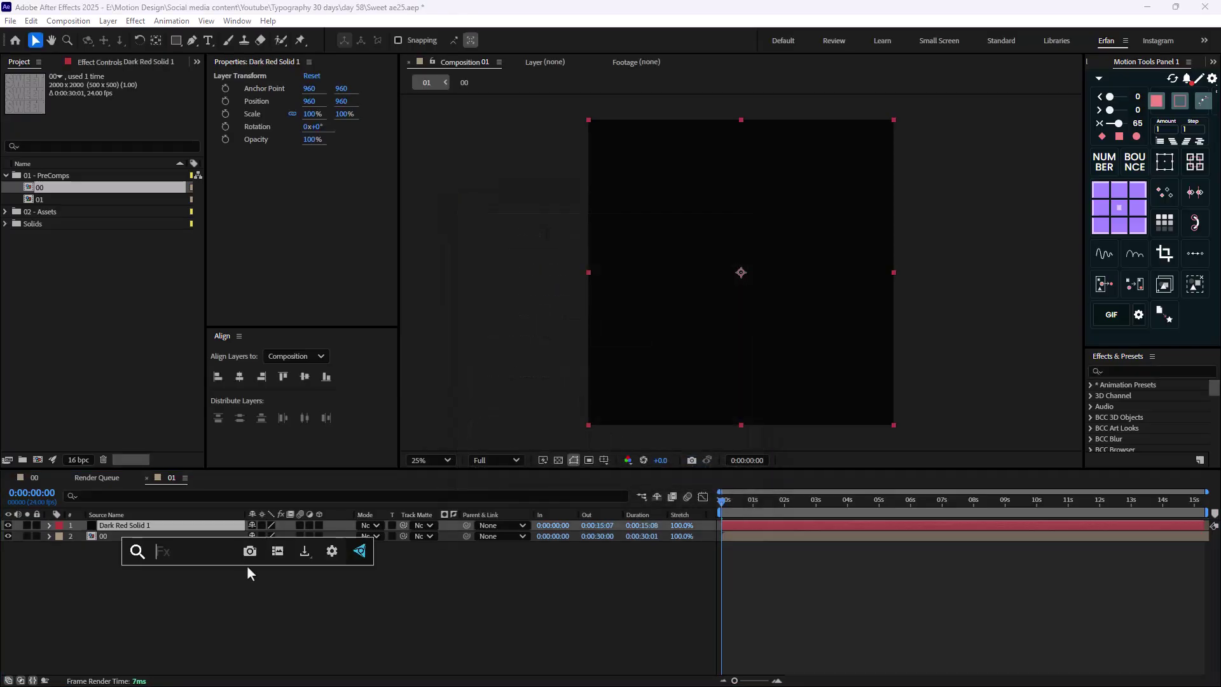
{"action": "left_click", "coordinate": [246, 568]}
{"action": "left_click", "coordinate": [169, 527]}
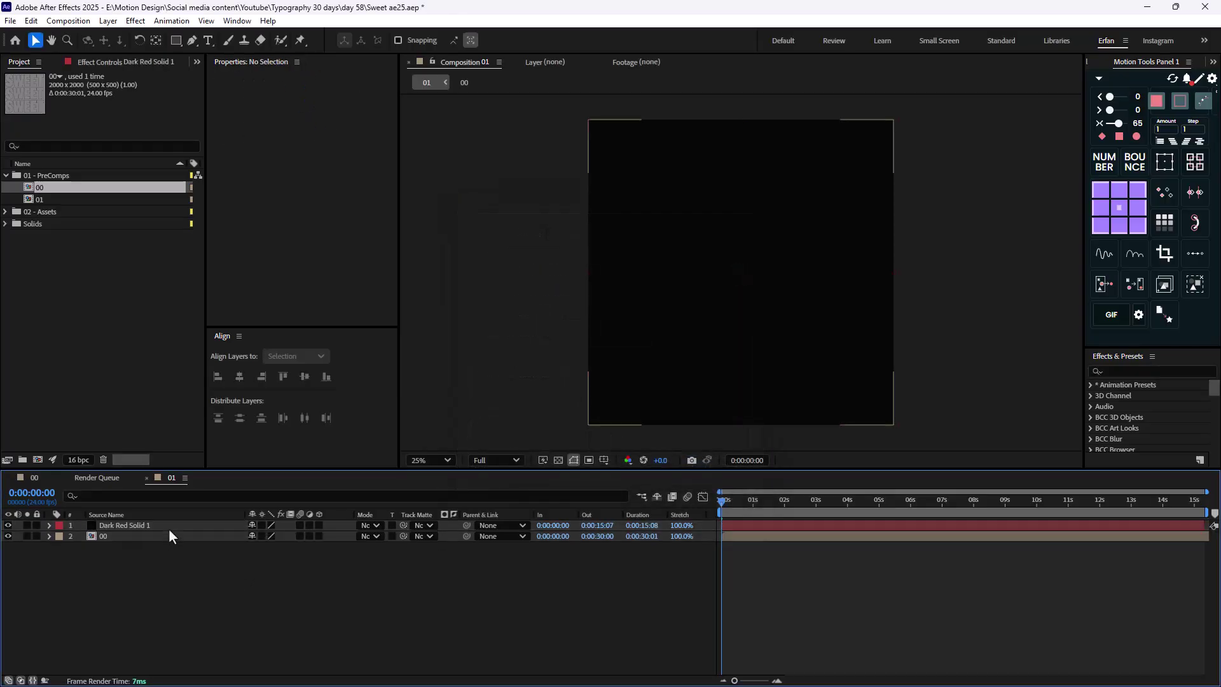
Rename the black solid layer as Map and apply a Gradient Ramp effect to it
{"action": "key", "text": "Return"}
{"action": "type", "text": "Map"}
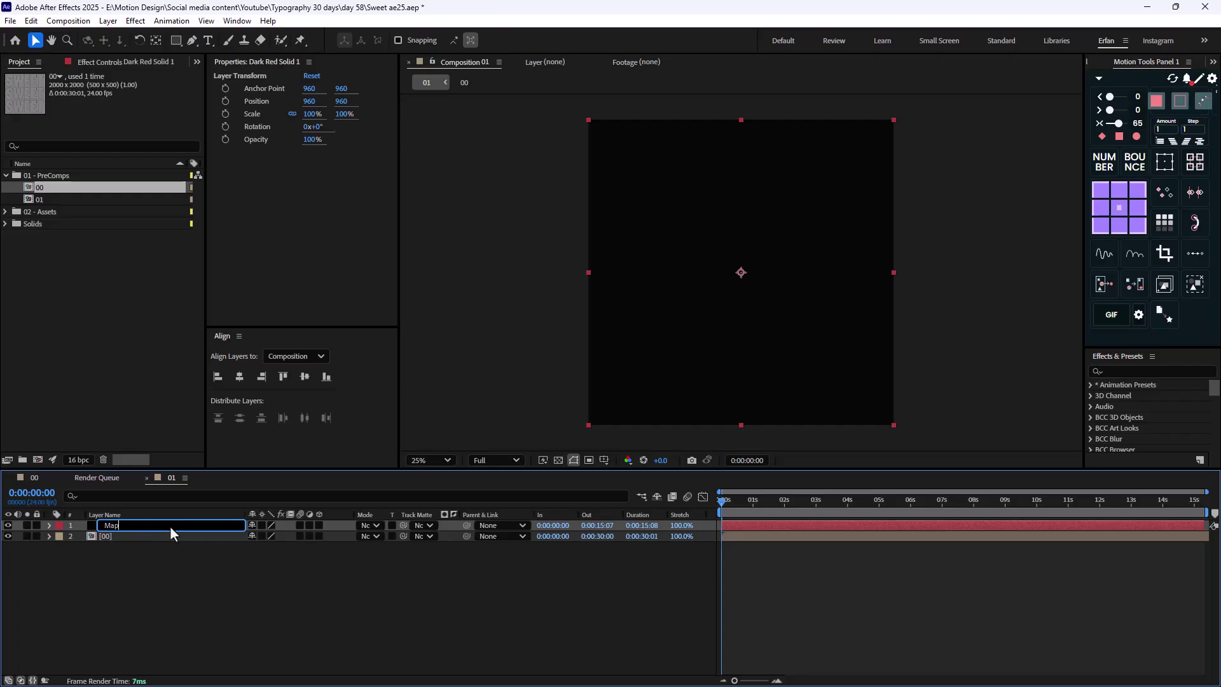
{"action": "key", "text": "Return"}
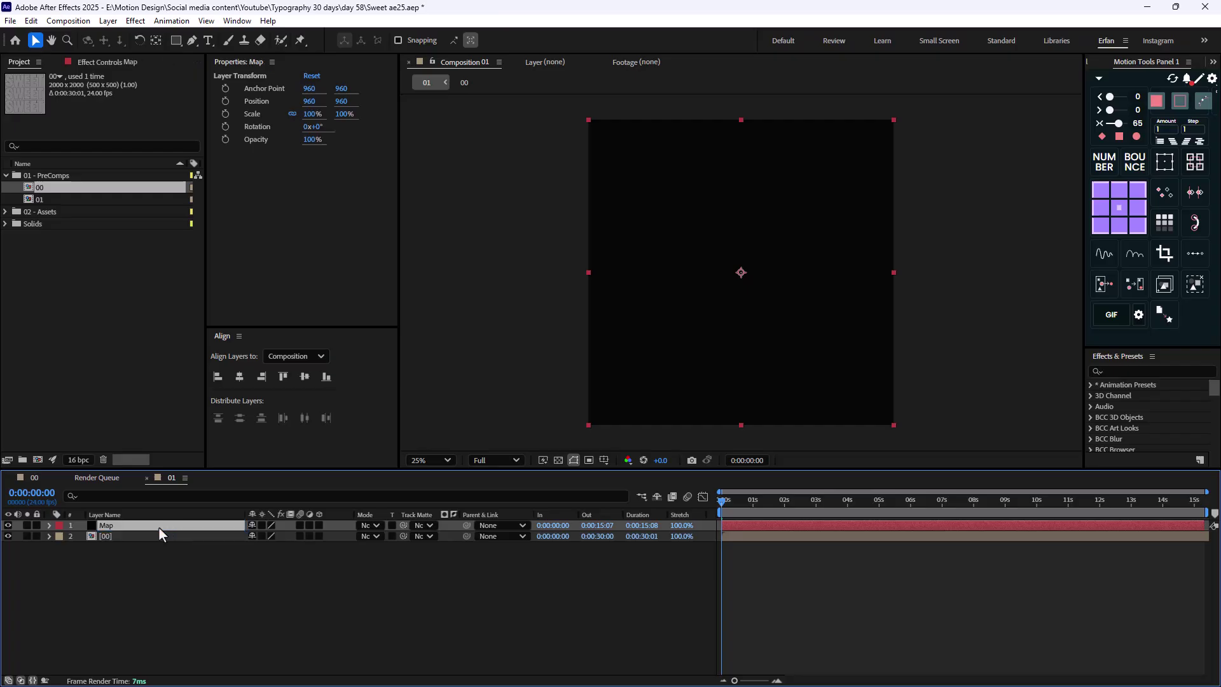
{"action": "key", "text": "ctrl+space"}
{"action": "type", "text": "grad"}
{"action": "key", "text": "Down"}
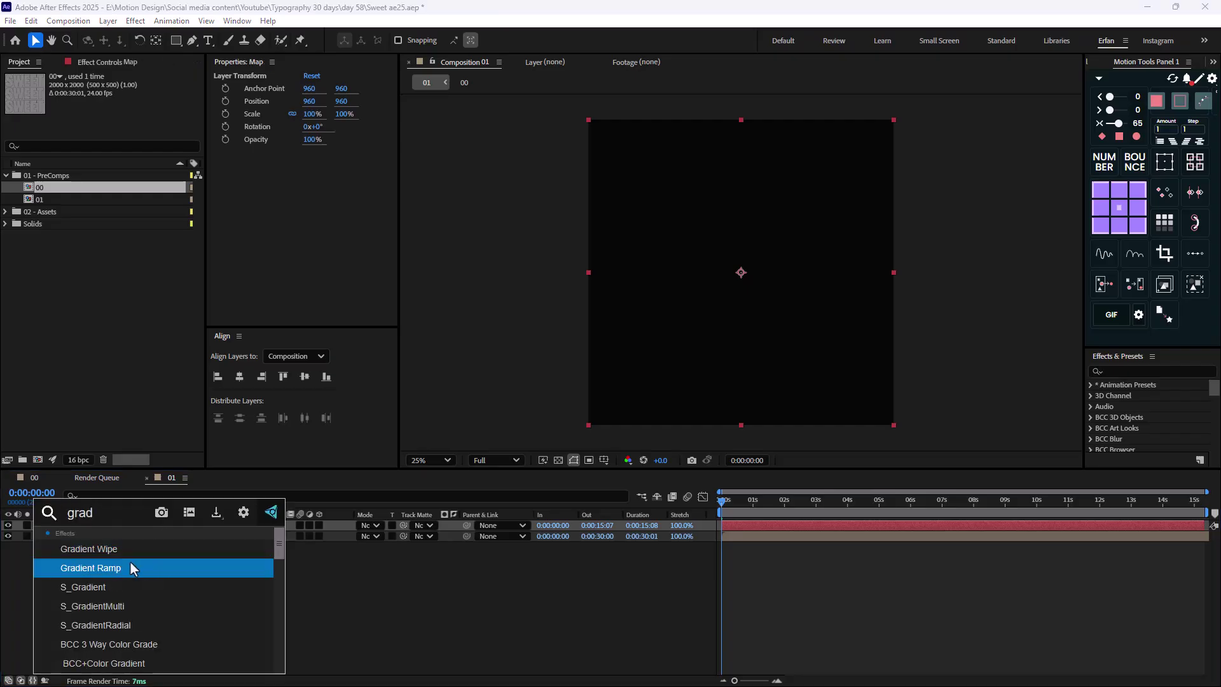
{"action": "key", "text": "Return"}
Add a Gaussian Blur effect to the Map layer with a blurriness of 5
{"action": "key", "text": "ctrl+space"}
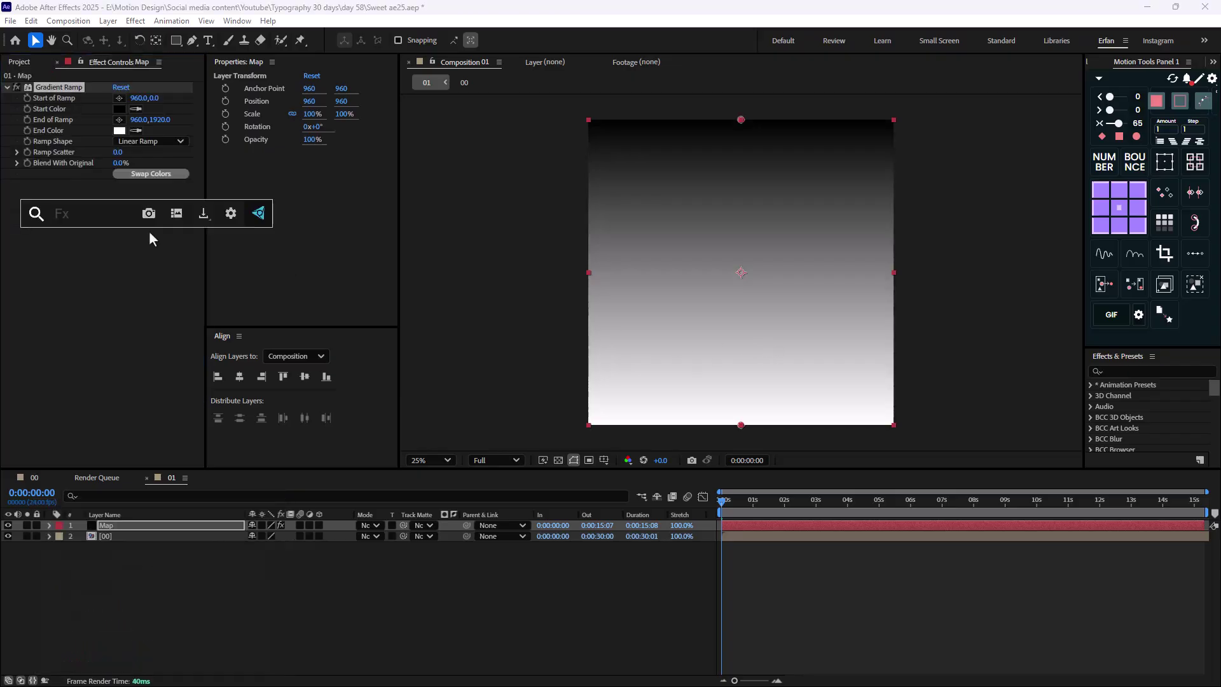
{"action": "type", "text": "gau"}
{"action": "left_click", "coordinate": [133, 267]}
{"action": "left_click", "coordinate": [117, 195]}
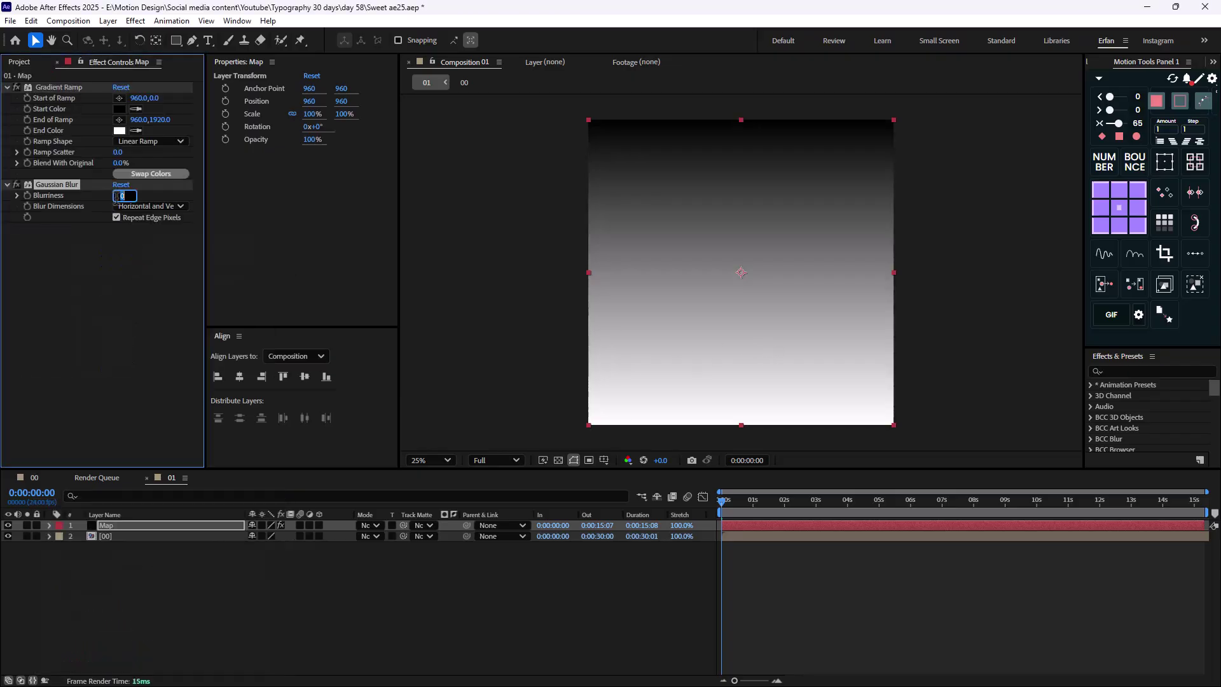
{"action": "type", "text": "5."}
{"action": "key", "text": "Return"}
{"action": "left_click", "coordinate": [129, 571]}
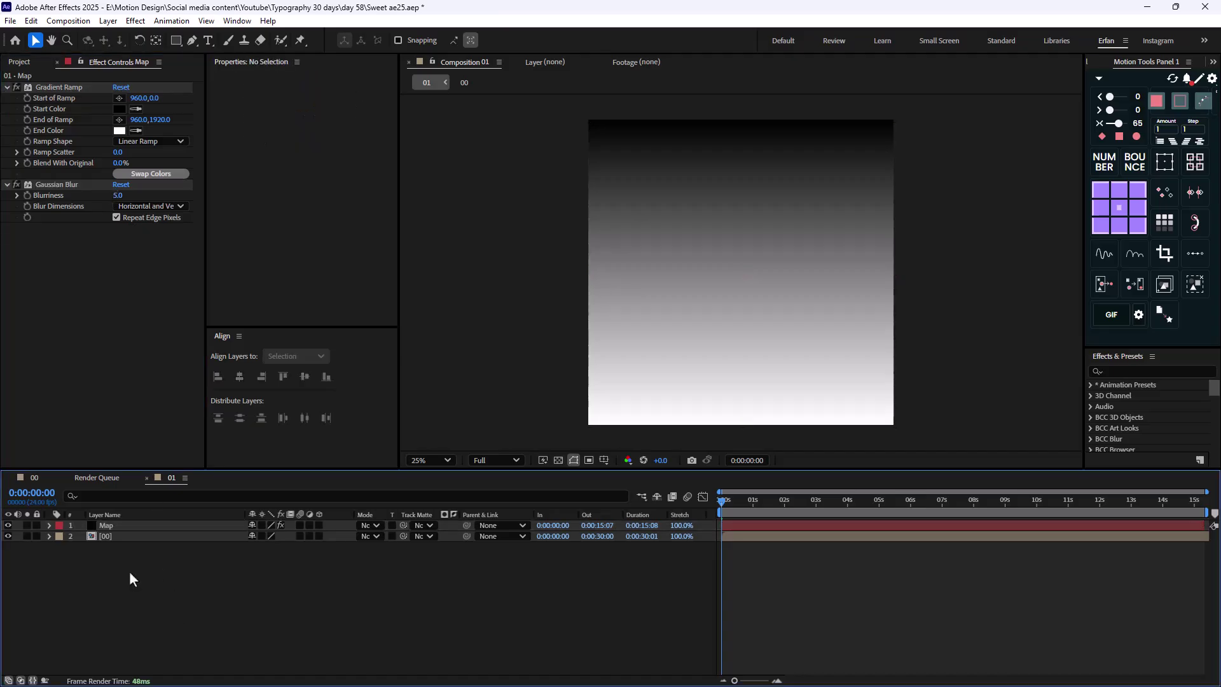
Apply the Time Displacement effect to the 00 layer
{"action": "left_click", "coordinate": [114, 538]}
{"action": "key", "text": "ctrl+space"}
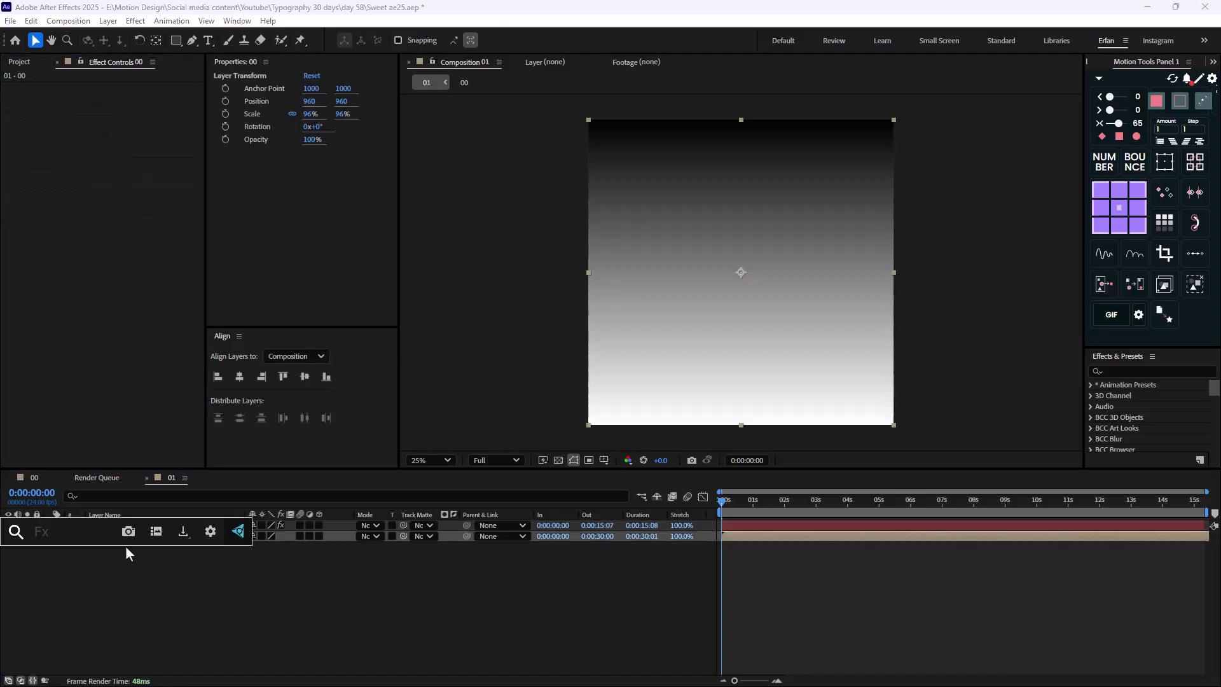
{"action": "type", "text": "time"}
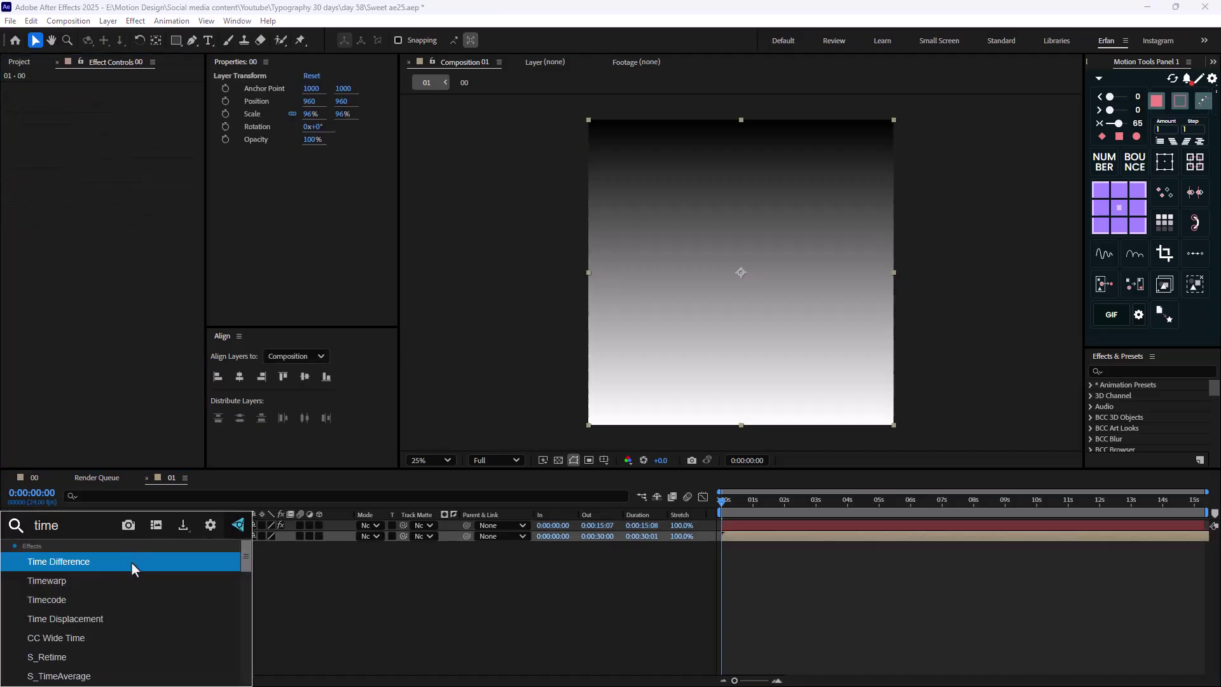
{"action": "left_click", "coordinate": [100, 617]}
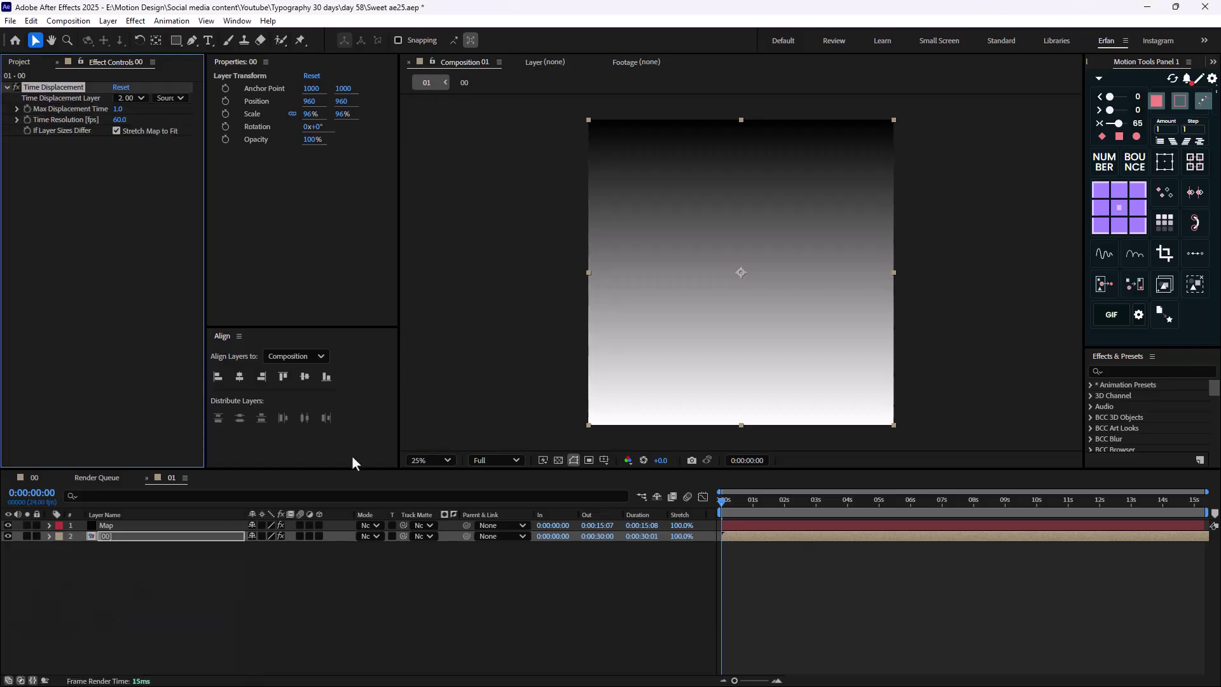
Hide the Map layer and use it as the Time Displacement layer of 00, sampled with Effects & Masks
{"action": "left_click", "coordinate": [8, 525]}
{"action": "left_click", "coordinate": [130, 99]}
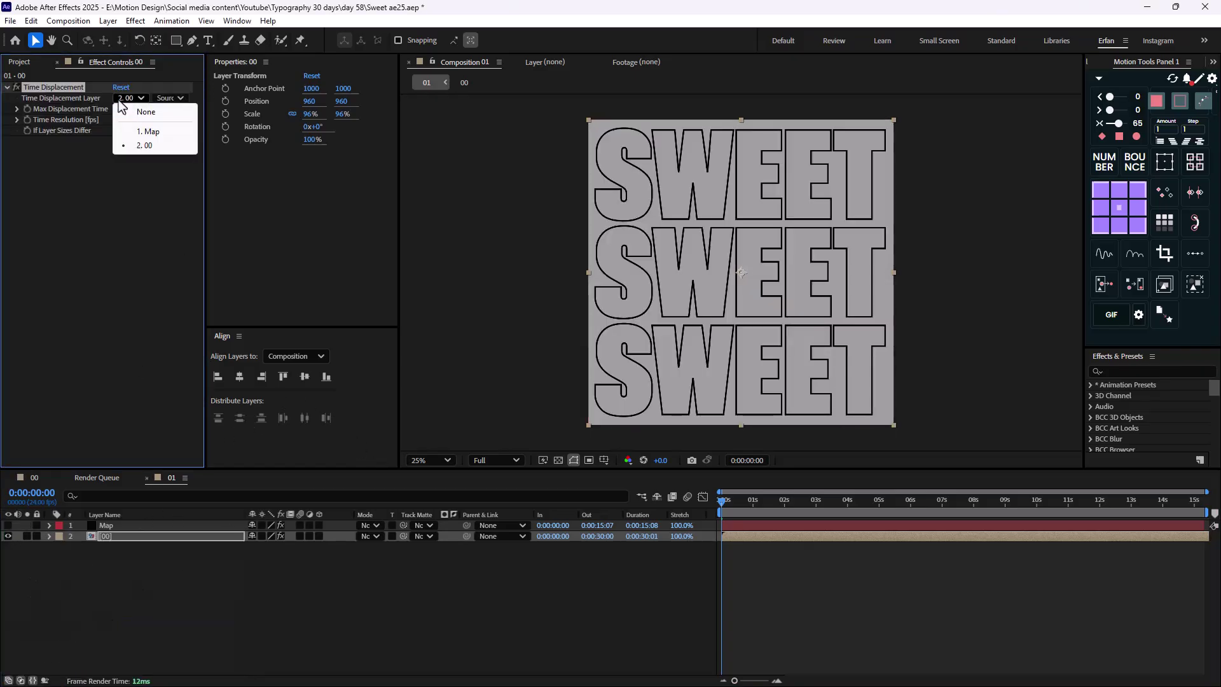
{"action": "left_click", "coordinate": [149, 131]}
{"action": "left_click", "coordinate": [172, 98]}
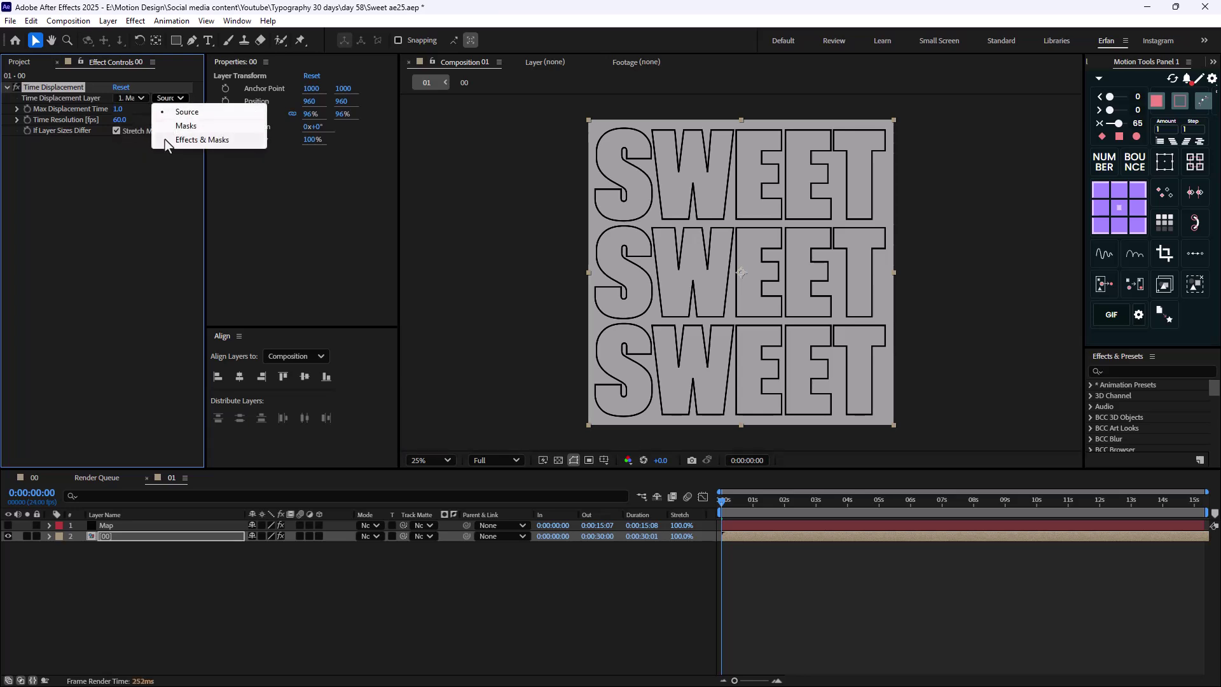
{"action": "left_click", "coordinate": [189, 140]}
Set the Time Displacement's maximum displacement time to 0.5 and its time resolution to 200 fps
{"action": "left_click", "coordinate": [119, 109]}
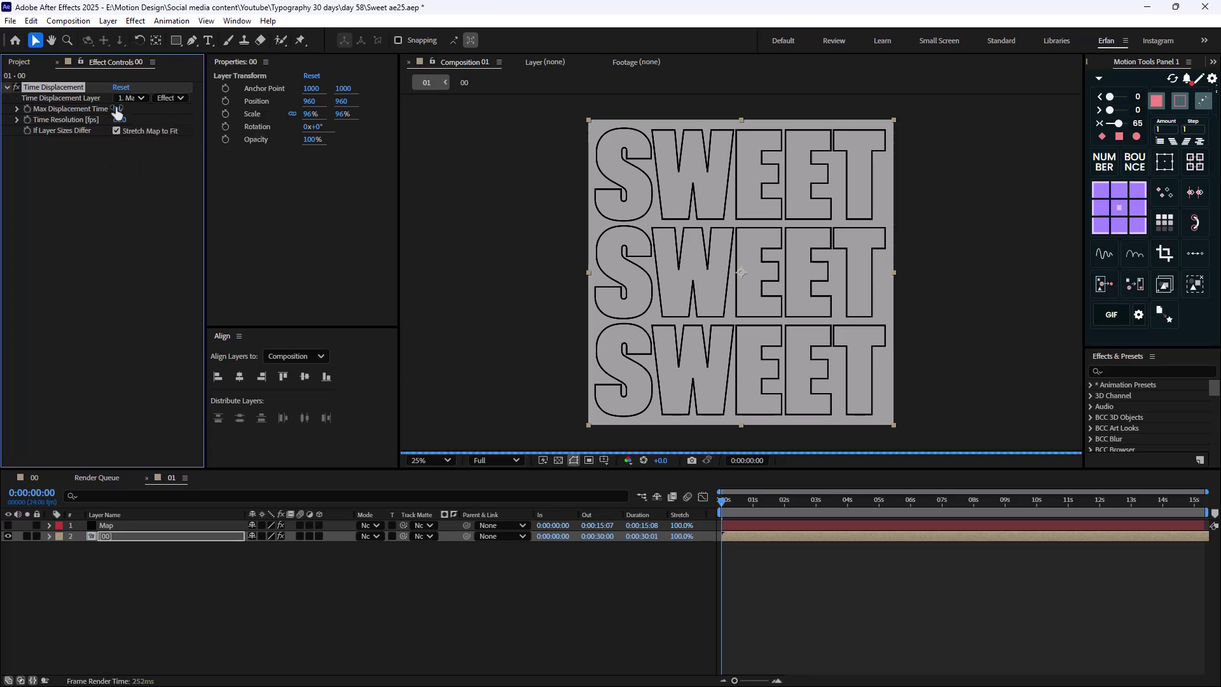
{"action": "type", "text": "0.5"}
{"action": "key", "text": "Return"}
{"action": "left_click", "coordinate": [120, 119]}
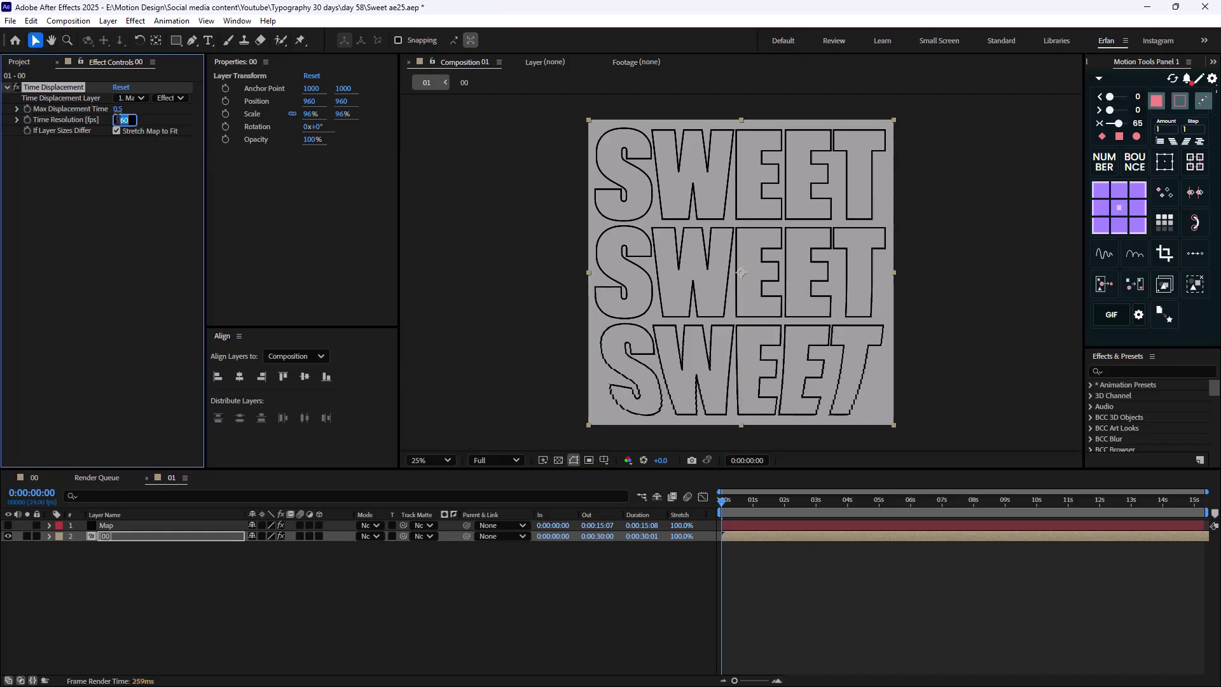
{"action": "type", "text": "200"}
{"action": "key", "text": "Return"}
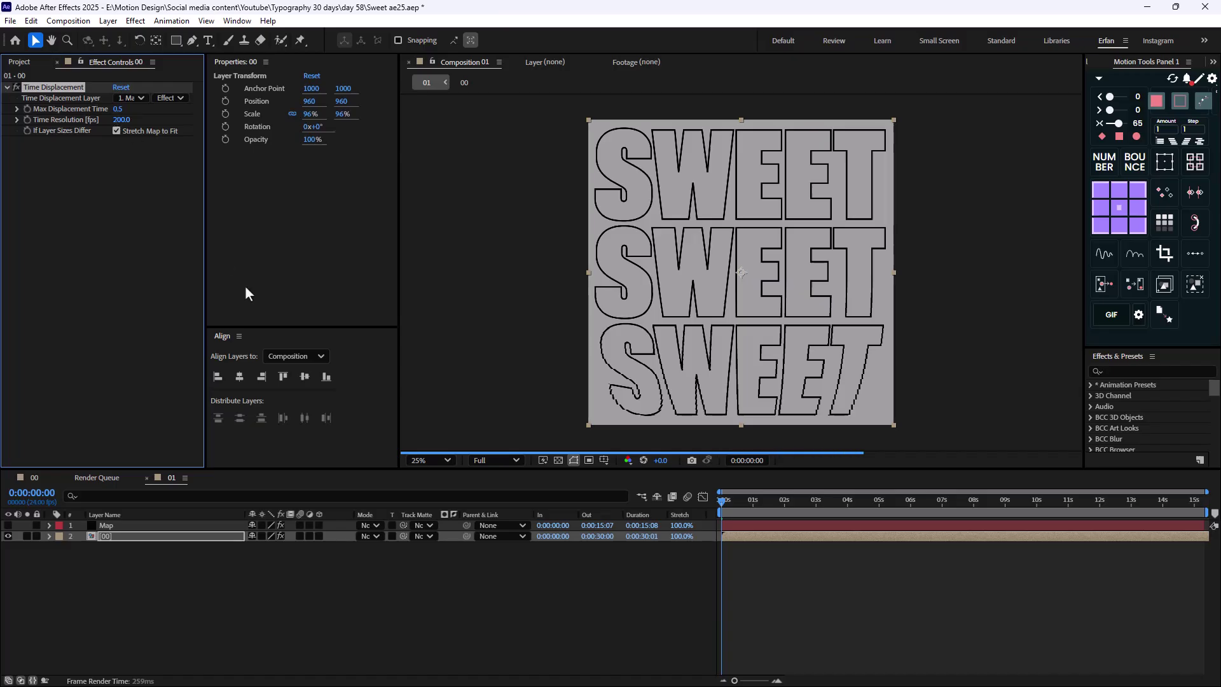
Preview the time-displaced SWEET animation and examine the letter outlines closely at 0:00:02:03
{"action": "left_click", "coordinate": [458, 625]}
{"action": "key", "text": "space"}
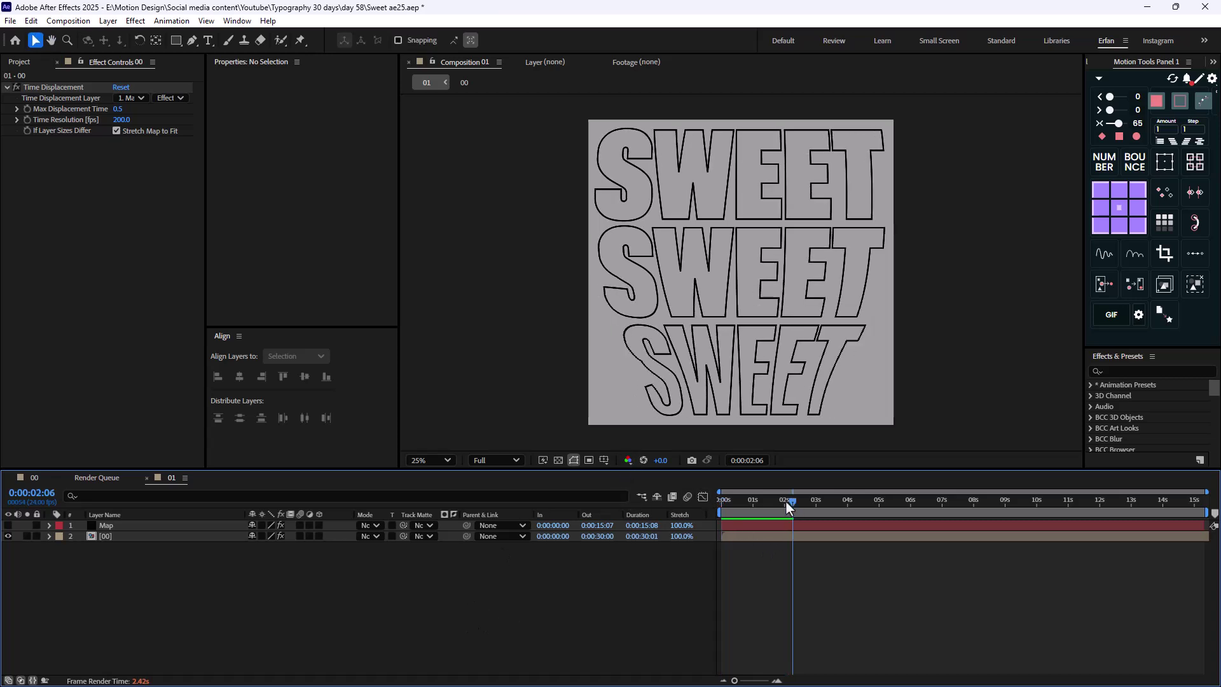
{"action": "left_click", "coordinate": [733, 501]}
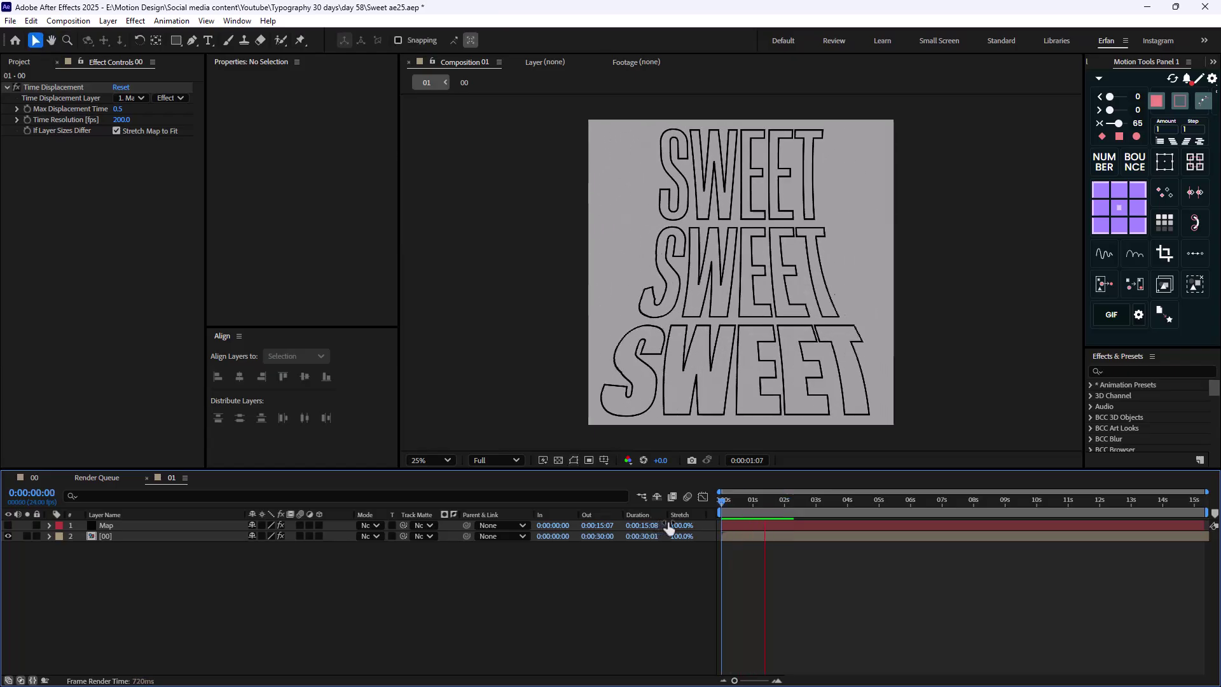
{"action": "left_click", "coordinate": [787, 507]}
{"action": "key", "text": "period"}
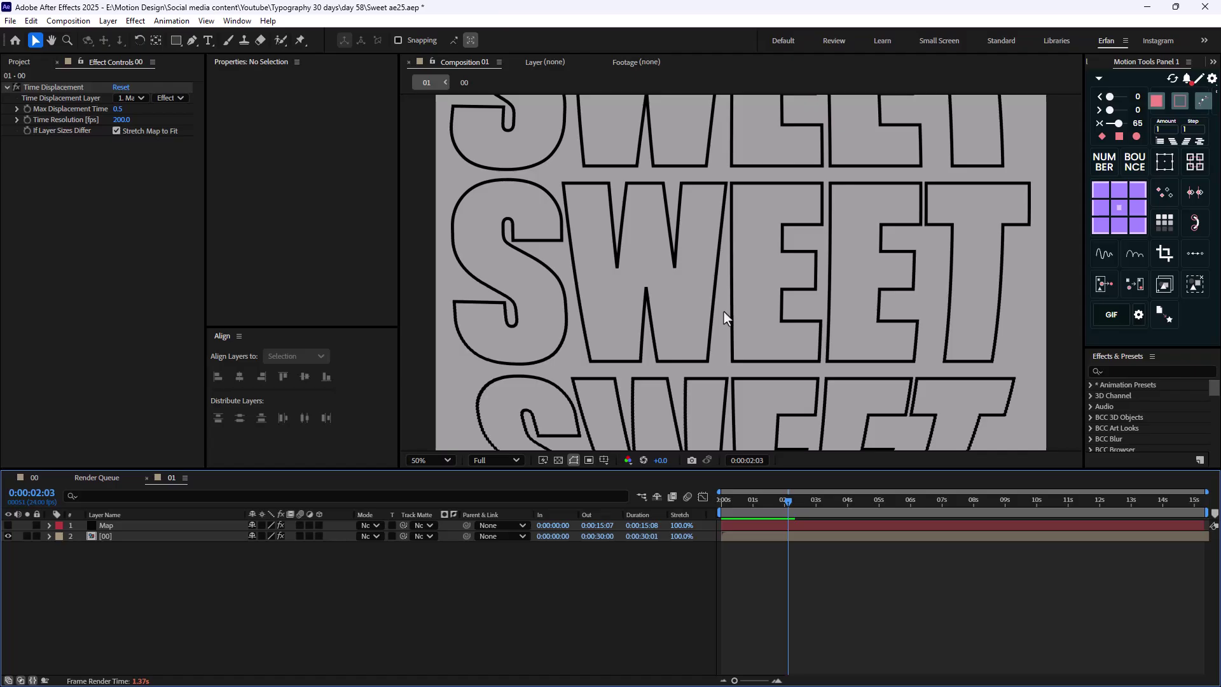
Add a Gaussian Blur effect with a blurriness of 10 to the 00 layer
{"action": "left_click", "coordinate": [124, 537]}
{"action": "key", "text": "ctrl+space"}
{"action": "type", "text": "gaus"}
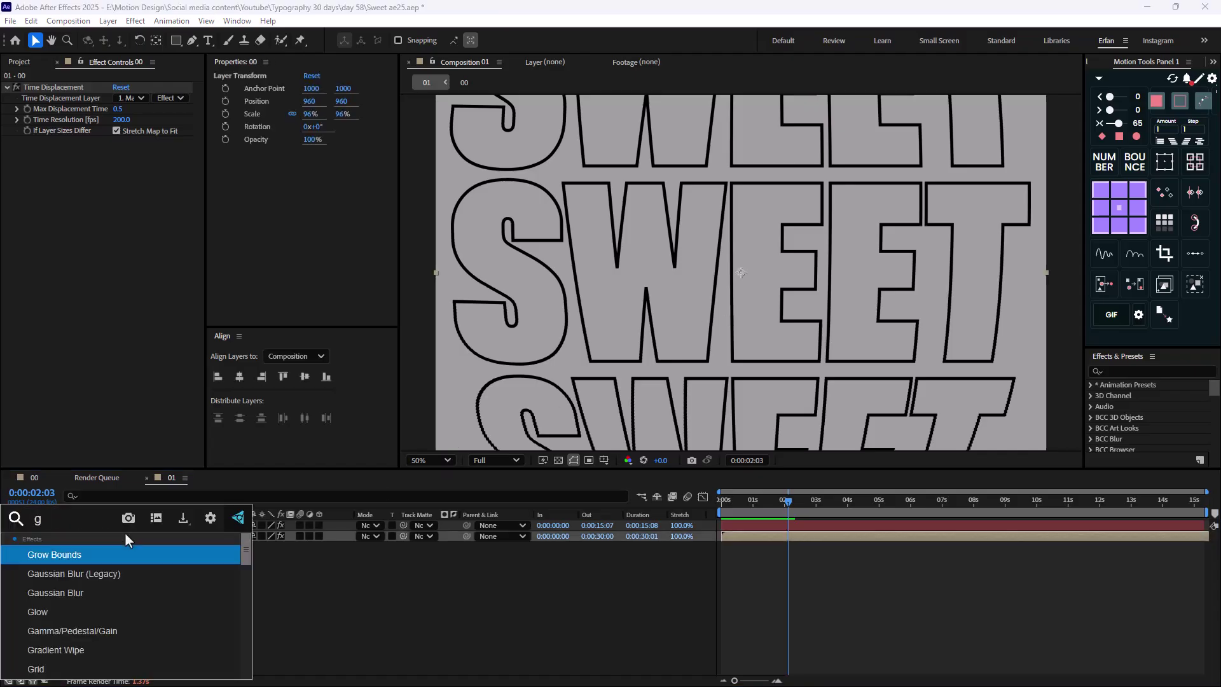
{"action": "key", "text": "Down"}
{"action": "key", "text": "Return"}
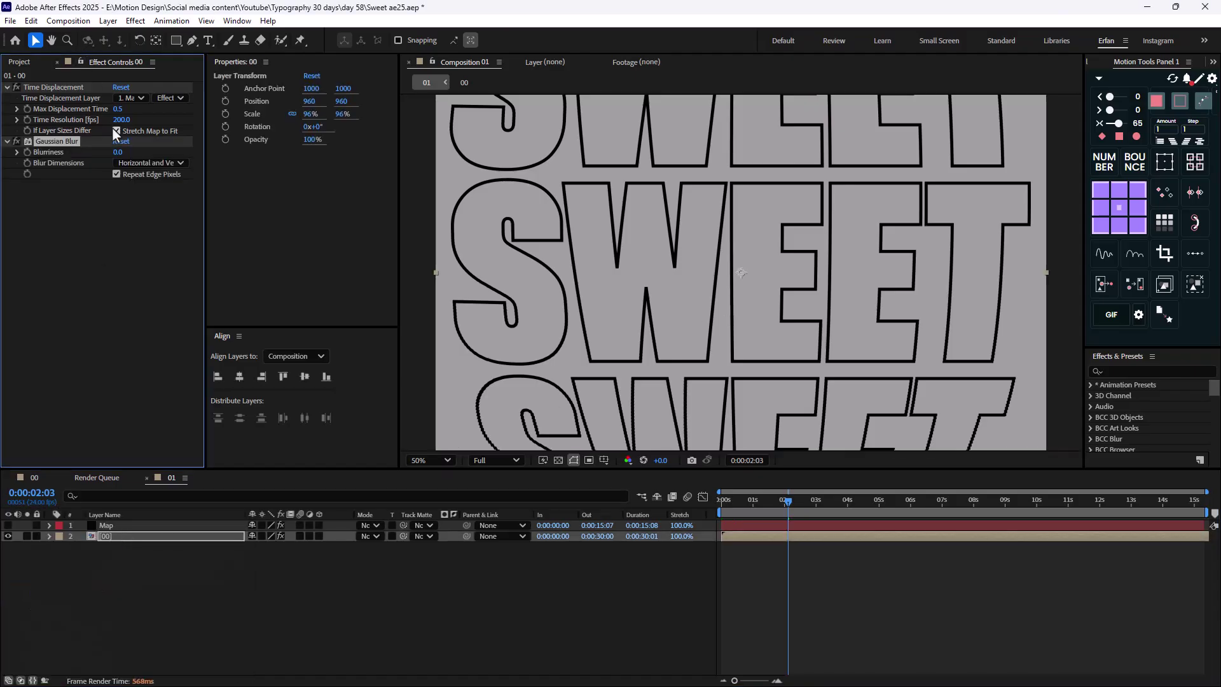
{"action": "type", "text": "10"}
{"action": "key", "text": "Return"}
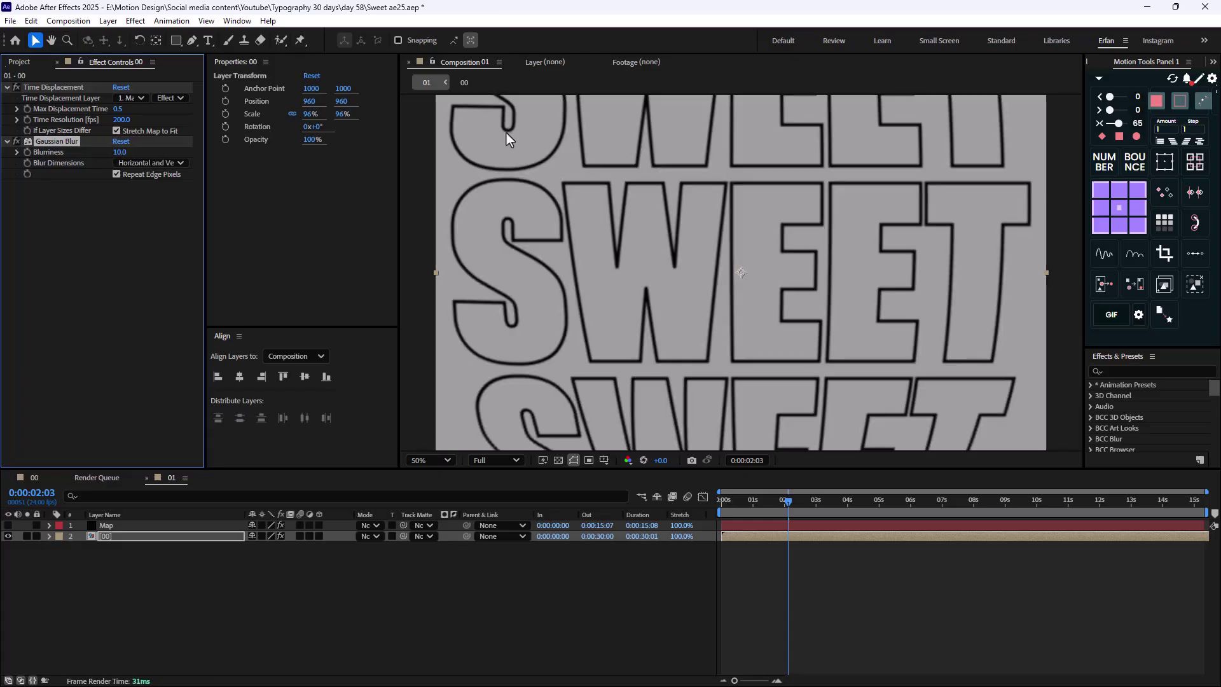
Add a Curves effect to the 00 layer and make its Alpha curve vertical at the midpoint to sharpen the blurred outlines
{"action": "key", "text": "comma"}
{"action": "key", "text": "comma"}
{"action": "key", "text": "ctrl+space"}
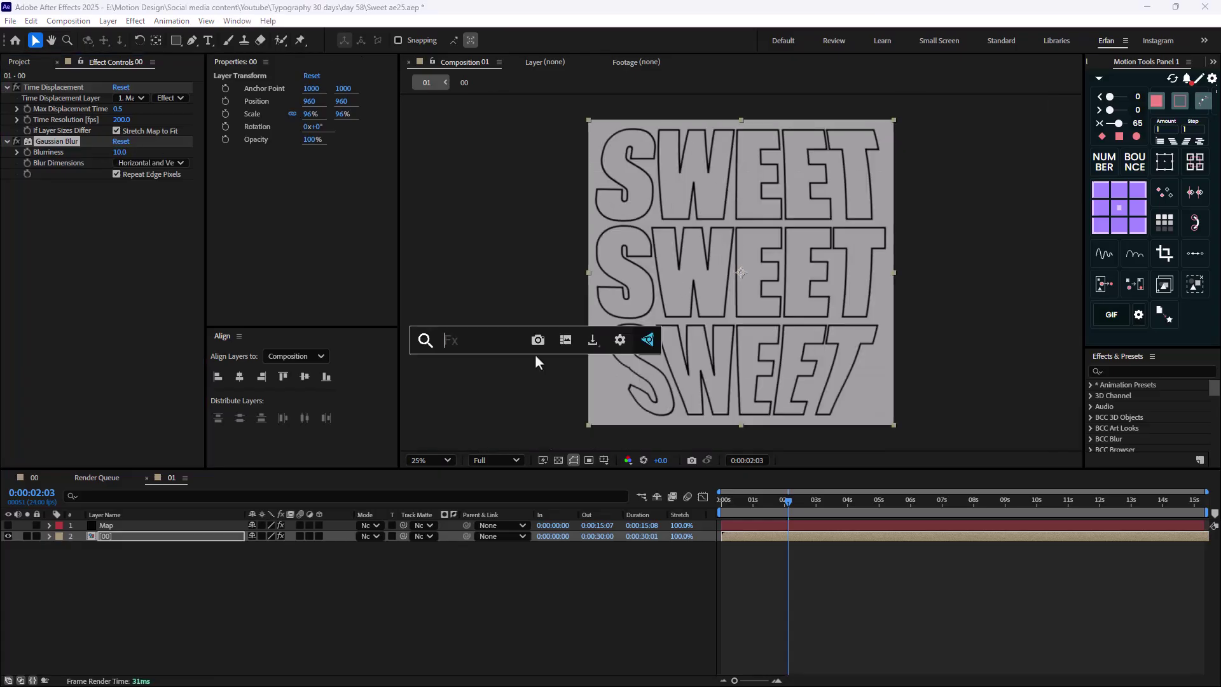
{"action": "type", "text": "blur"}
{"action": "key", "text": "Escape"}
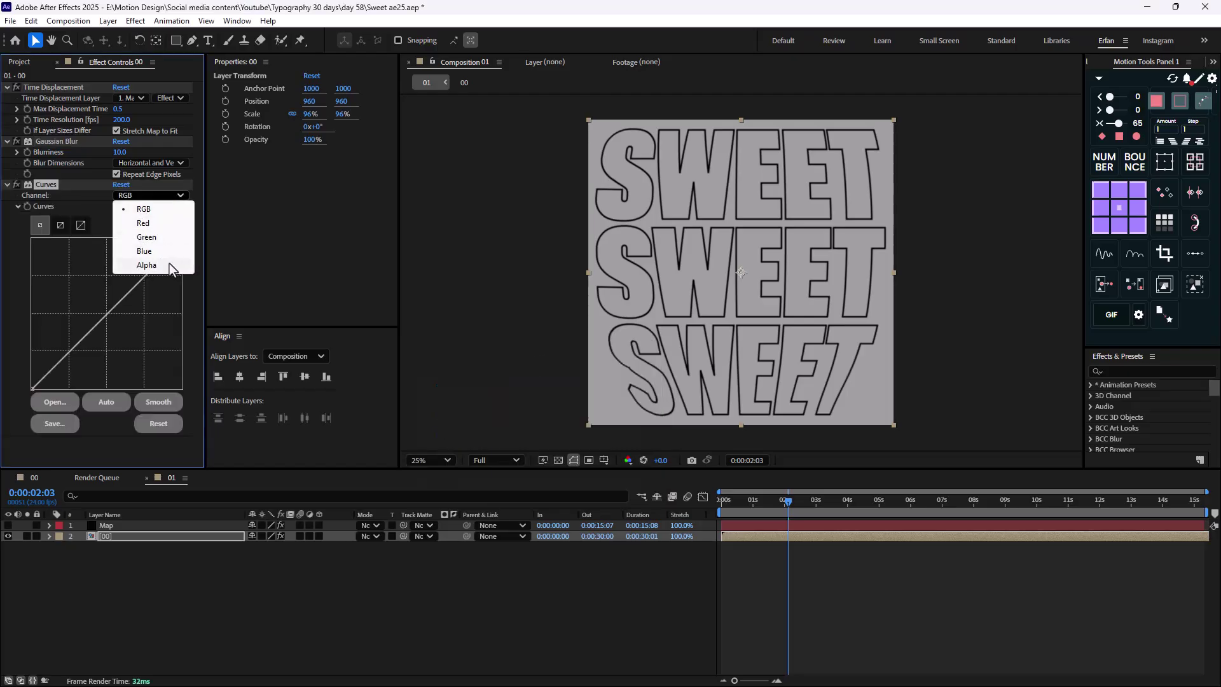
{"action": "left_click", "coordinate": [169, 263]}
{"action": "left_click_drag", "start_coordinate": [181, 240], "coordinate": [107, 240]}
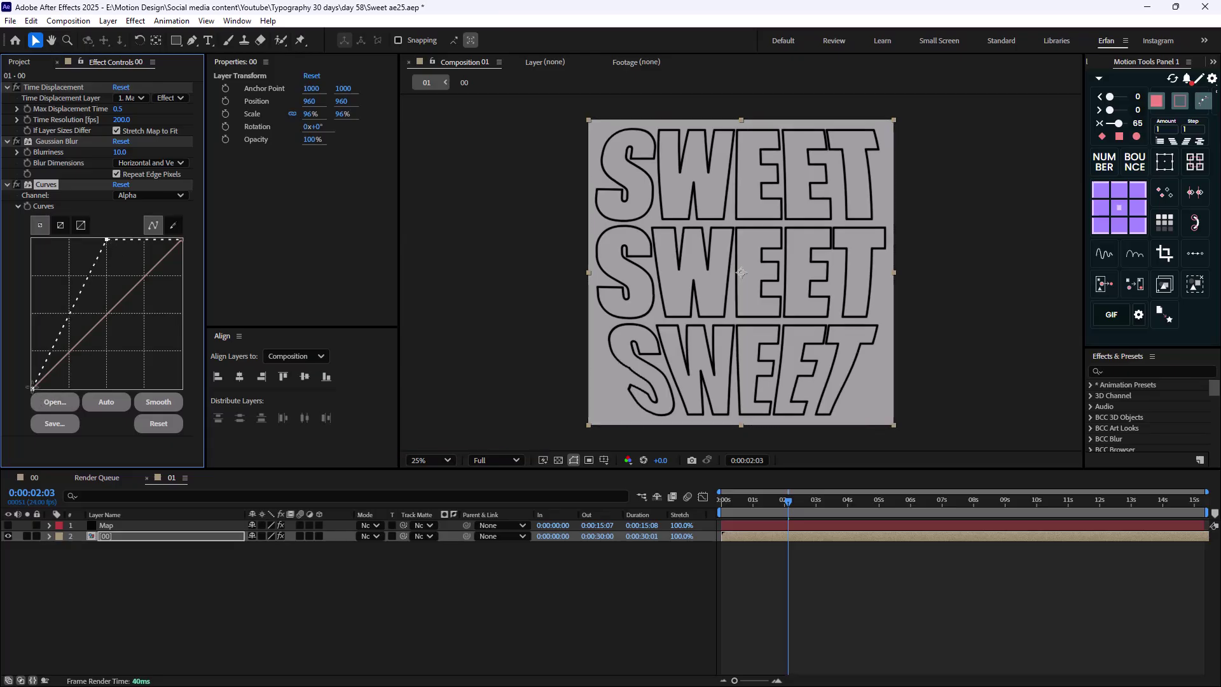
{"action": "left_click_drag", "start_coordinate": [32, 389], "coordinate": [112, 393]}
{"action": "scroll", "coordinate": [769, 270], "scroll_direction": "up", "scroll_amount": 2}
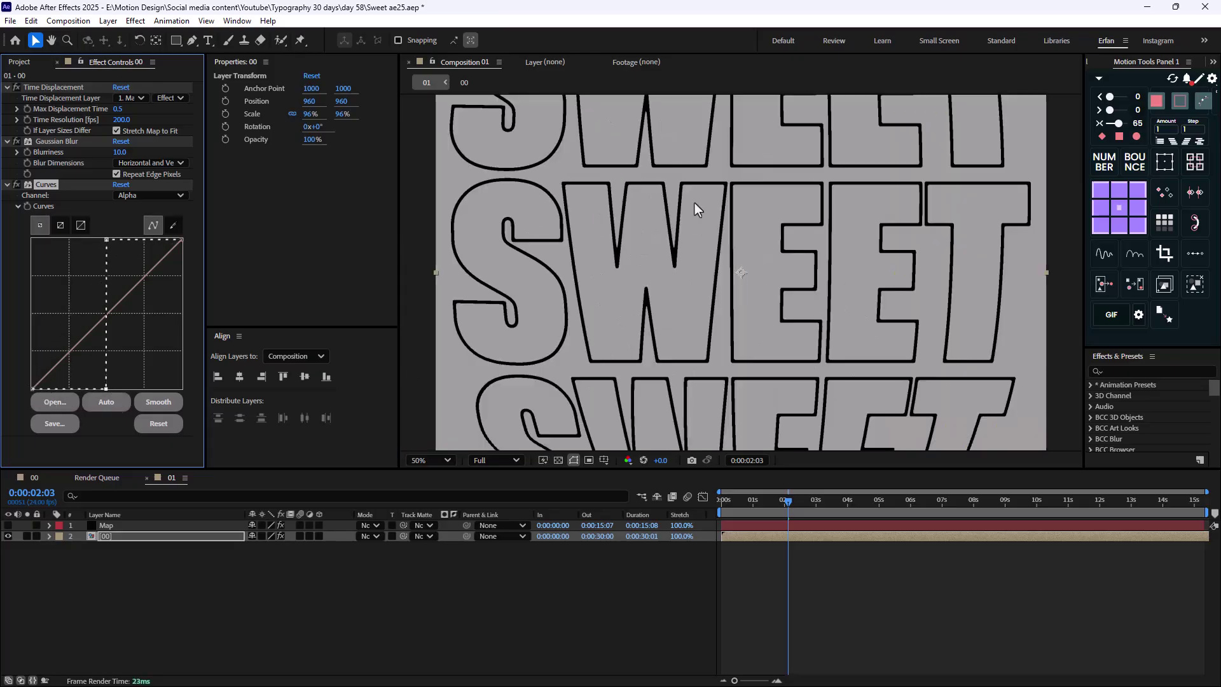
{"action": "key", "text": "period"}
{"action": "key", "text": "comma"}
{"action": "key", "text": "comma"}
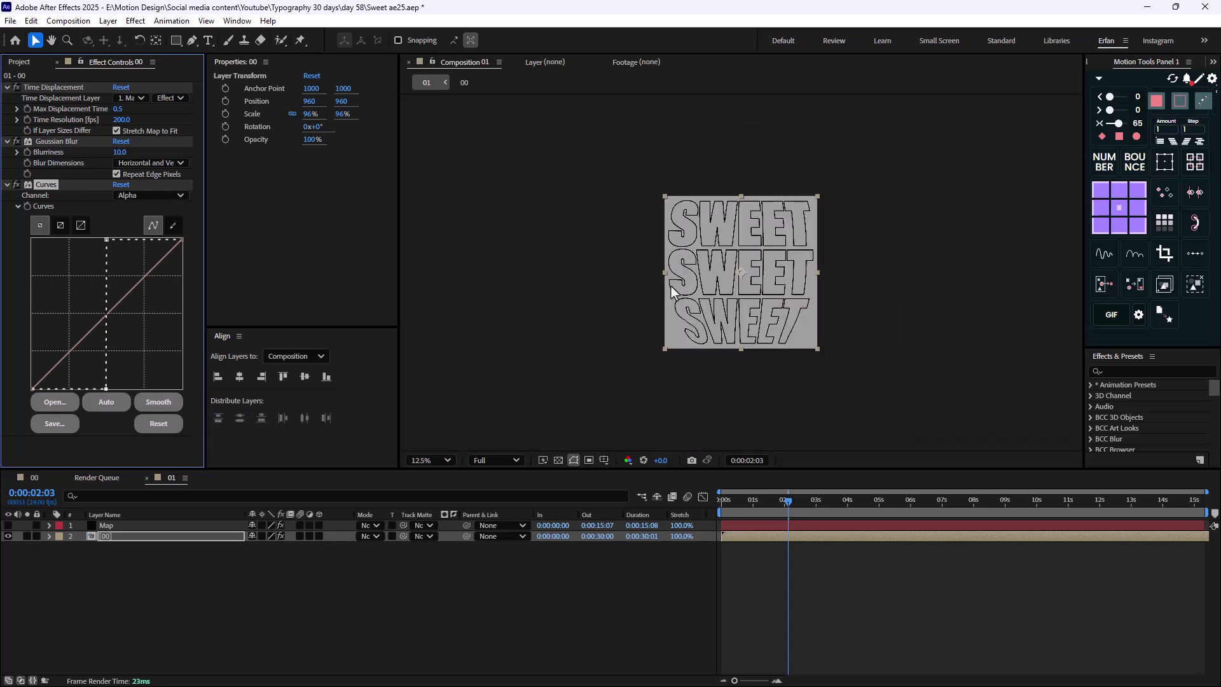
Create a new 1920 x 1920 px composition named 02 at 24 frames per second and place composition 01 in it
{"action": "left_click", "coordinate": [21, 63]}
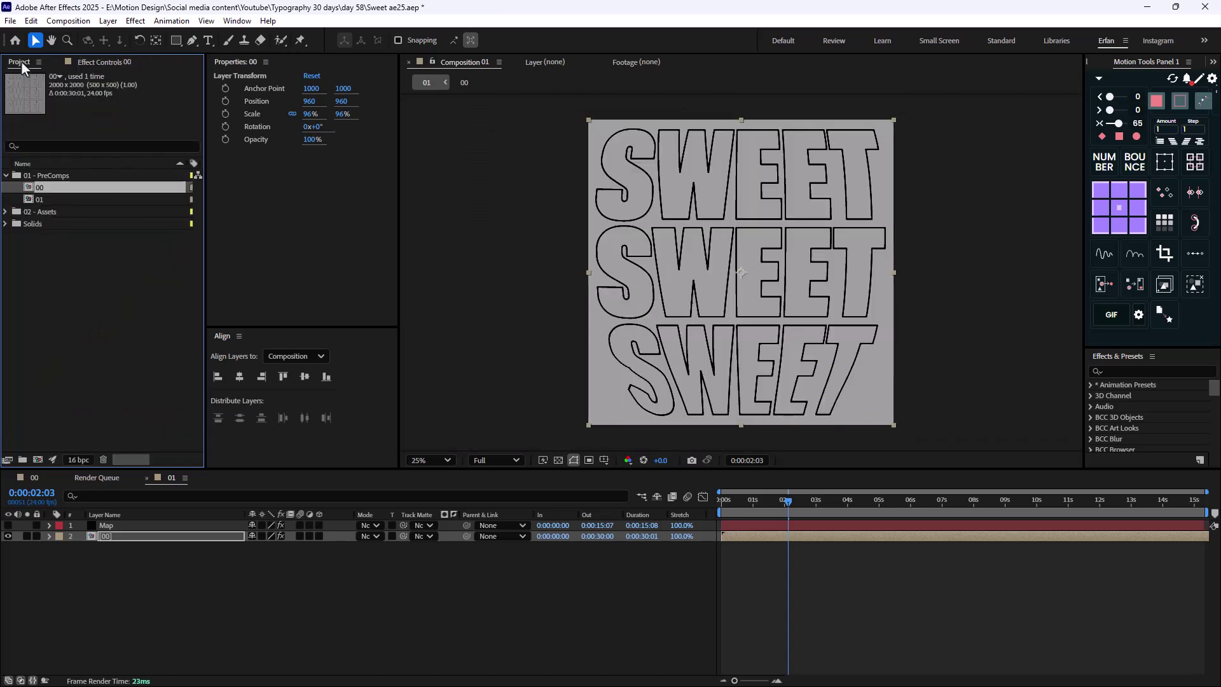
{"action": "right_click", "coordinate": [92, 281]}
{"action": "left_click", "coordinate": [118, 290]}
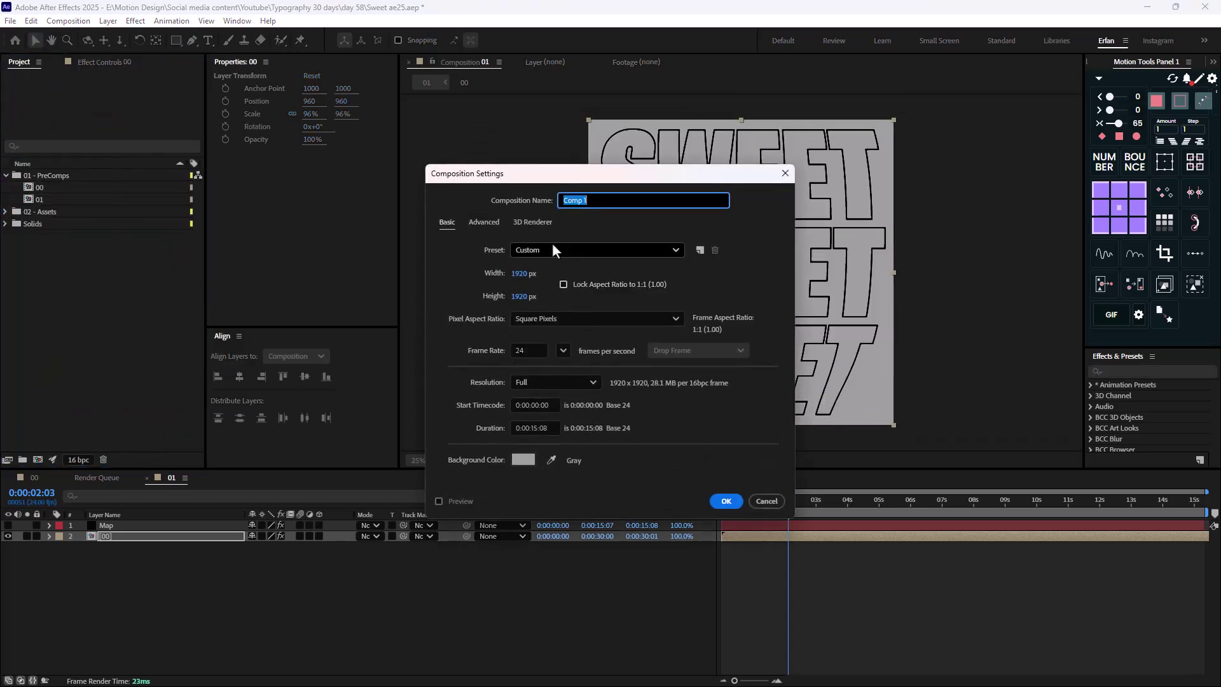
{"action": "type", "text": "02"}
{"action": "key", "text": "Return"}
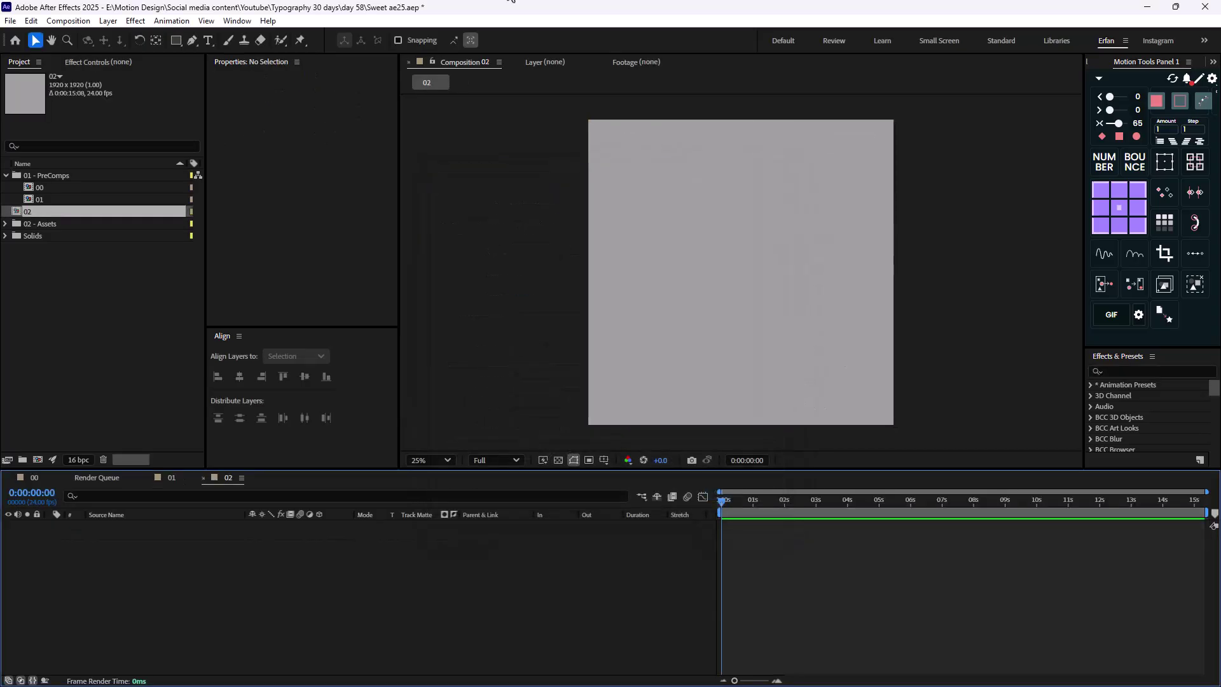
{"action": "left_click_drag", "start_coordinate": [32, 201], "coordinate": [742, 276]}
{"action": "left_click", "coordinate": [294, 622]}
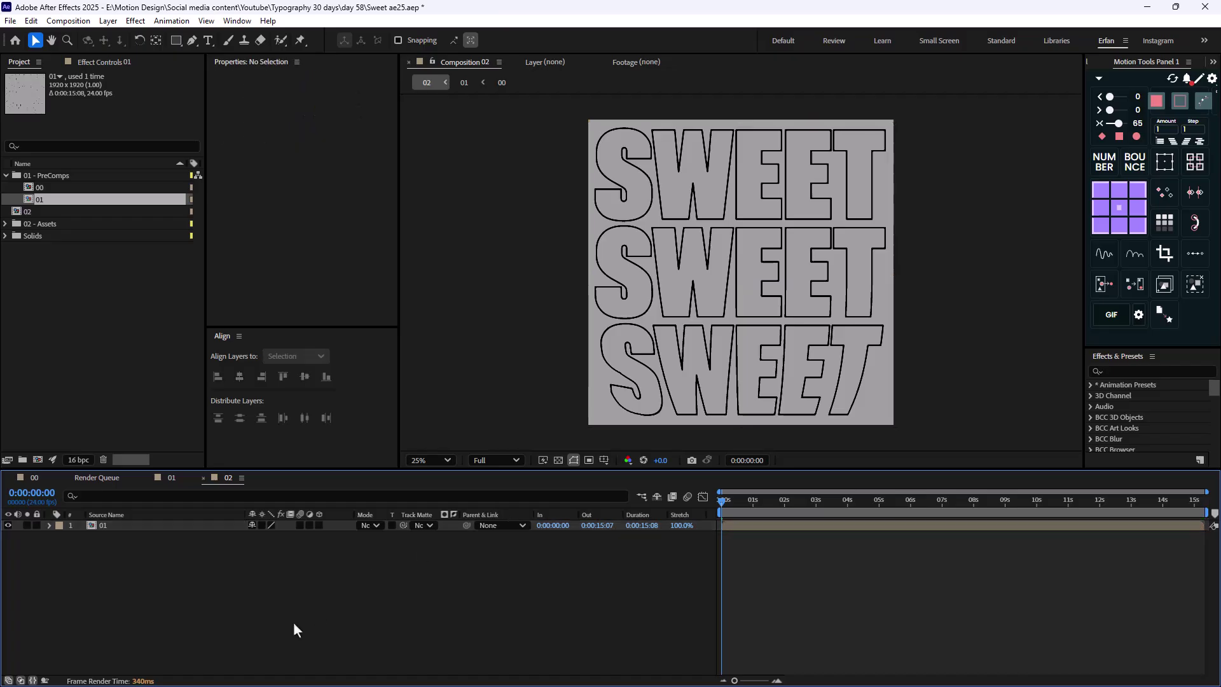
Apply the Echo effect to the 01 layer with an echo time of -0.01 seconds
{"action": "left_click", "coordinate": [131, 528]}
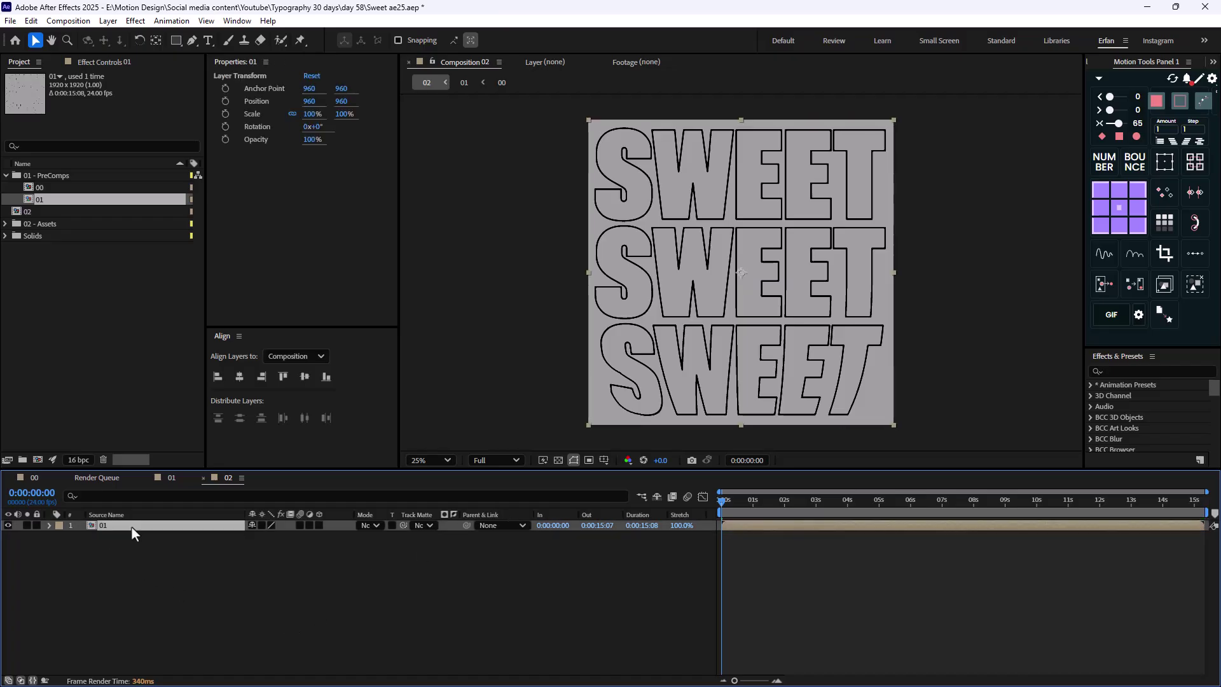
{"action": "key", "text": "ctrl+space"}
{"action": "type", "text": "echo"}
{"action": "key", "text": "Return"}
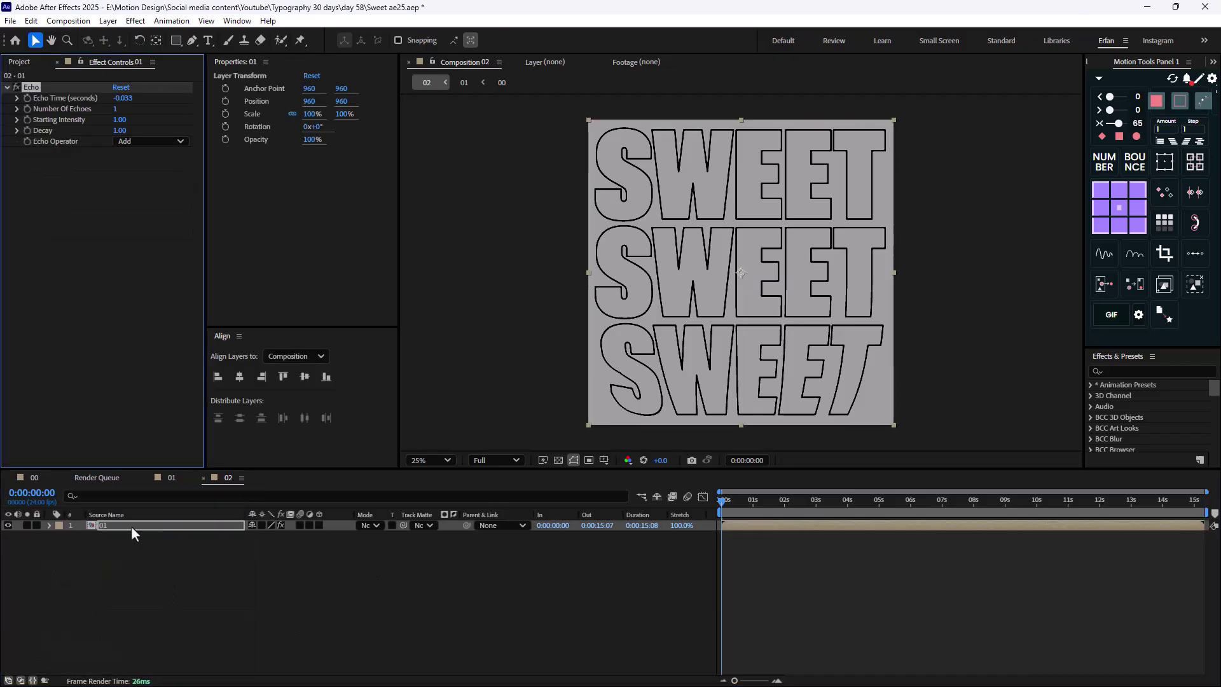
{"action": "left_click", "coordinate": [124, 98]}
{"action": "type", "text": "-0.01"}
{"action": "key", "text": "Return"}
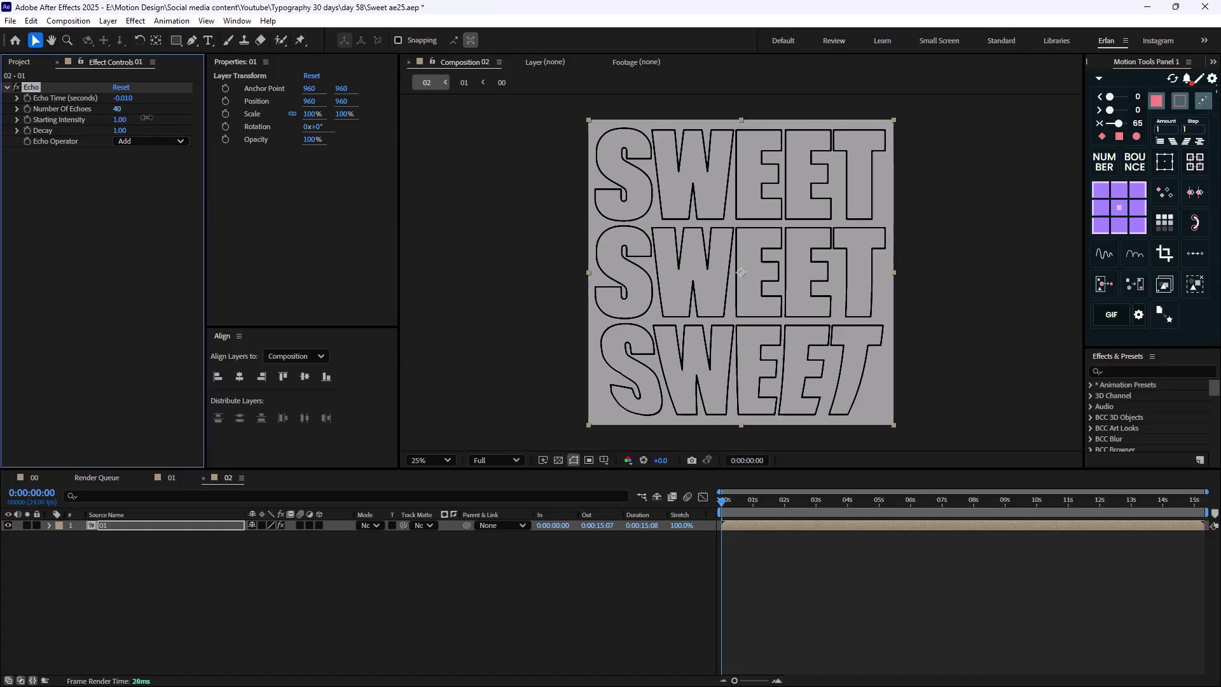
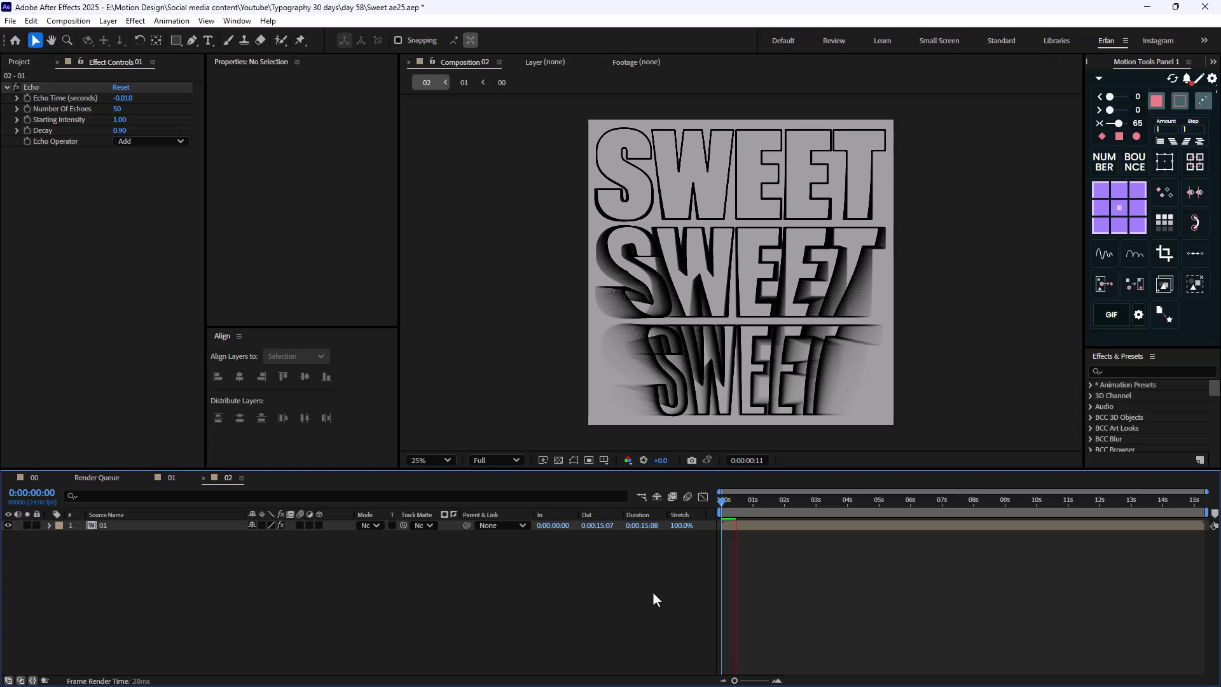
Lower the preview resolution of composition 02 to Third and play it from the start
{"action": "left_click", "coordinate": [495, 460]}
{"action": "left_click", "coordinate": [494, 531]}
{"action": "left_click", "coordinate": [725, 504]}
{"action": "key", "text": "space"}
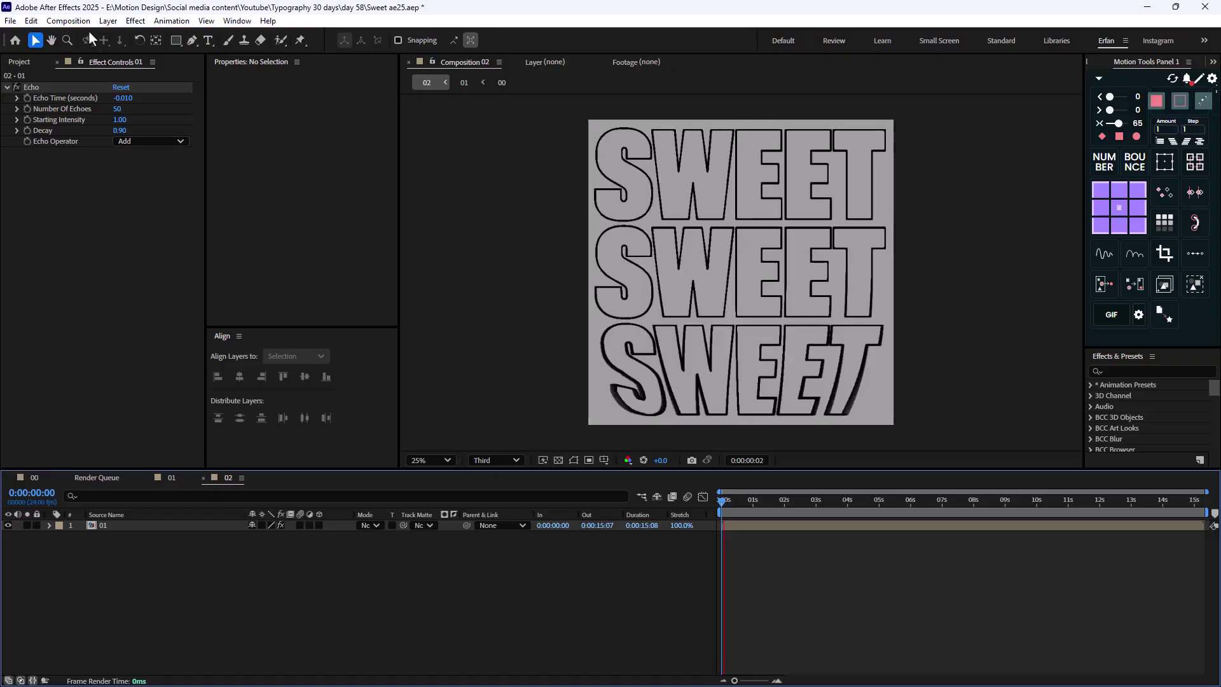
Purge the cached preview data
{"action": "left_click", "coordinate": [68, 20]}
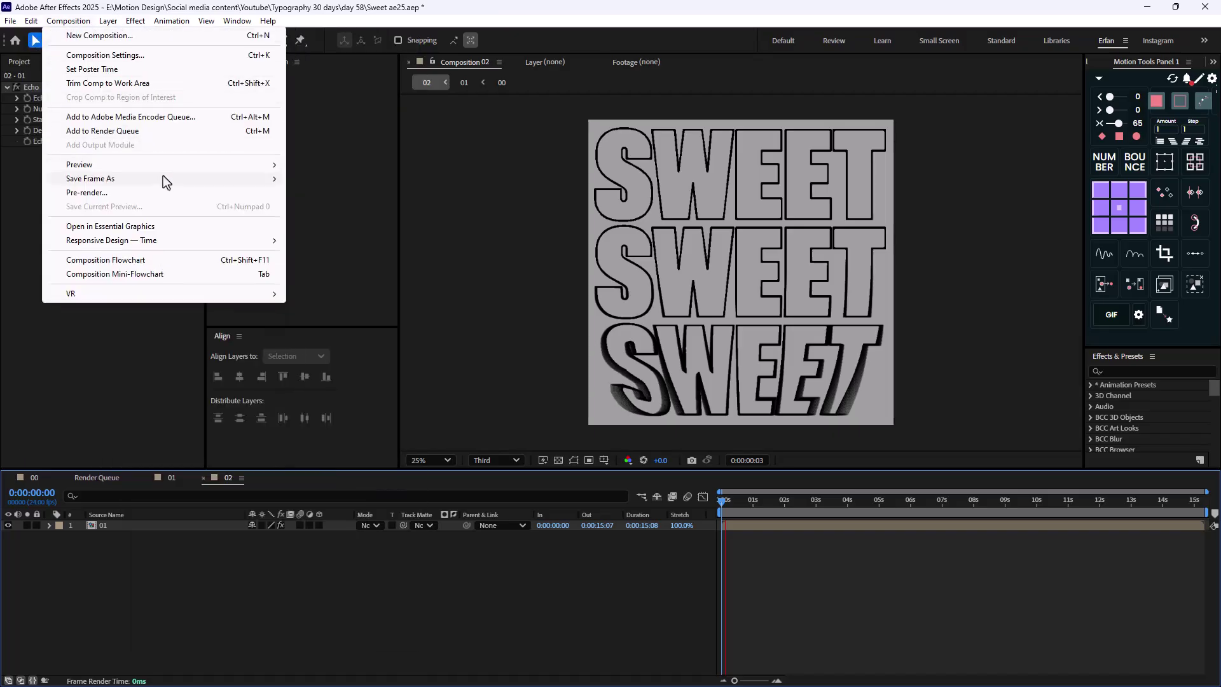
{"action": "mouse_move", "coordinate": [30, 28]}
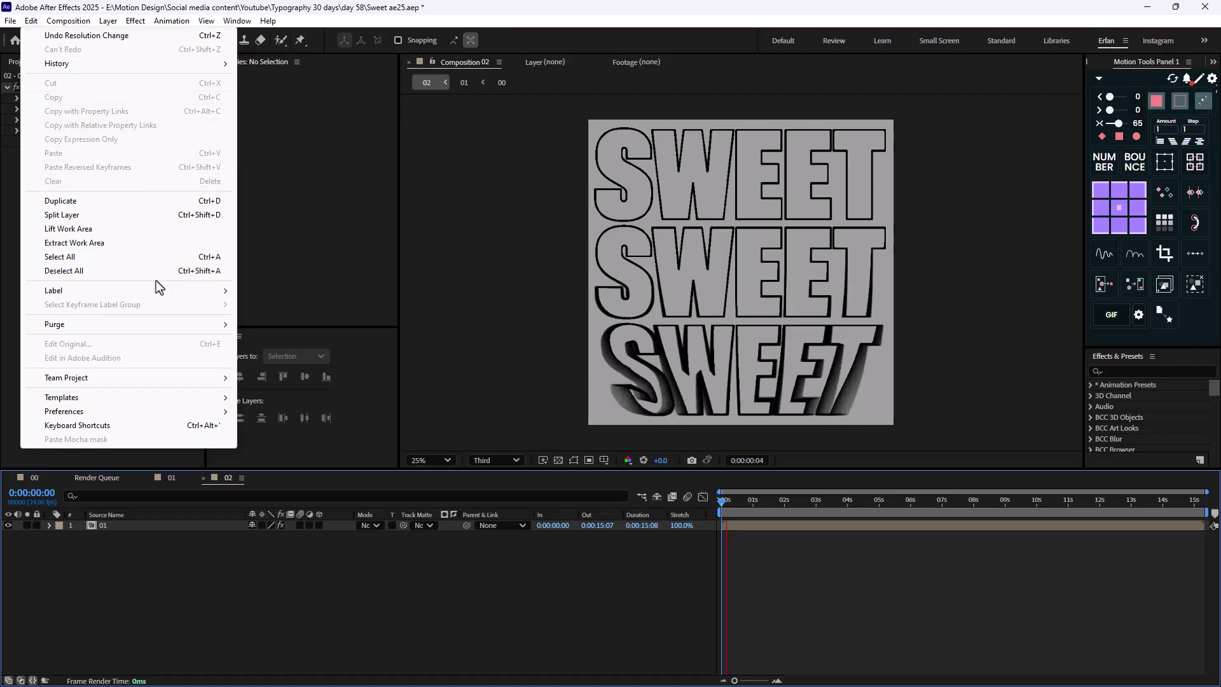
{"action": "mouse_move", "coordinate": [200, 323]}
{"action": "left_click", "coordinate": [305, 337]}
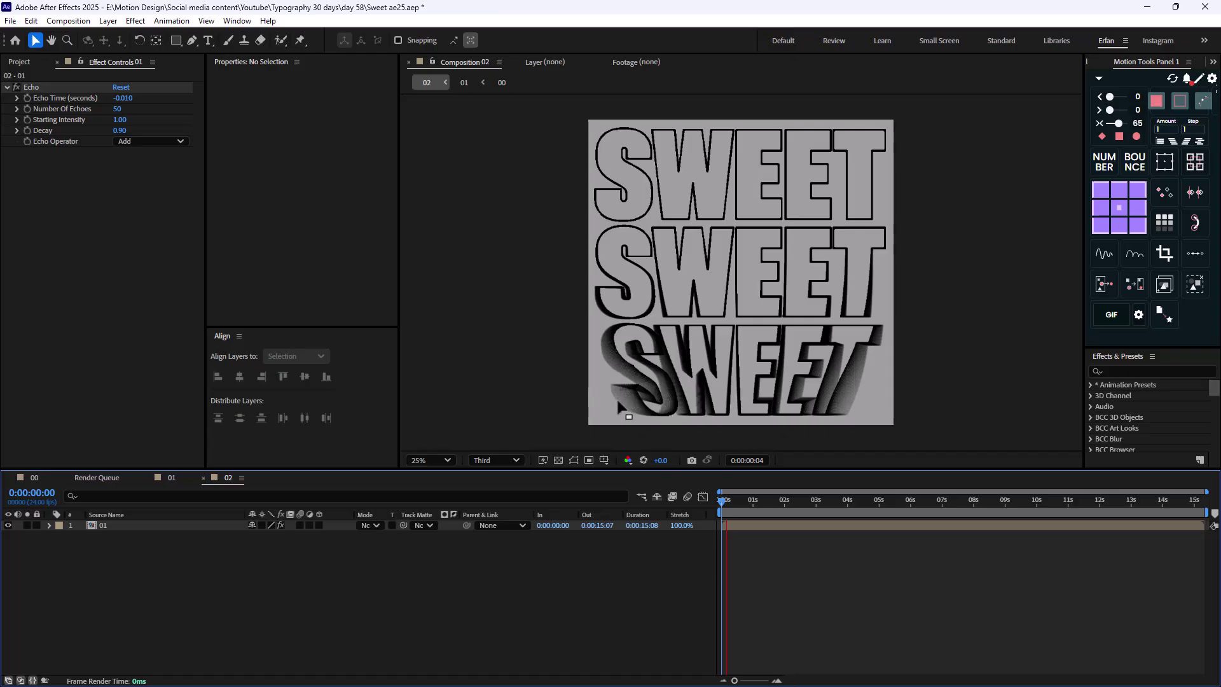
{"action": "left_click", "coordinate": [664, 373]}
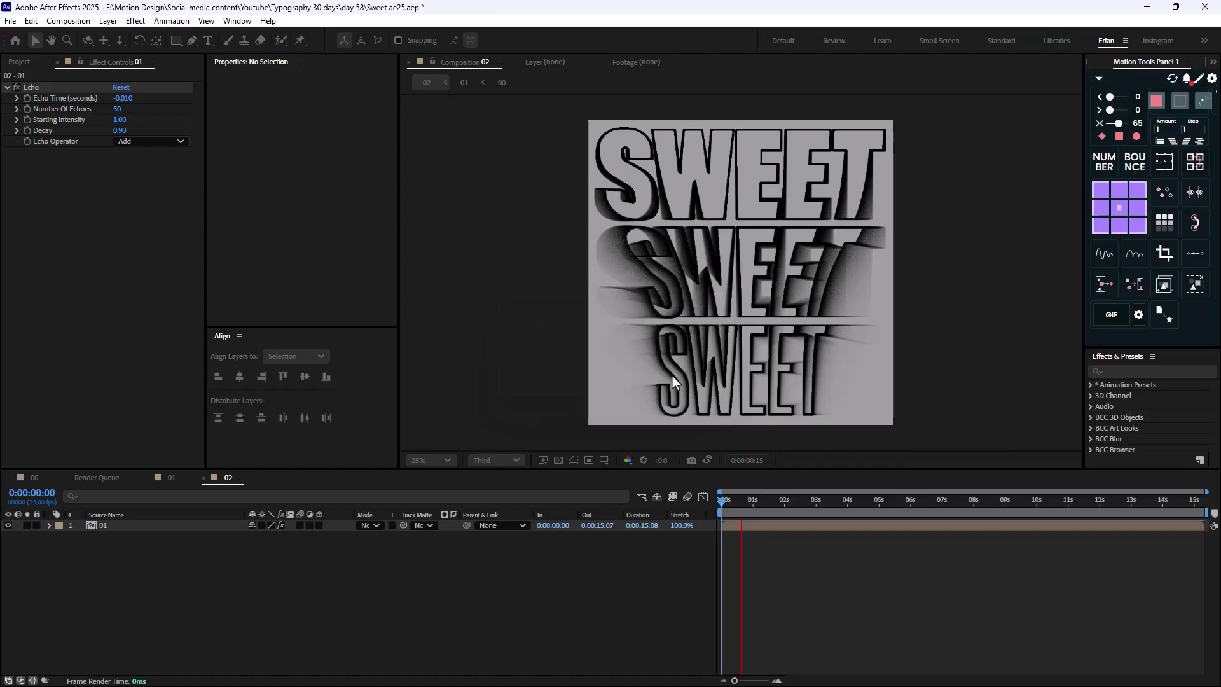
Preview the echo animation in composition 02 from its first frame
{"action": "key", "text": "space"}
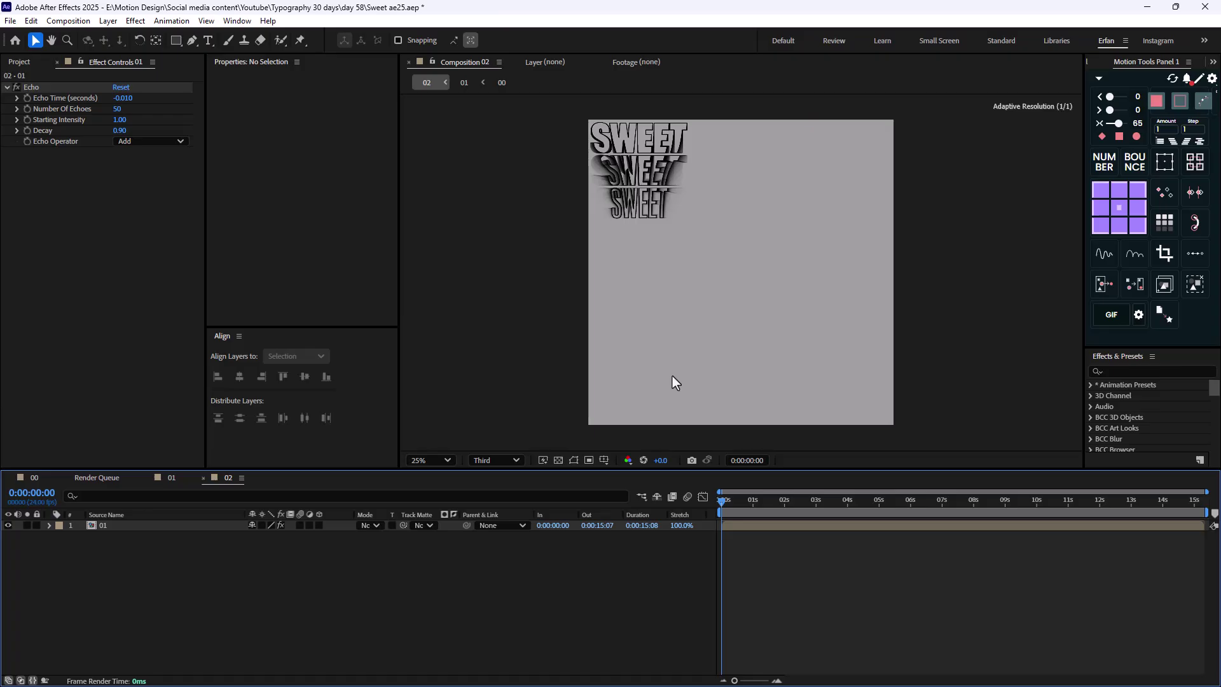
{"action": "key", "text": "space"}
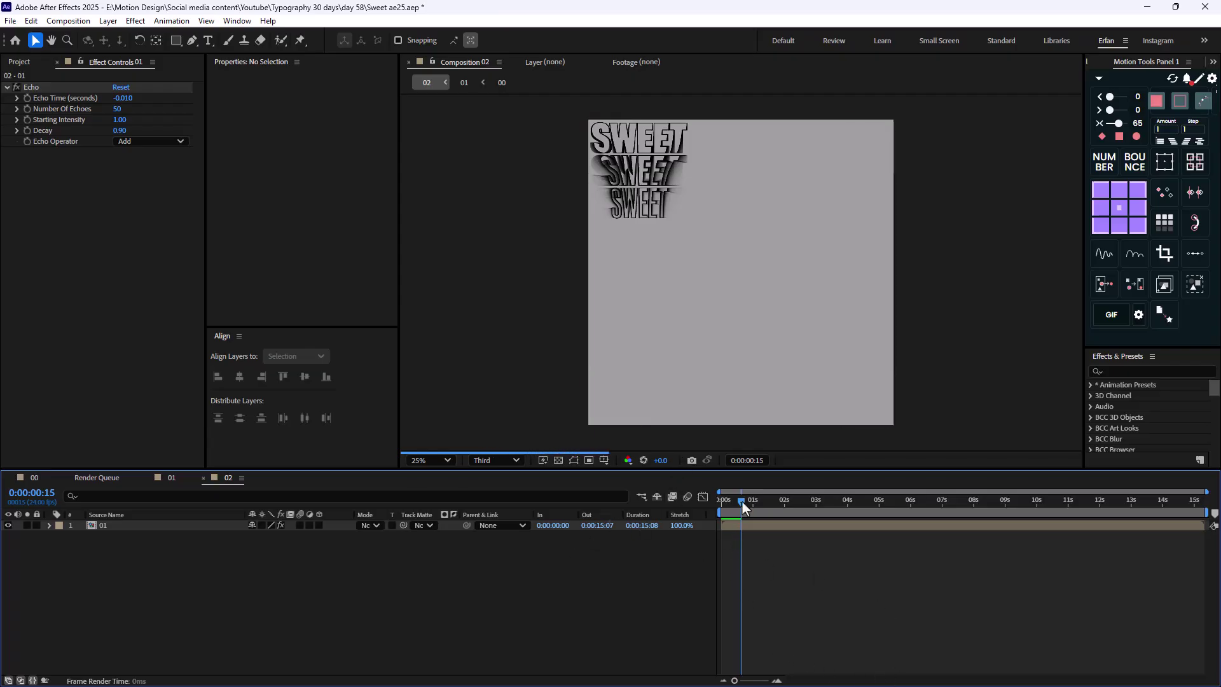
{"action": "left_click_drag", "start_coordinate": [742, 501], "coordinate": [719, 505]}
{"action": "key", "text": "space"}
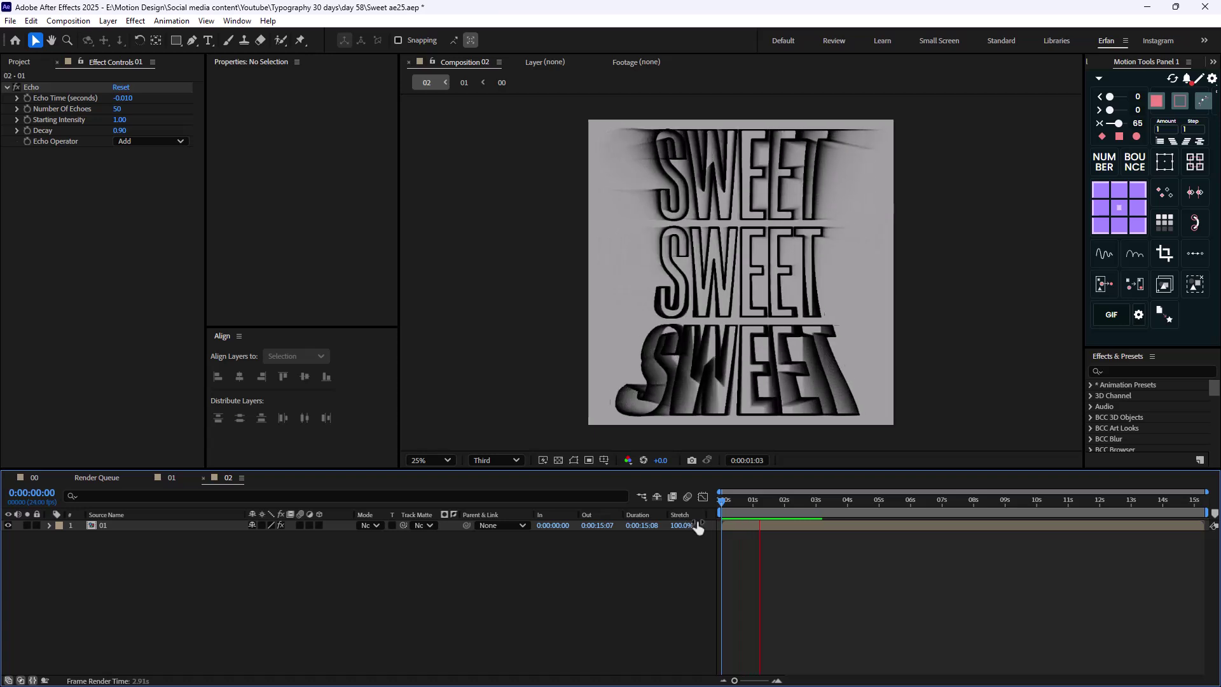
{"action": "key", "text": "space"}
{"action": "key", "text": "space"}
{"action": "key", "text": "space"}
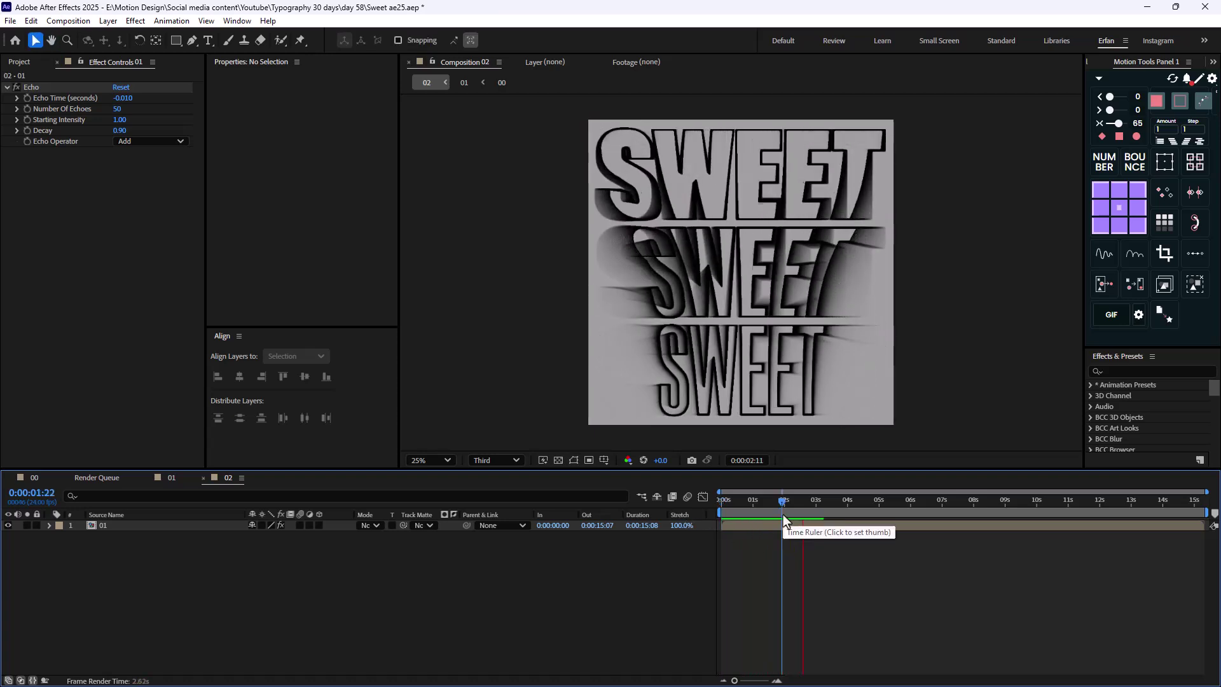
Add a Colorama effect to the 01 layer and take its input phase from Alpha
{"action": "left_click", "coordinate": [120, 526]}
{"action": "key", "text": "ctrl+space"}
{"action": "type", "text": "color"}
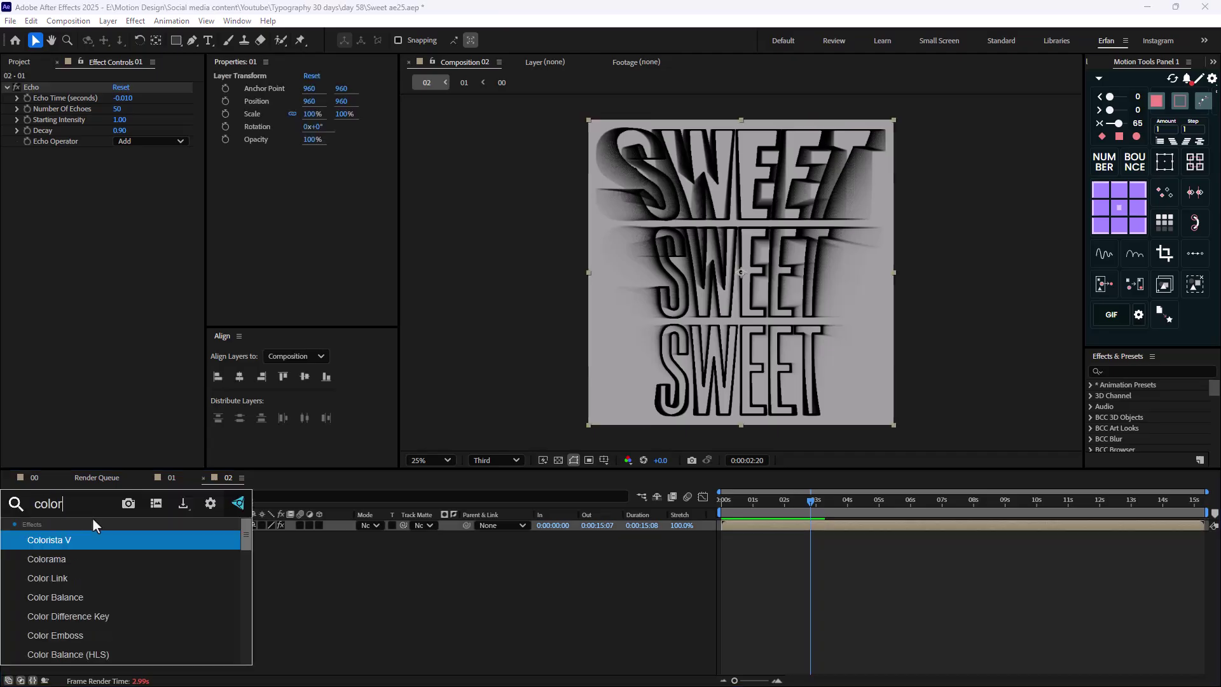
{"action": "key", "text": "Down"}
{"action": "key", "text": "Return"}
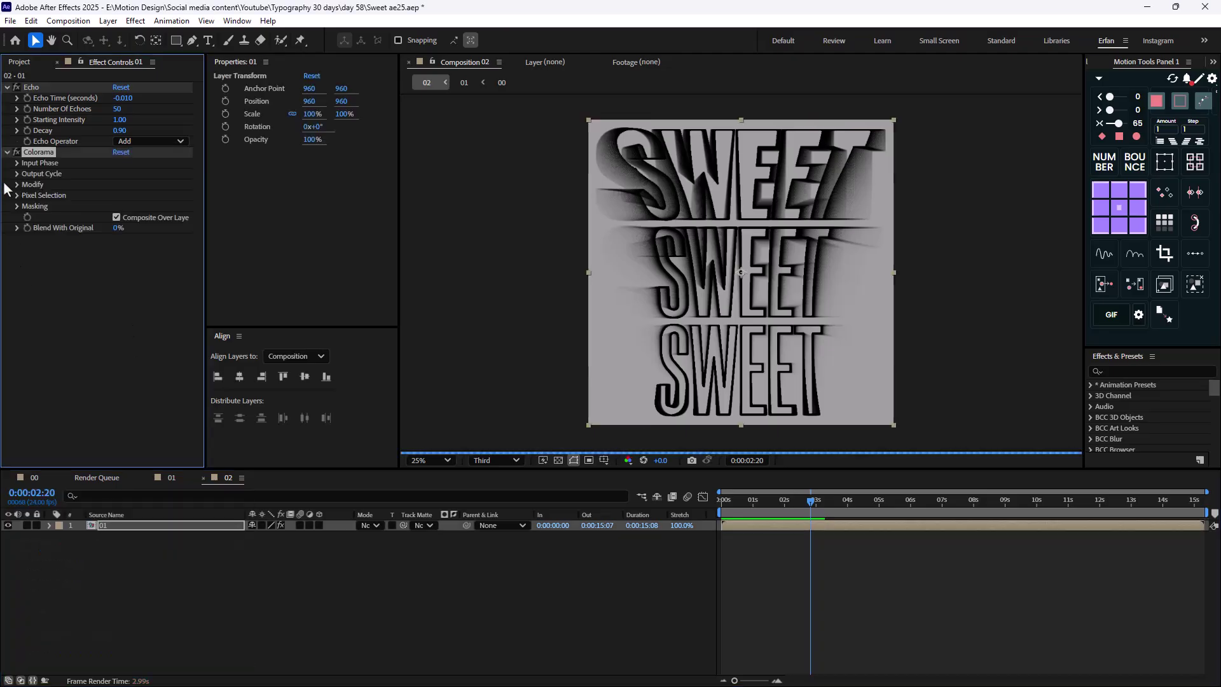
{"action": "left_click", "coordinate": [19, 163]}
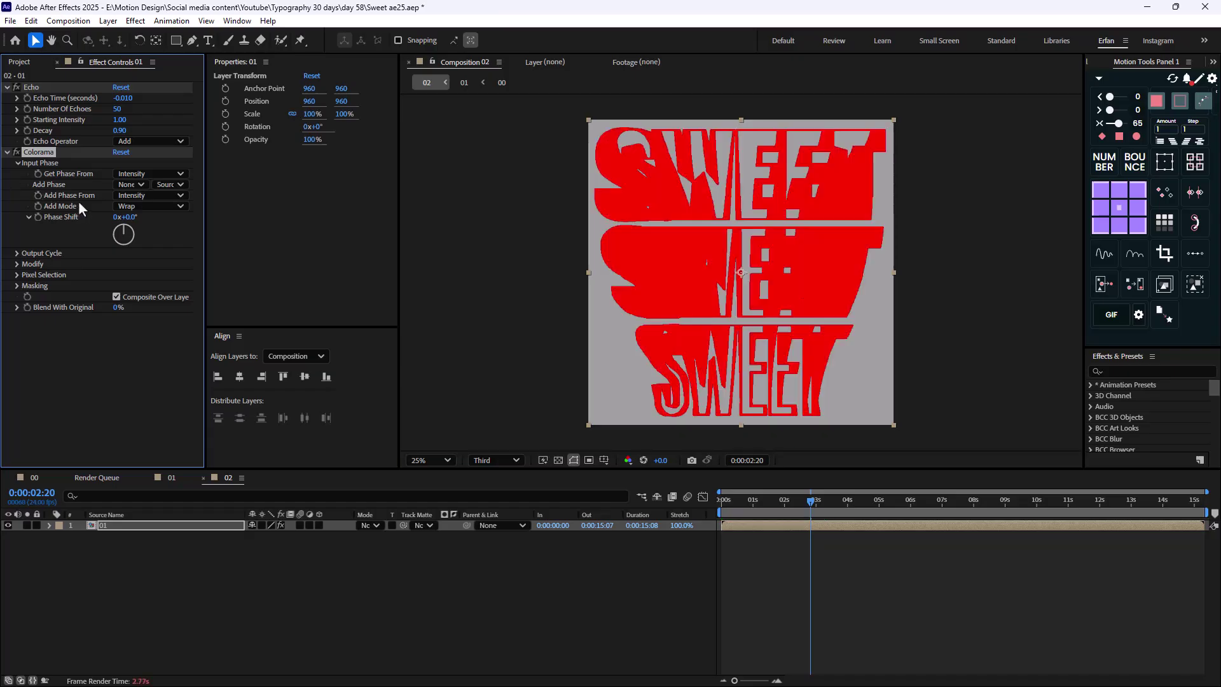
{"action": "left_click", "coordinate": [137, 175]}
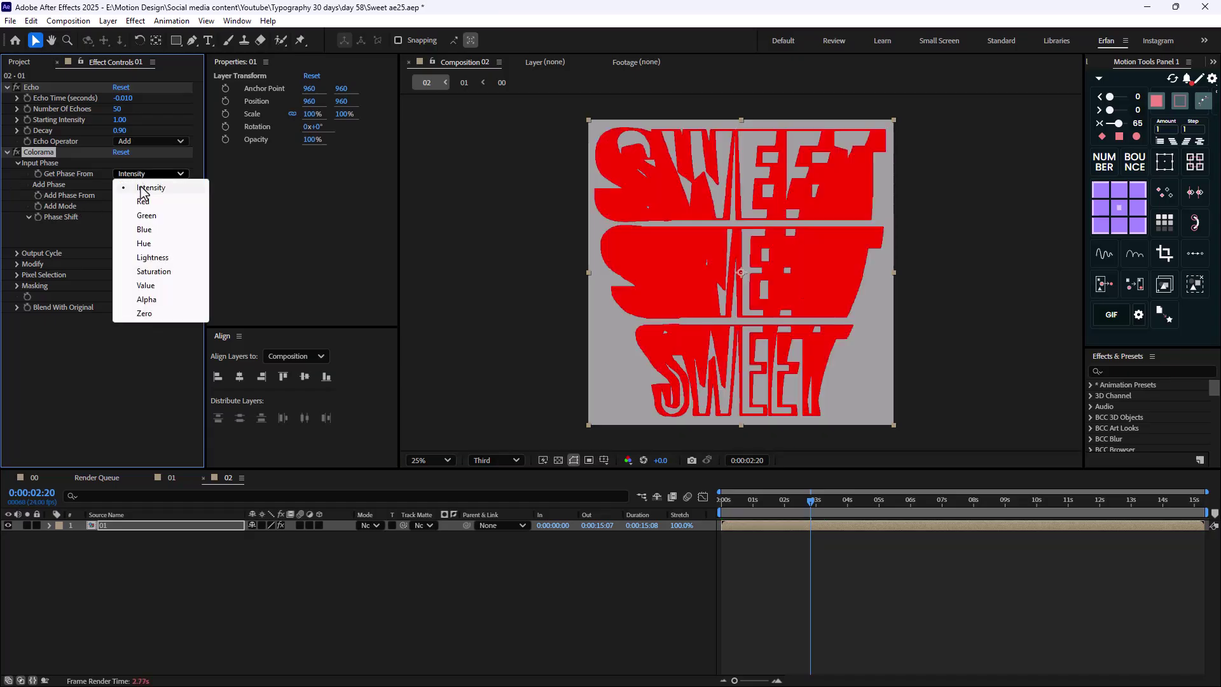
{"action": "left_click", "coordinate": [158, 299]}
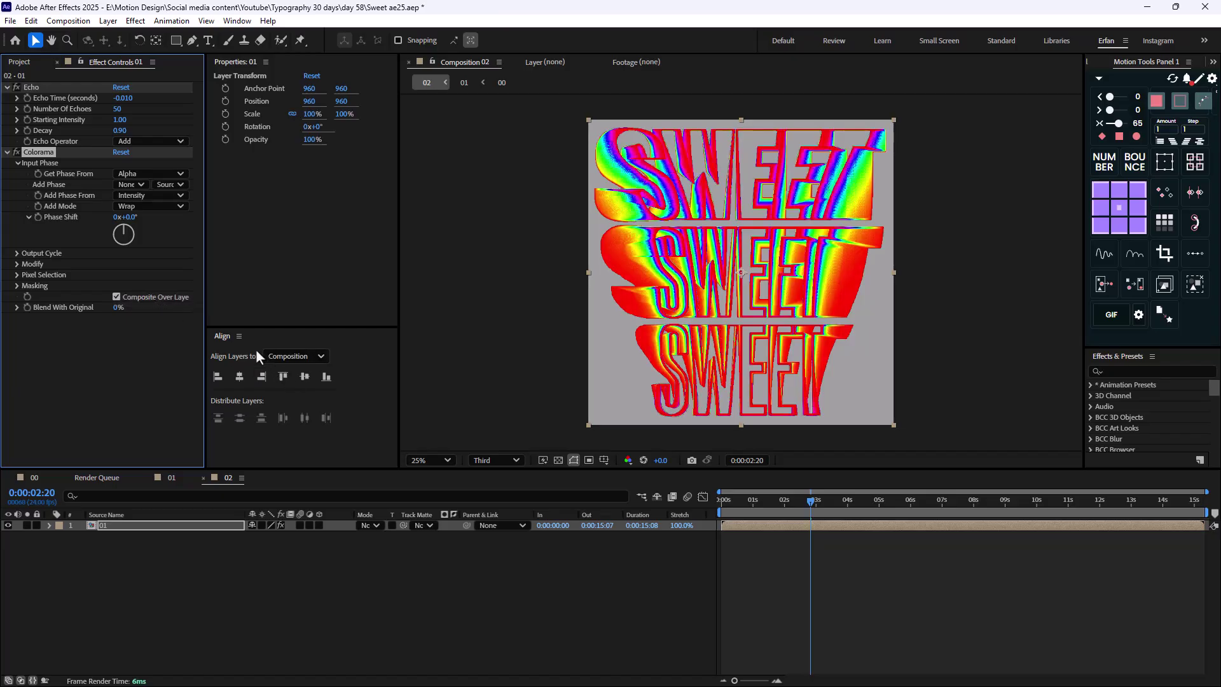
Apply the Ramp Grey palette to Colorama's output cycle and move the white marker to the point opposite black
{"action": "left_click", "coordinate": [18, 253]}
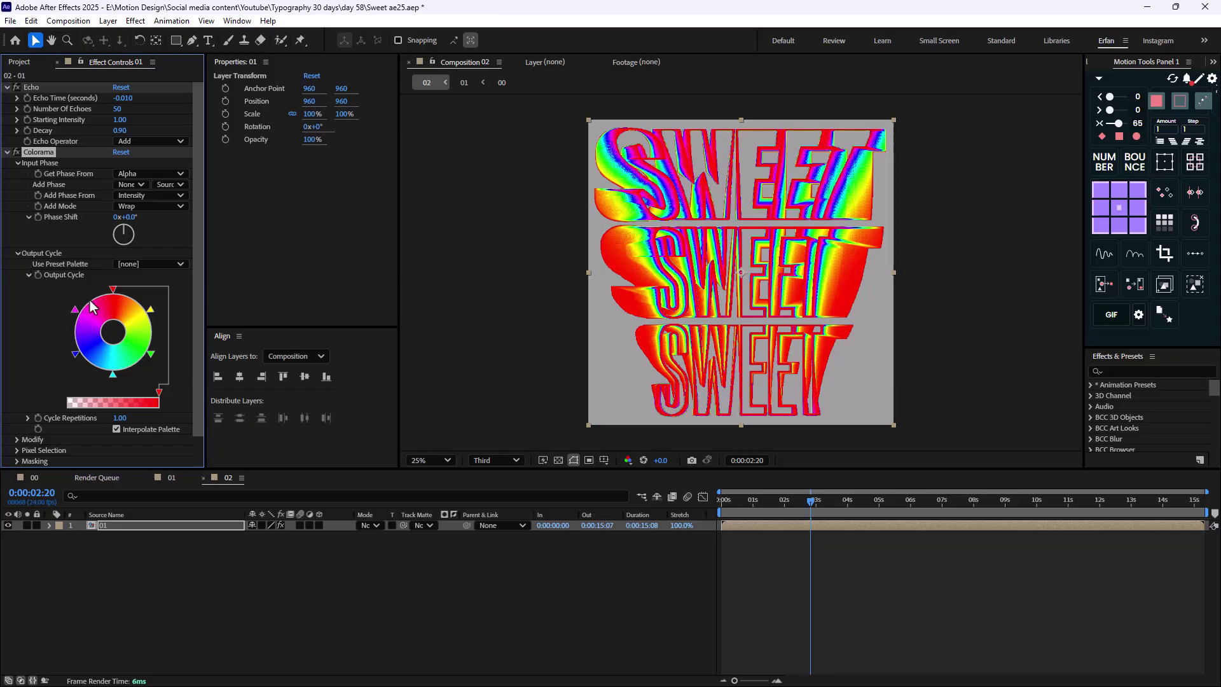
{"action": "left_click", "coordinate": [143, 265]}
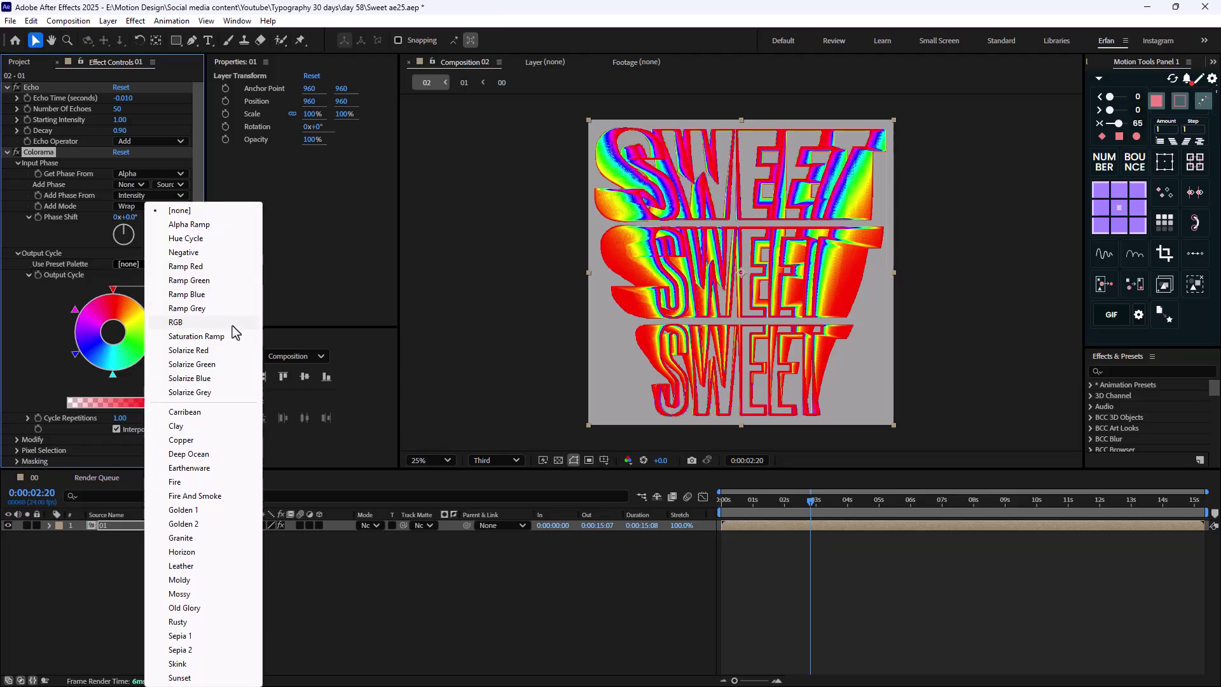
{"action": "left_click", "coordinate": [203, 310]}
{"action": "mouse_move", "coordinate": [113, 289]}
{"action": "left_mouse_down"}
{"action": "mouse_move", "coordinate": [78, 326]}
{"action": "mouse_move", "coordinate": [97, 363]}
{"action": "mouse_move", "coordinate": [117, 371]}
{"action": "left_mouse_up"}
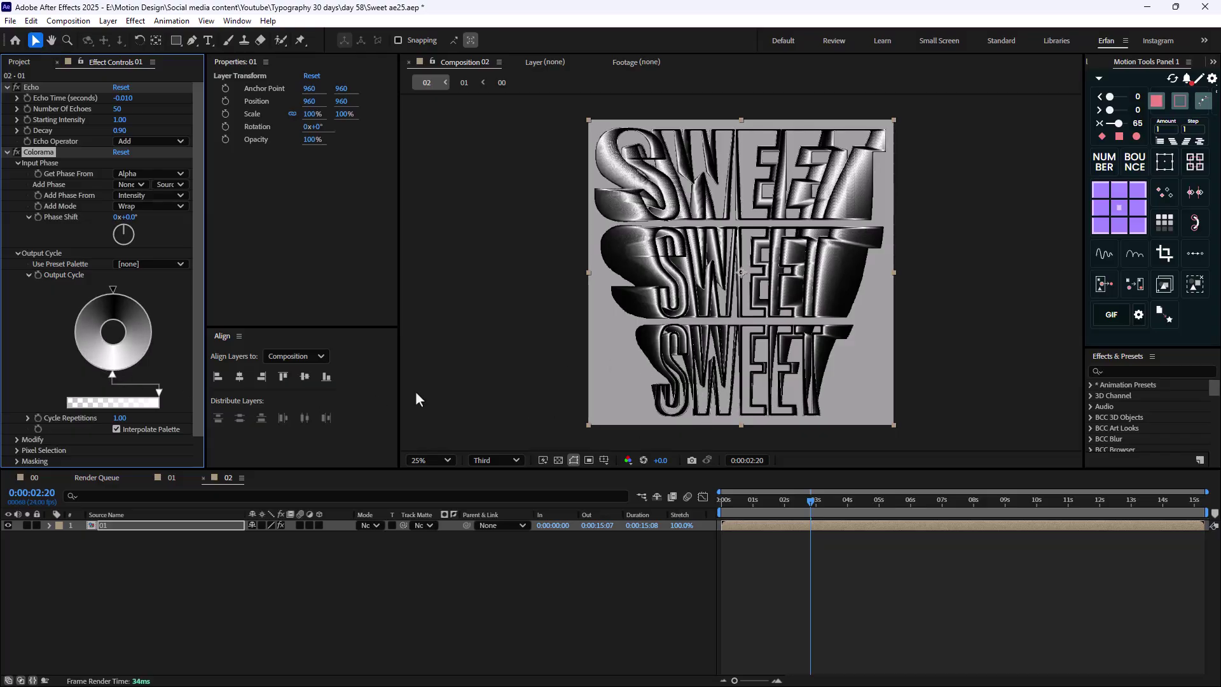
{"action": "scroll", "coordinate": [141, 356], "scroll_direction": "down", "scroll_amount": 2}
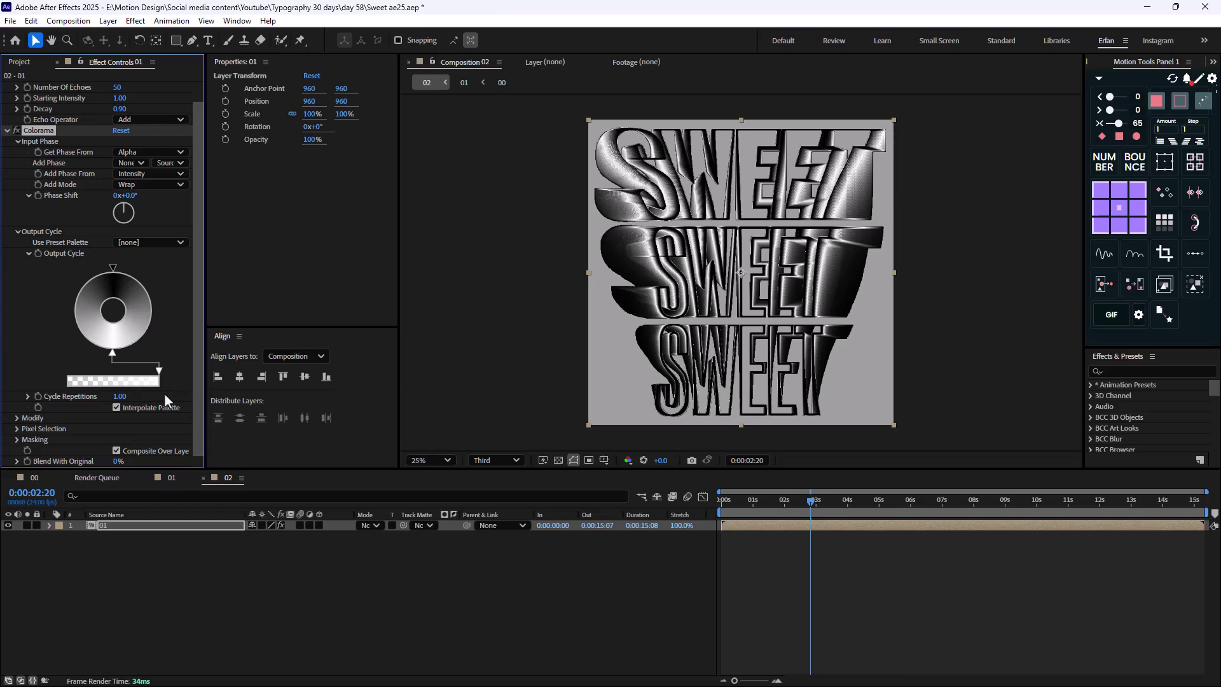
Try a Fast Box Blur on the 01 layer with blur radii of 10 and 3, and delete the effect
{"action": "key", "text": "ctrl+space"}
{"action": "type", "text": "fast"}
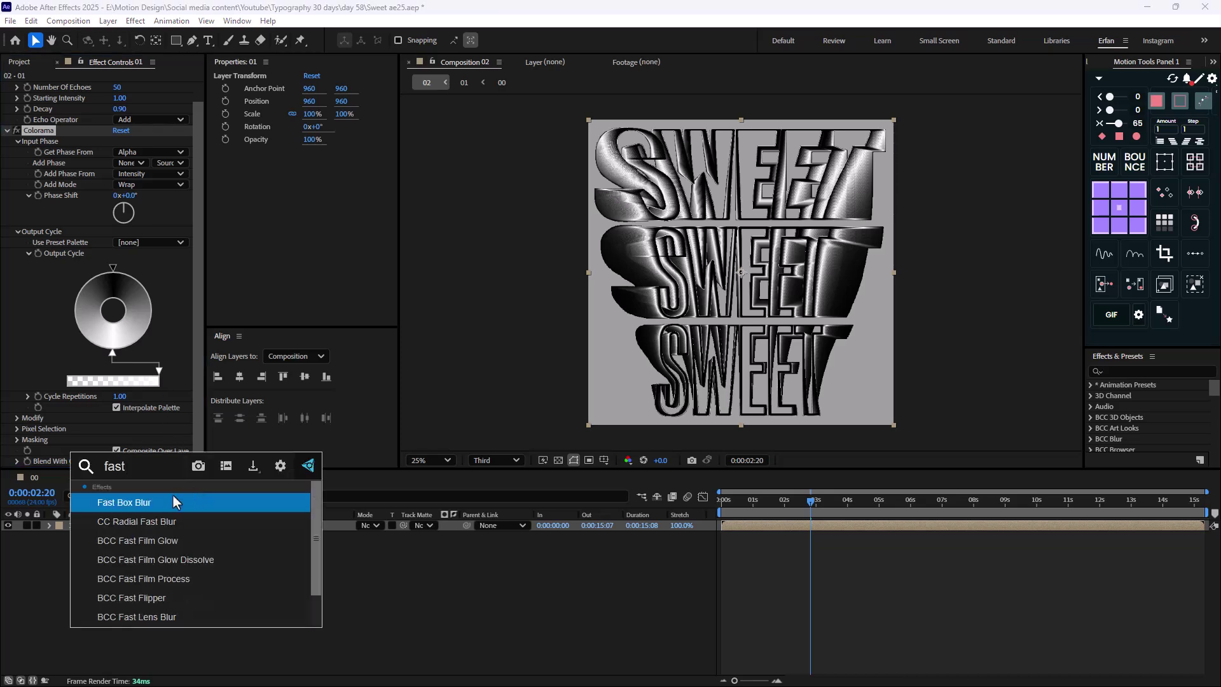
{"action": "left_click", "coordinate": [175, 496]}
{"action": "left_click", "coordinate": [118, 428]}
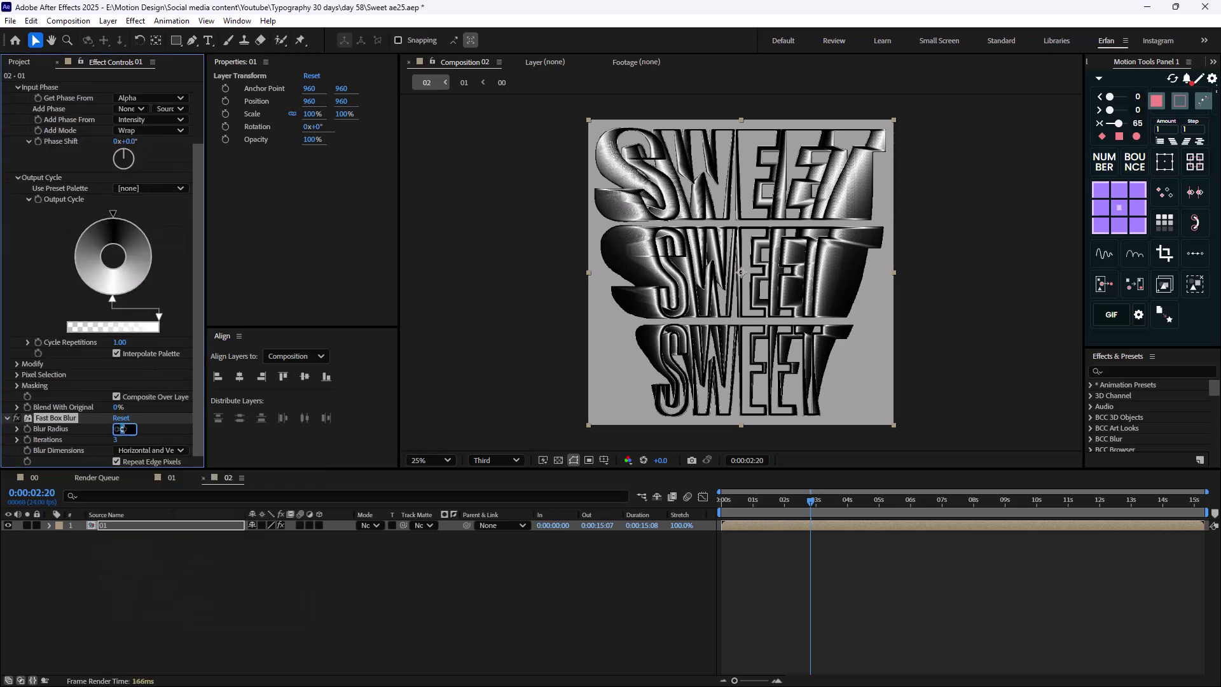
{"action": "type", "text": "10"}
{"action": "key", "text": "Return"}
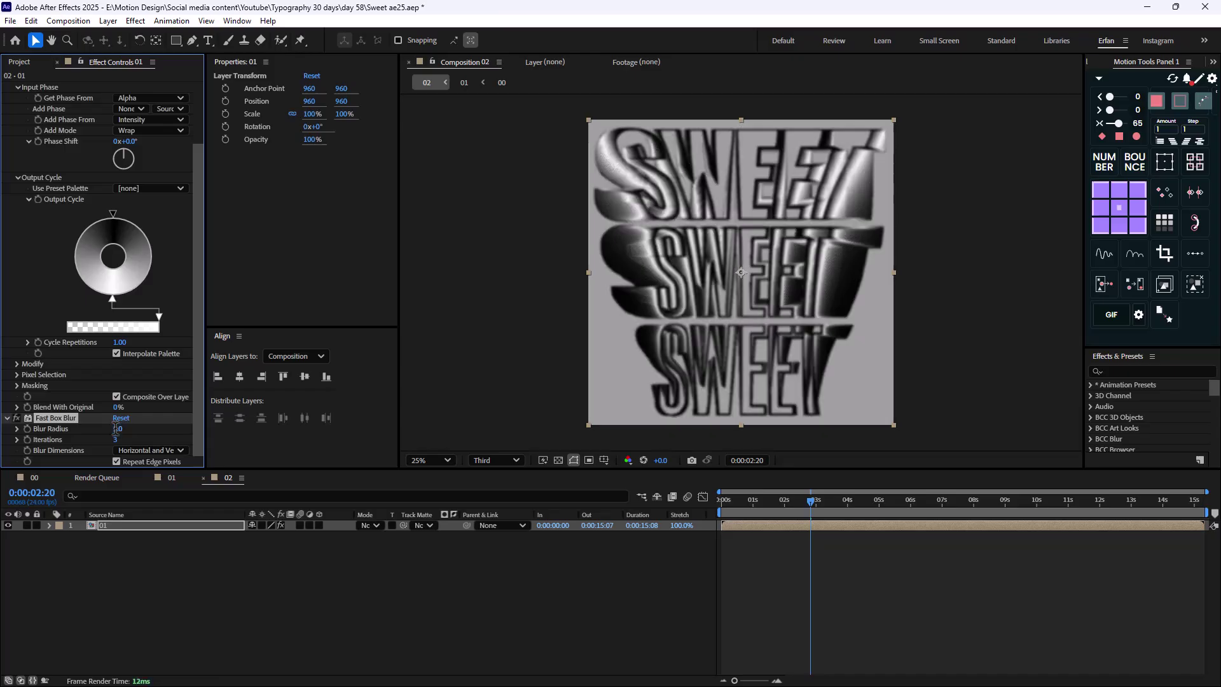
{"action": "left_click", "coordinate": [115, 428]}
{"action": "type", "text": "5"}
{"action": "key", "text": "Return"}
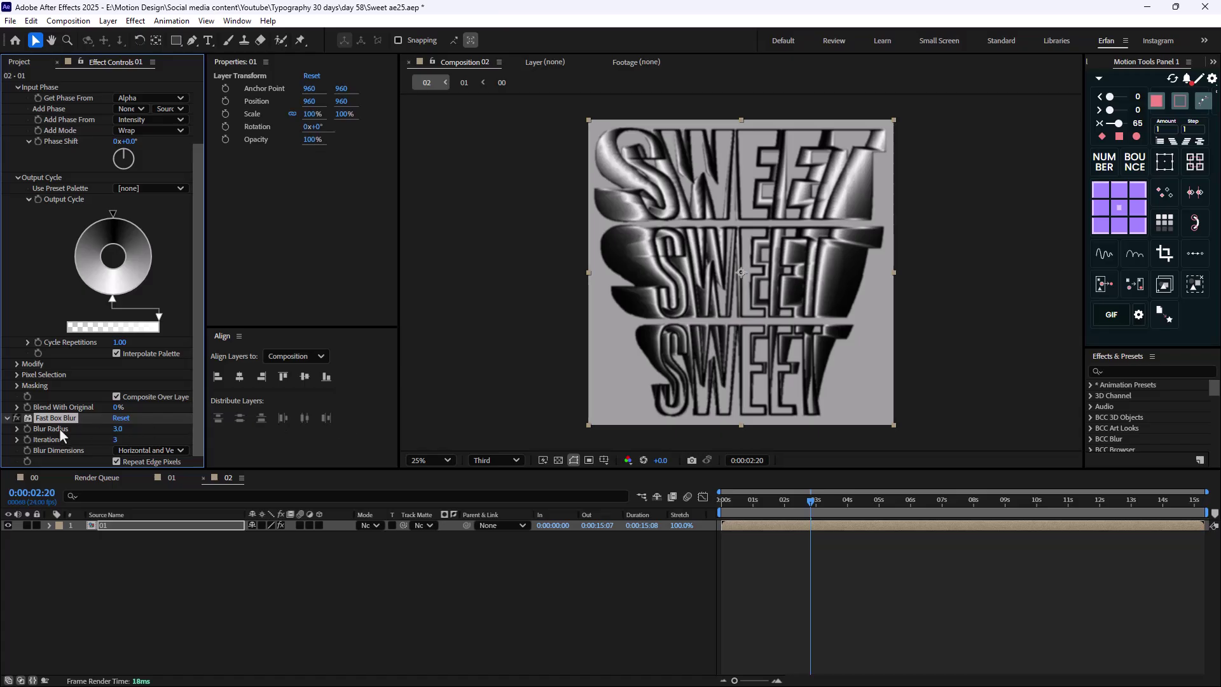
{"action": "key", "text": "Delete"}
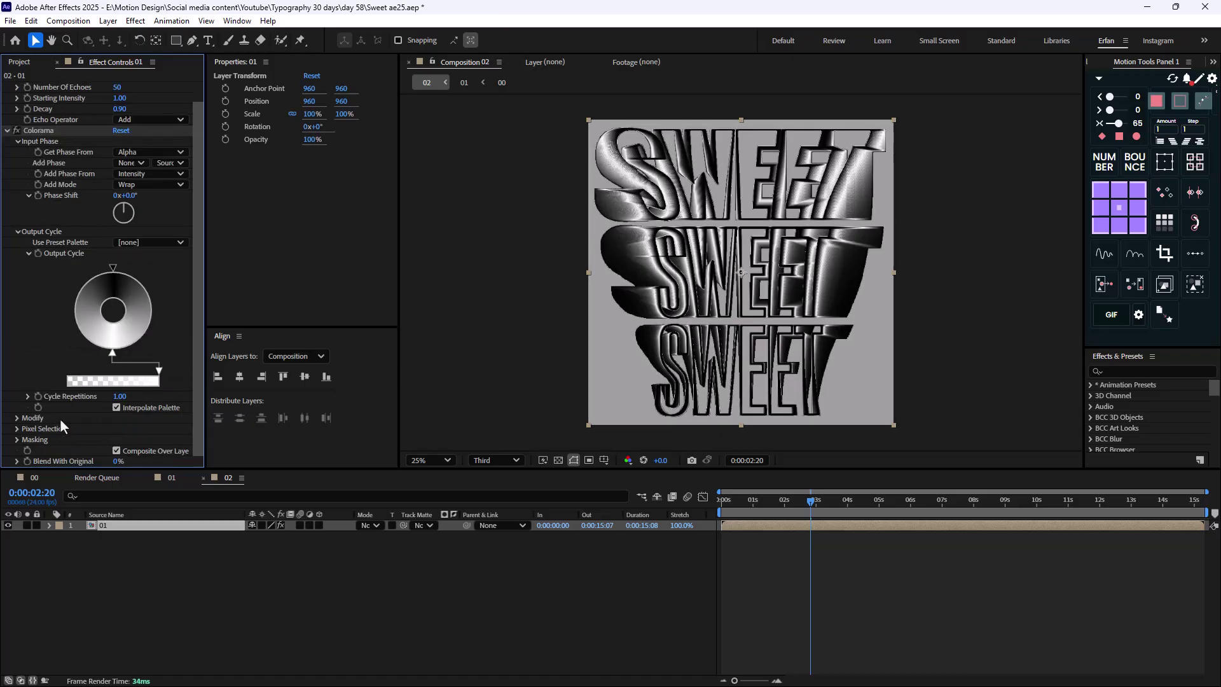
Add a full-size black solid to composition 02 and place it below the 01 layer
{"action": "left_click", "coordinate": [160, 591]}
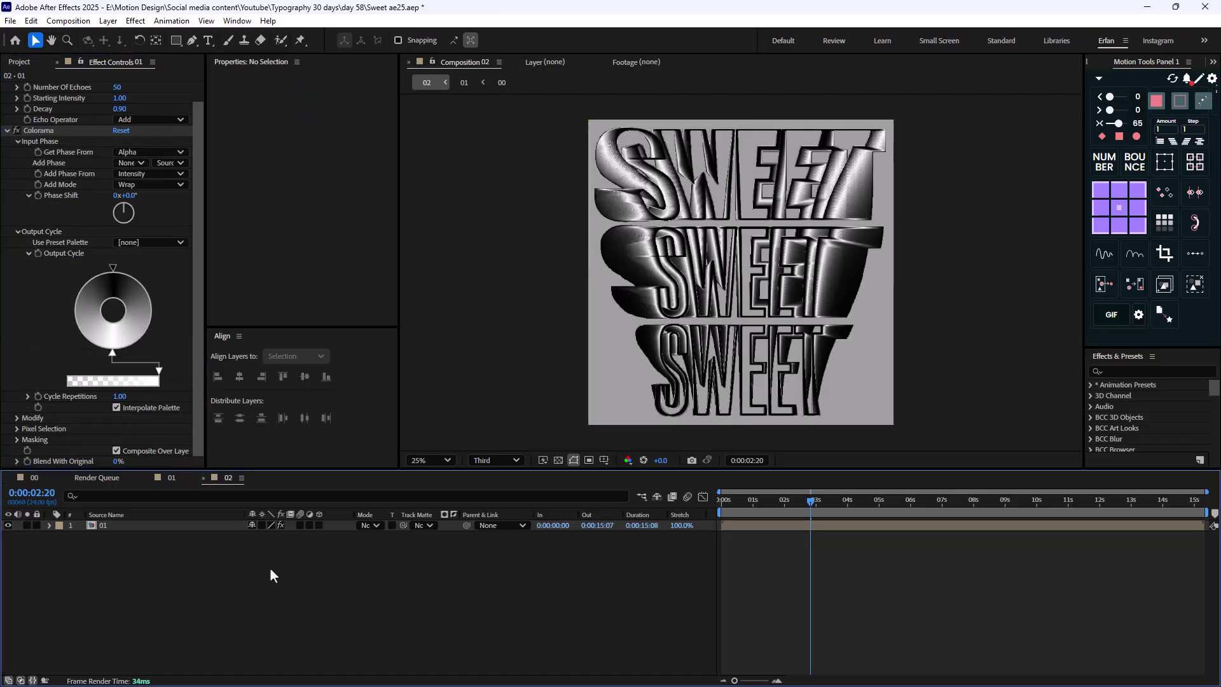
{"action": "key", "text": "ctrl+y"}
{"action": "left_click", "coordinate": [696, 469]}
{"action": "left_click_drag", "start_coordinate": [150, 528], "coordinate": [141, 552]}
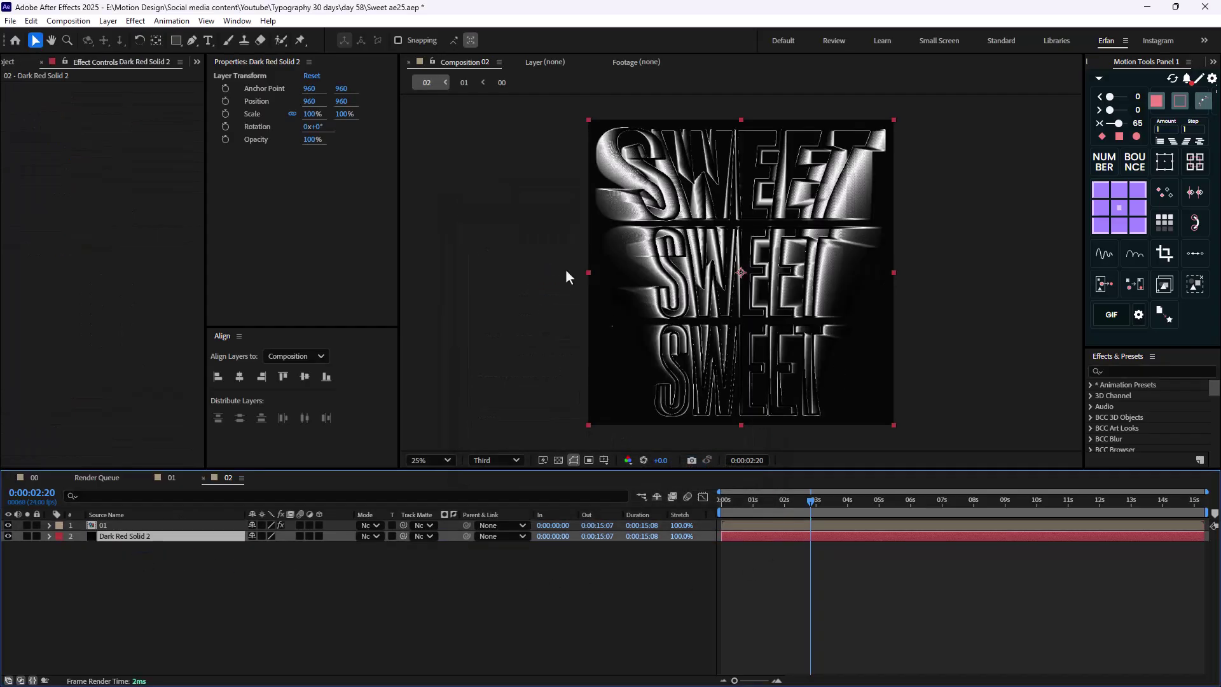
Create a new 1920 x 1920 px composition named Sweet at 24 frames per second
{"action": "left_click", "coordinate": [9, 62]}
{"action": "right_click", "coordinate": [40, 300]}
{"action": "left_click", "coordinate": [152, 309]}
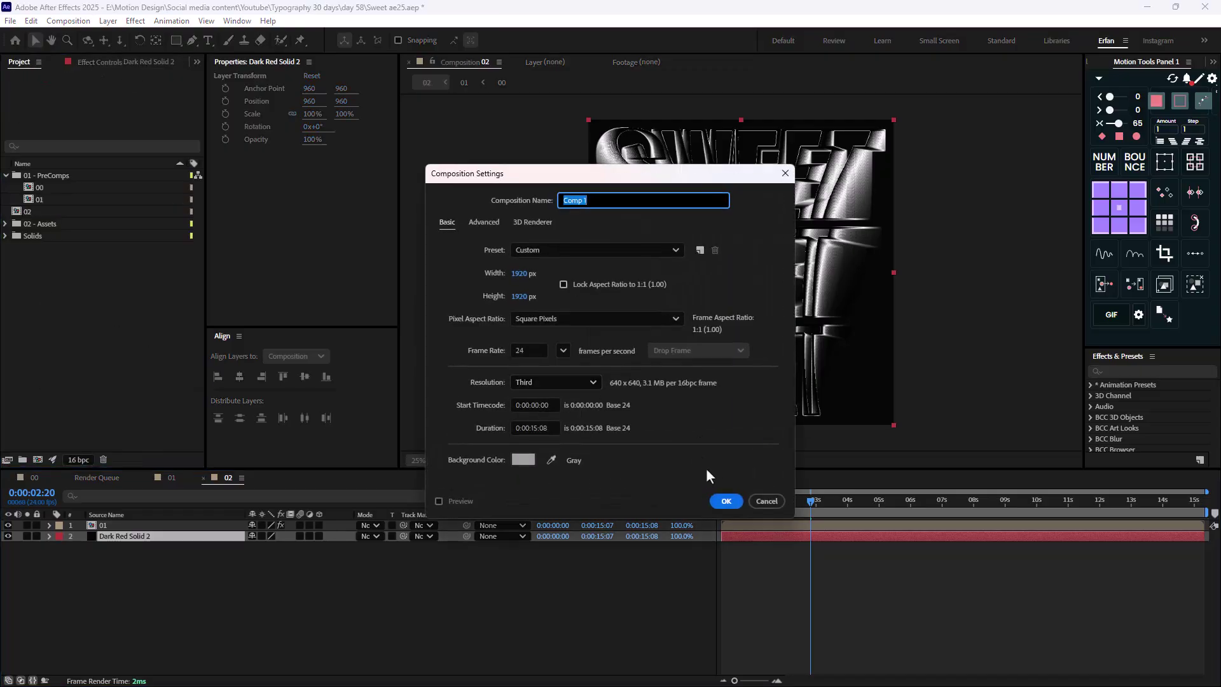
{"action": "type", "text": "Sweet"}
{"action": "key", "text": "Return"}
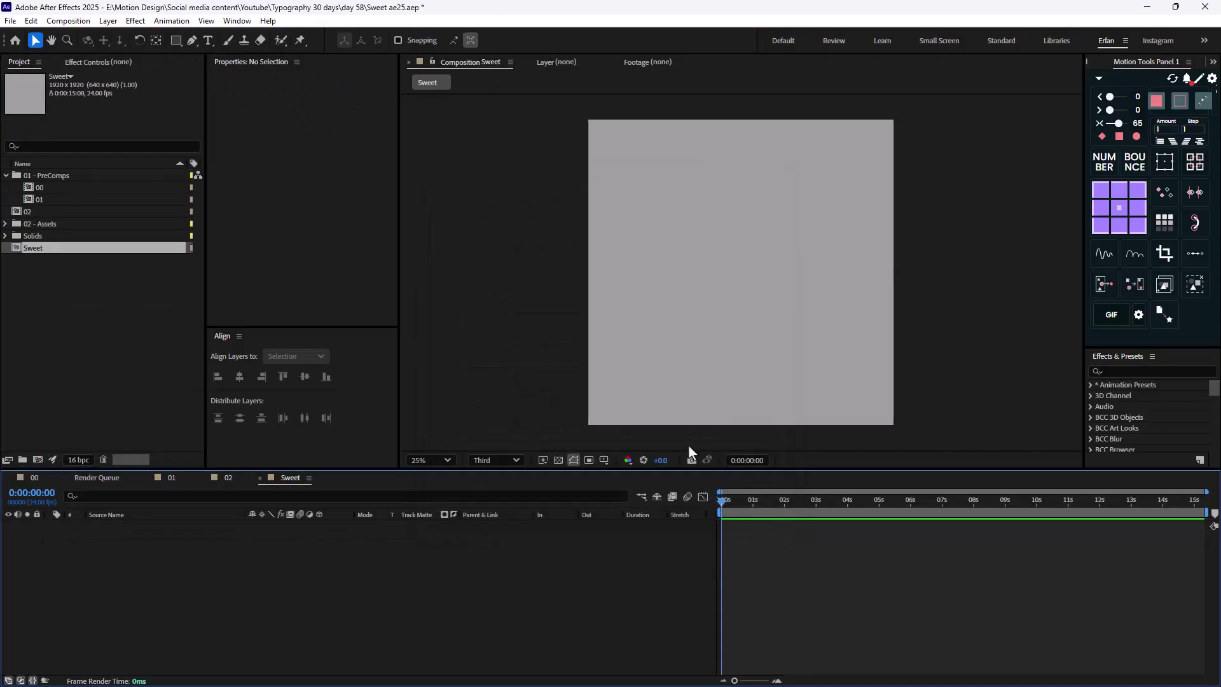
Place composition 02 in the Sweet composition as its only layer
{"action": "left_click_drag", "start_coordinate": [39, 199], "coordinate": [746, 277]}
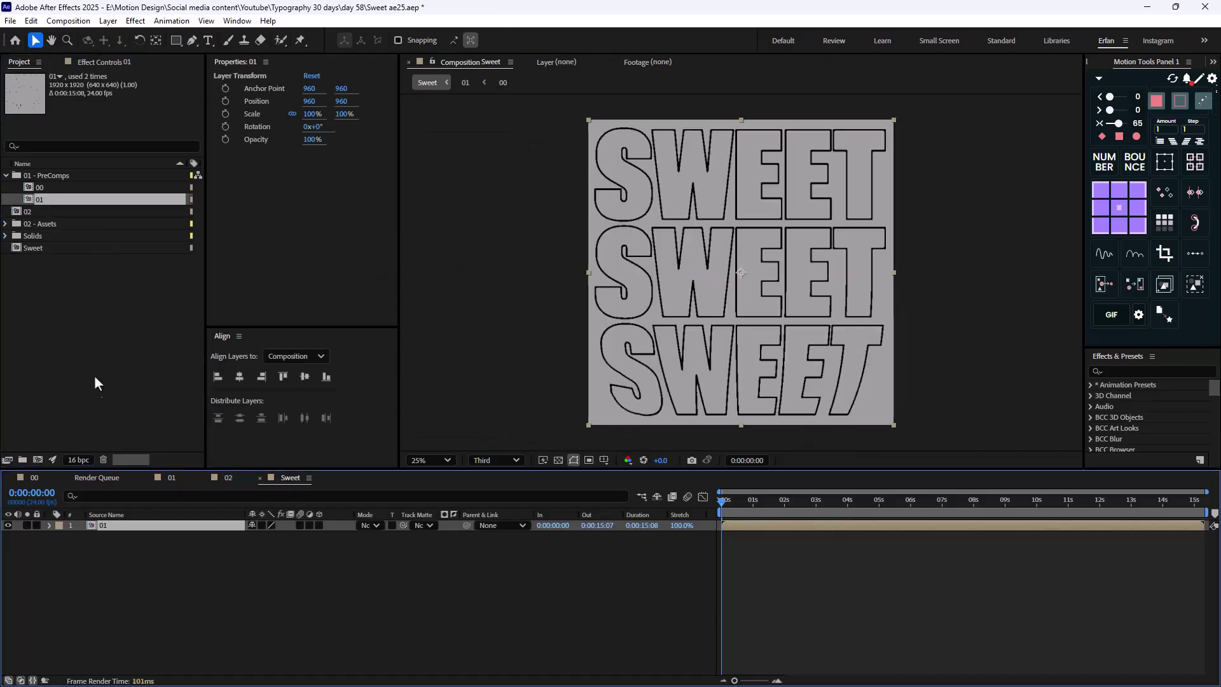
{"action": "key", "text": "ctrl+z"}
{"action": "left_click_drag", "start_coordinate": [28, 212], "coordinate": [742, 276]}
{"action": "left_click", "coordinate": [231, 628]}
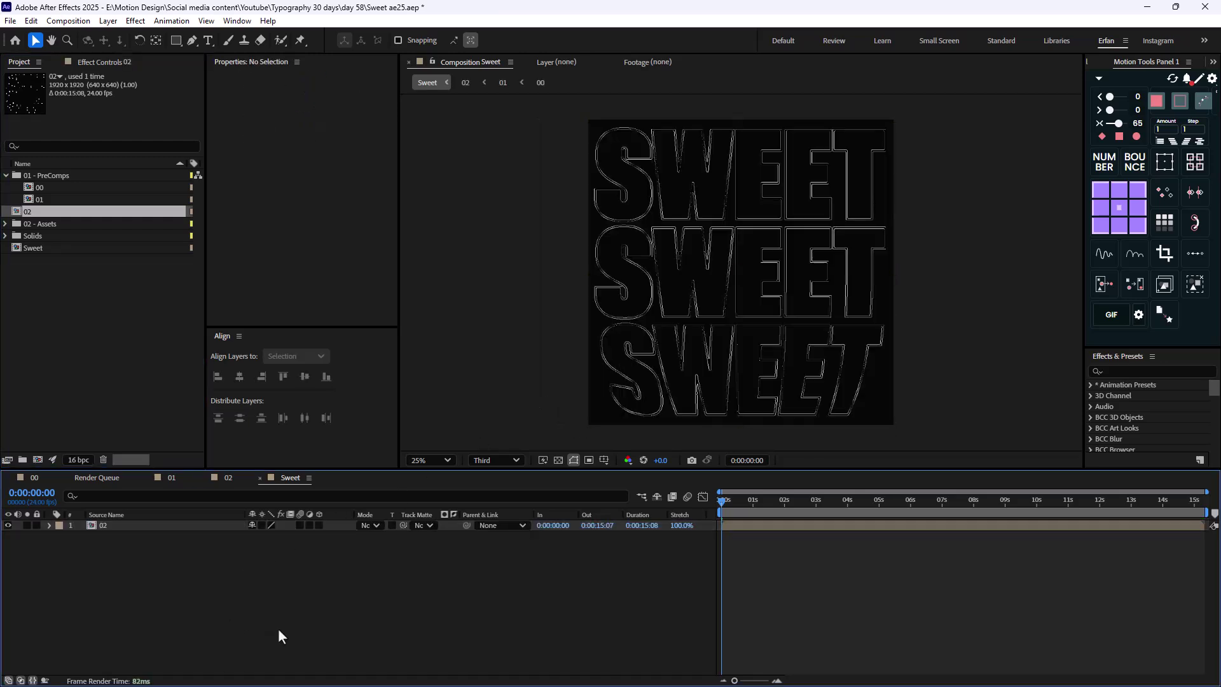
Add a Shift Channels effect to the 02 layer in the Sweet composition
{"action": "left_click", "coordinate": [116, 525]}
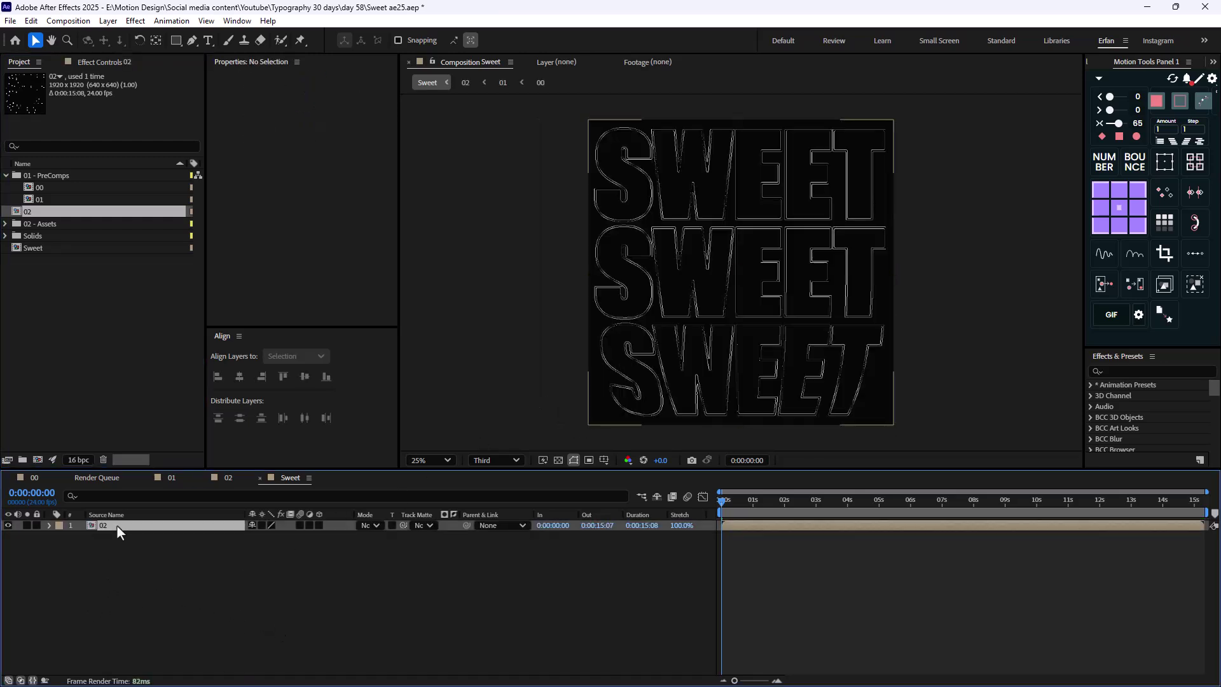
{"action": "left_click", "coordinate": [167, 574]}
{"action": "left_click", "coordinate": [120, 529]}
{"action": "key", "text": "ctrl+space"}
{"action": "type", "text": "shif"}
{"action": "key", "text": "Return"}
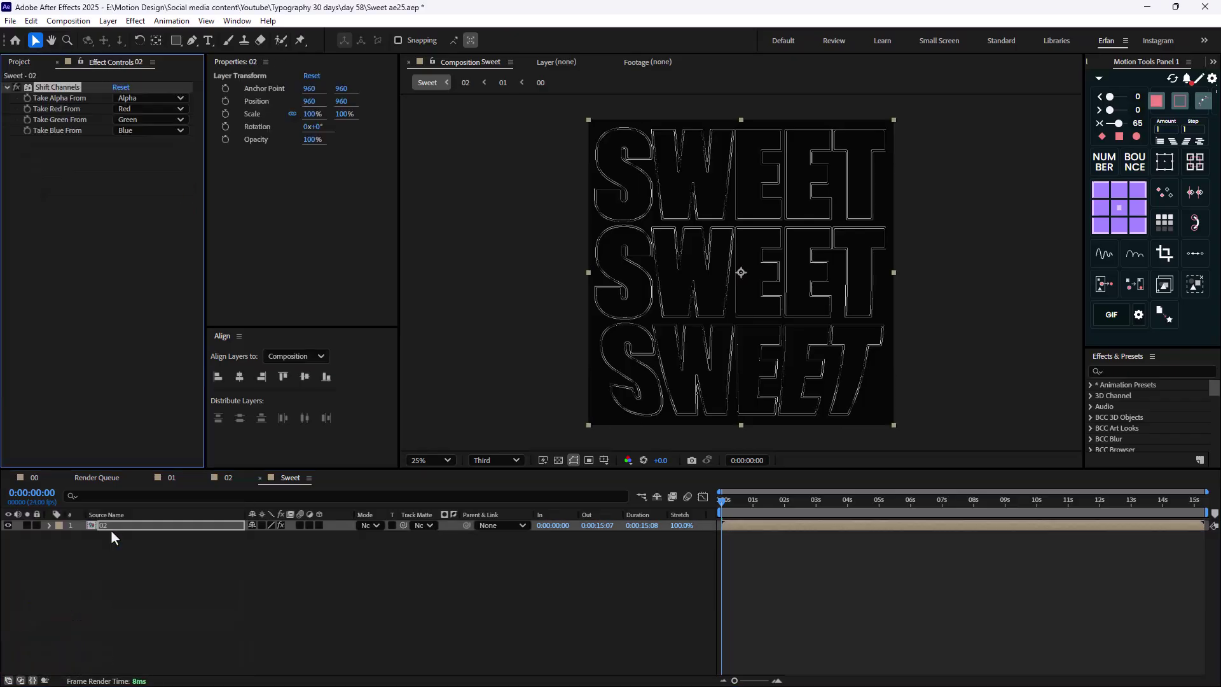
{"action": "left_click", "coordinate": [136, 108]}
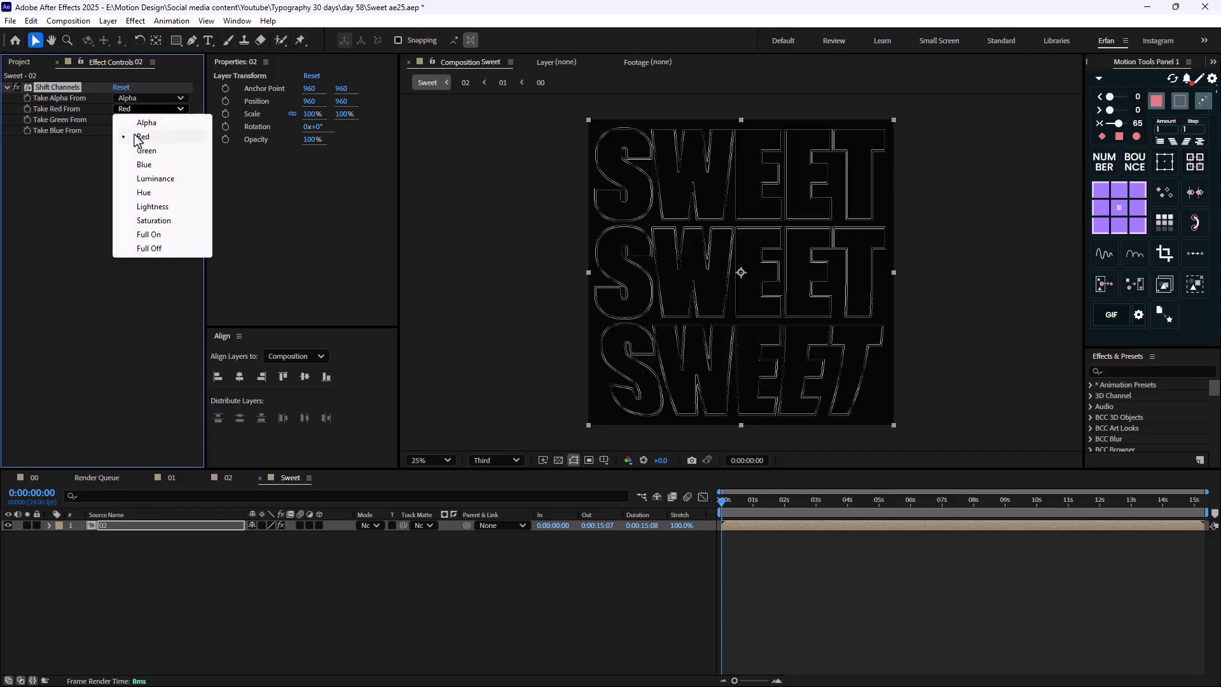
{"action": "left_click", "coordinate": [135, 99]}
{"action": "left_click", "coordinate": [134, 99]}
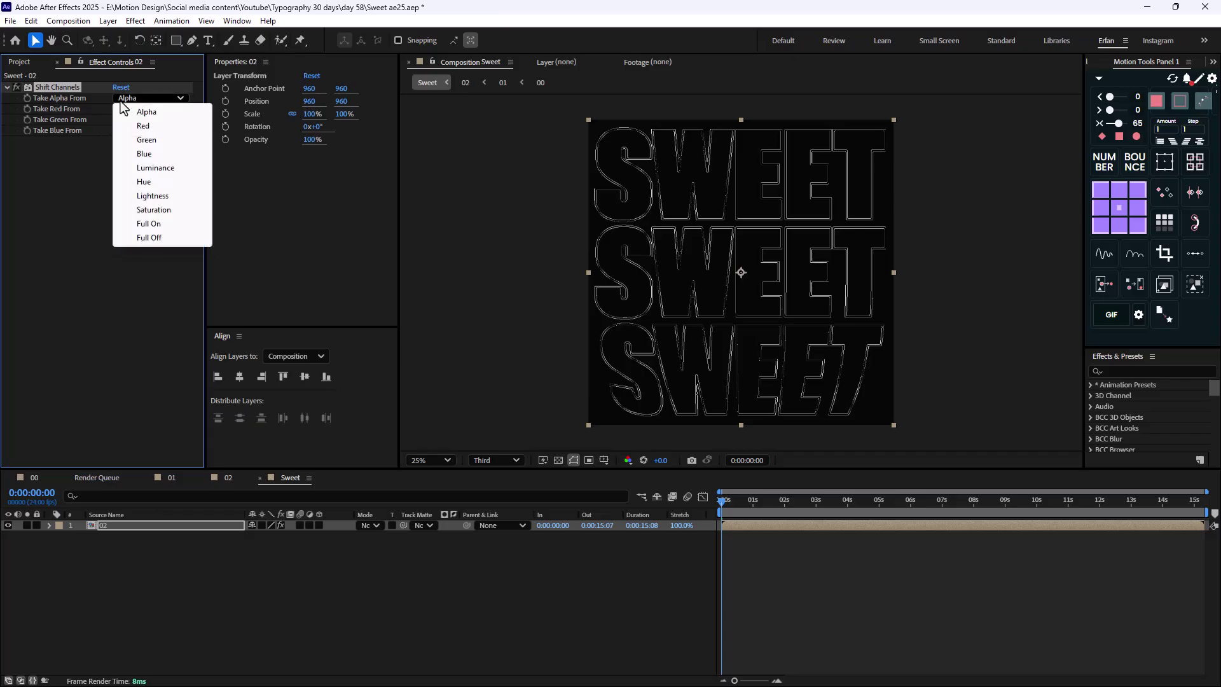
{"action": "left_click", "coordinate": [98, 107]}
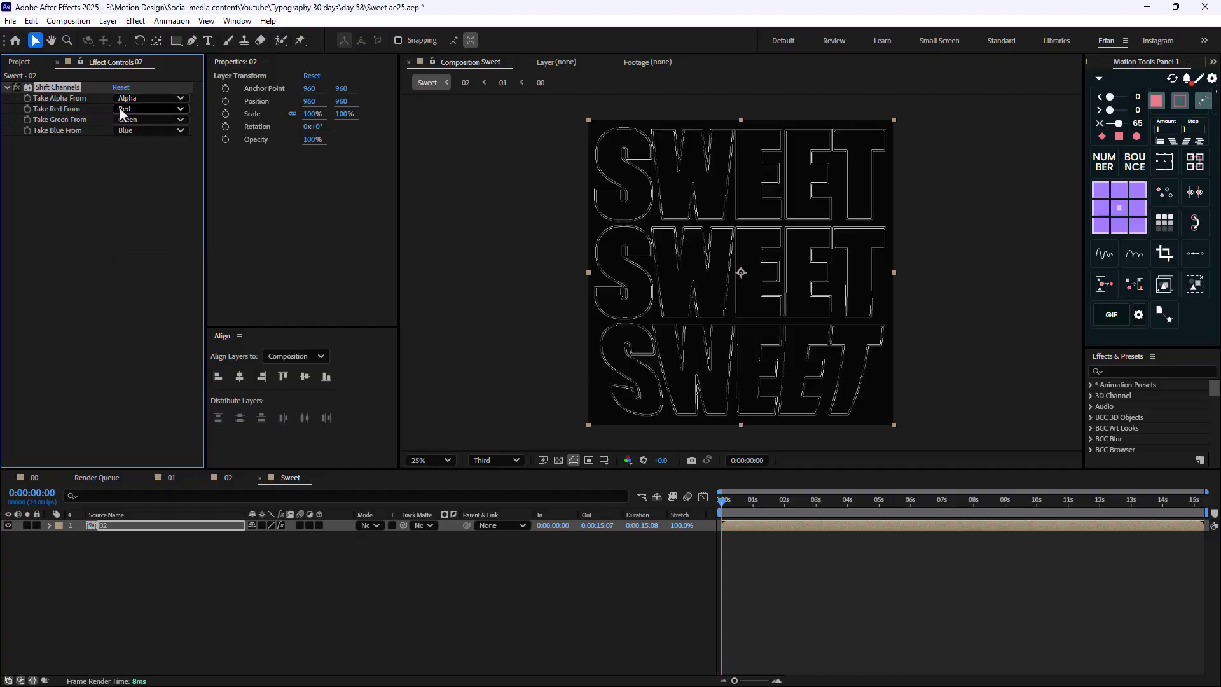
{"action": "left_click", "coordinate": [117, 107]}
{"action": "left_click", "coordinate": [83, 119]}
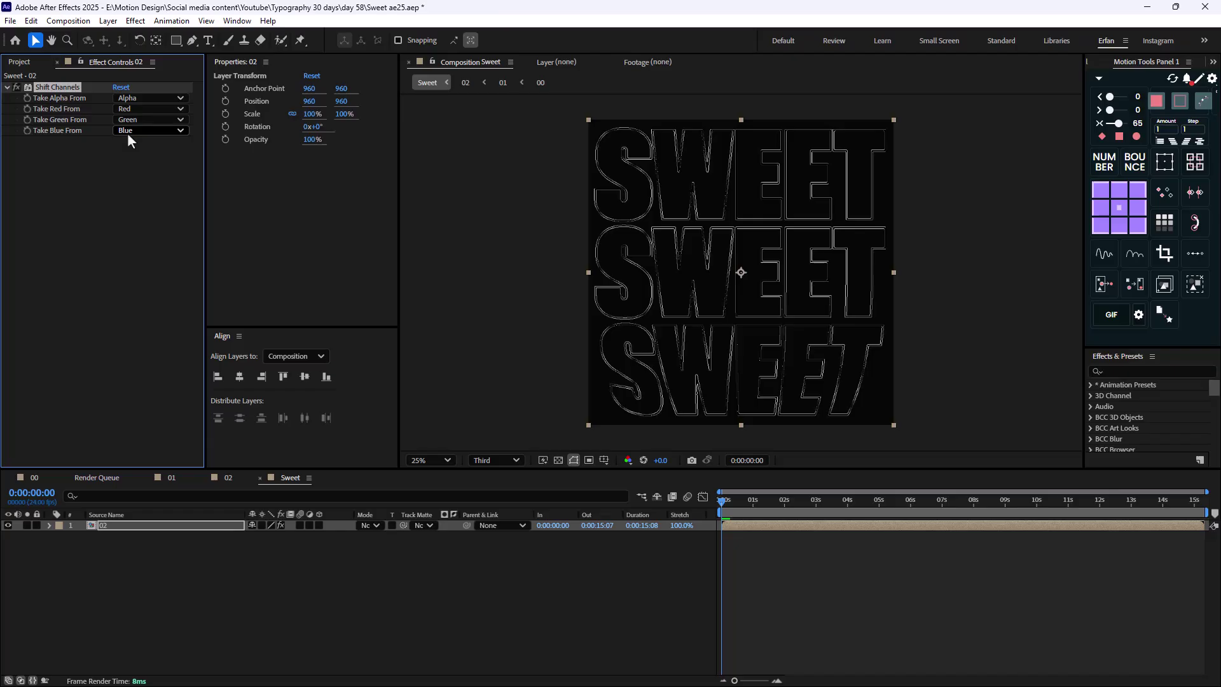
Set Take Green From and Take Red From to Full Off in the 02 layer's Shift Channels effect
{"action": "left_click", "coordinate": [143, 121]}
{"action": "left_click", "coordinate": [151, 258]}
{"action": "left_click", "coordinate": [146, 107]}
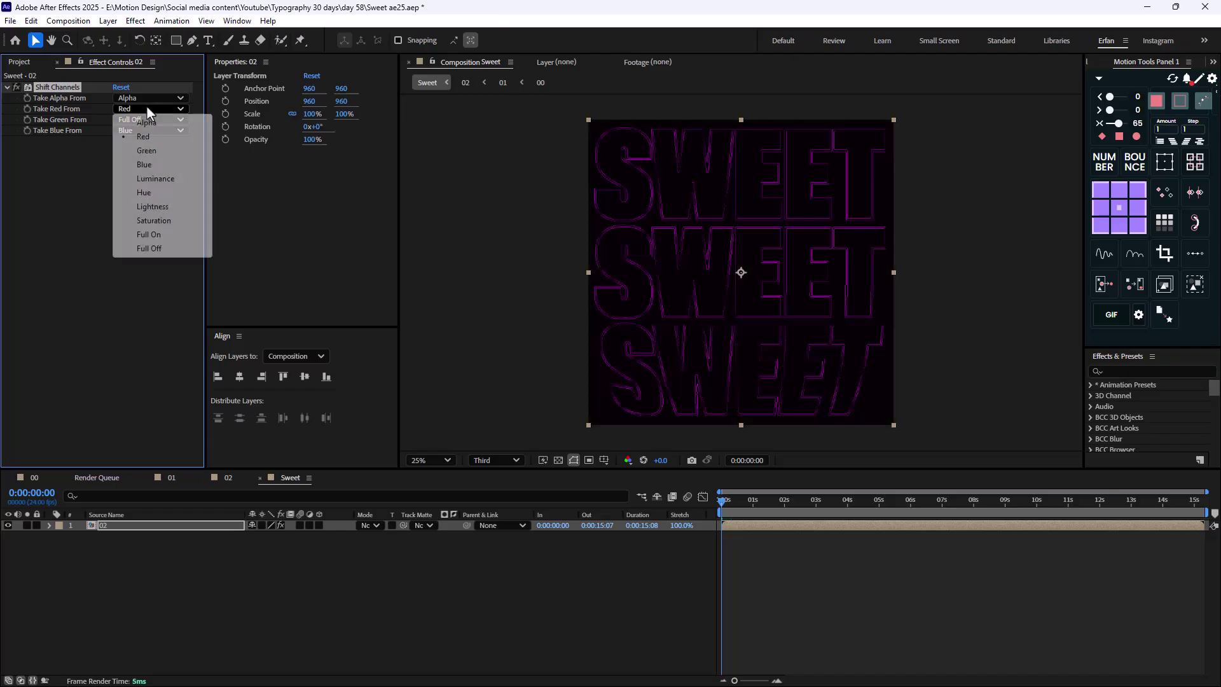
{"action": "left_click", "coordinate": [151, 248]}
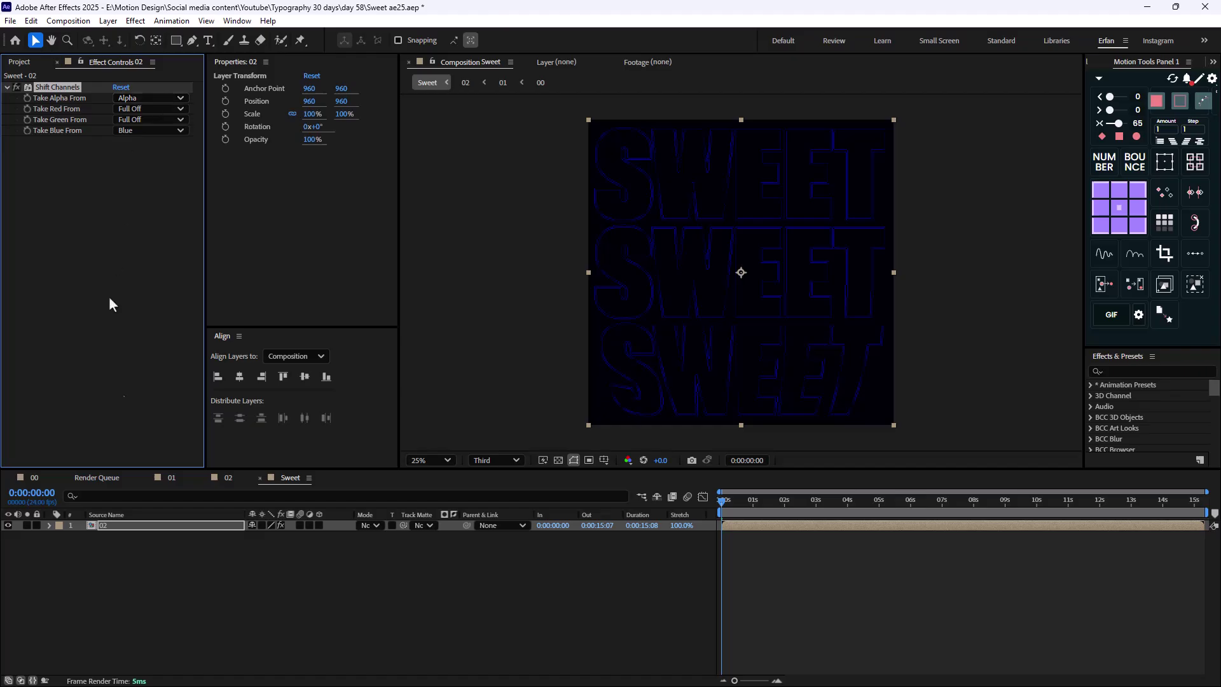
Duplicate the 02 layer in the Sweet composition and set the upper copy's blending mode to Add
{"action": "left_click", "coordinate": [109, 527]}
{"action": "key", "text": "ctrl+d"}
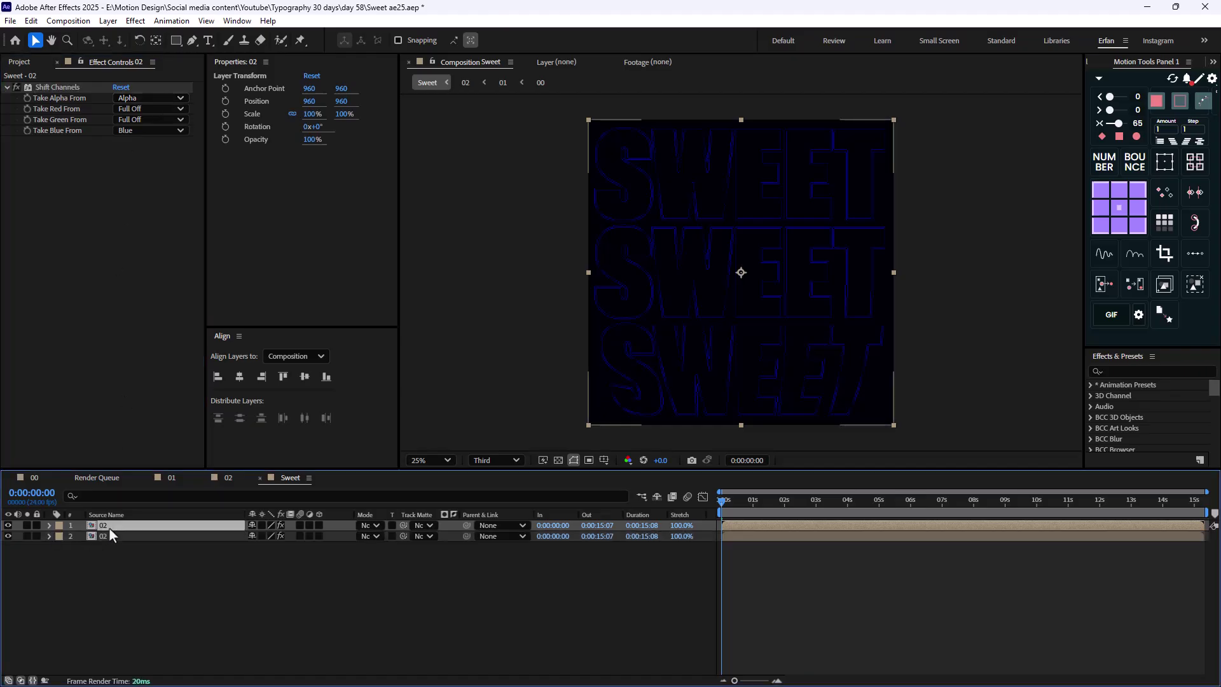
{"action": "left_click", "coordinate": [375, 528]}
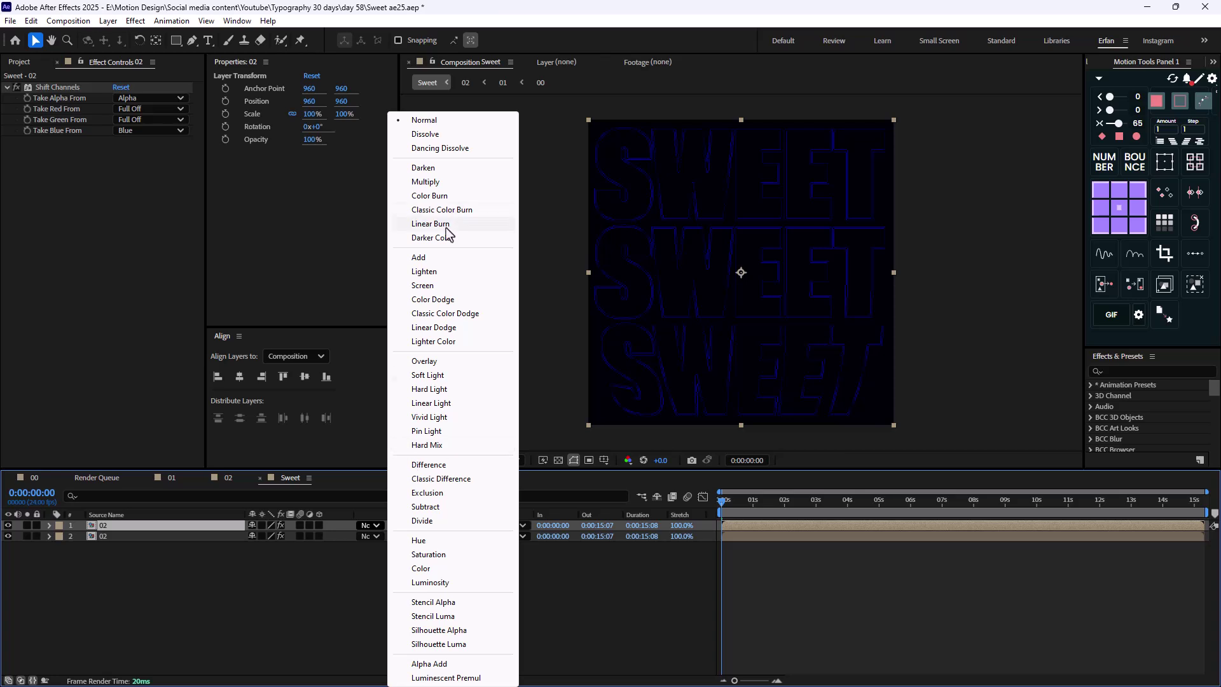
{"action": "left_click", "coordinate": [433, 258]}
In the upper copy's Shift Channels, set Take Blue From to Full Off and Take Green From to Green
{"action": "left_click", "coordinate": [142, 130]}
{"action": "left_click", "coordinate": [177, 269]}
{"action": "left_click", "coordinate": [158, 119]}
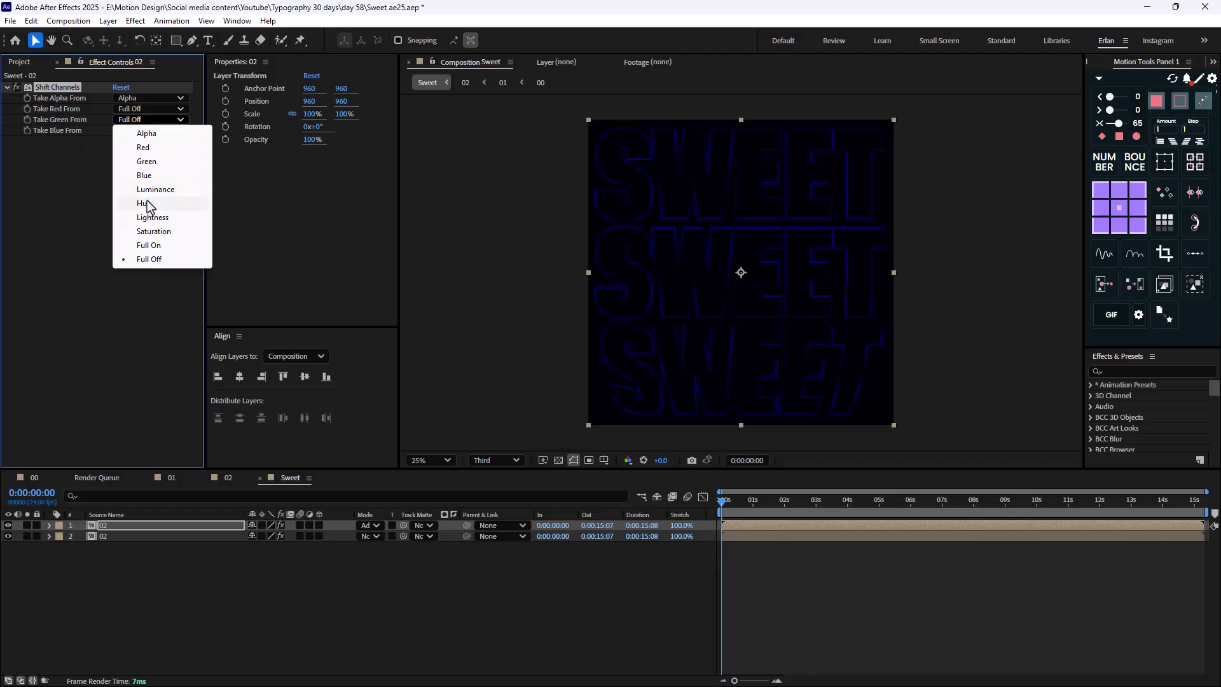
{"action": "left_click", "coordinate": [148, 162]}
Duplicate the top 02 layer and set its Shift Channels to take red from Red and green from Full Off
{"action": "left_click", "coordinate": [114, 528]}
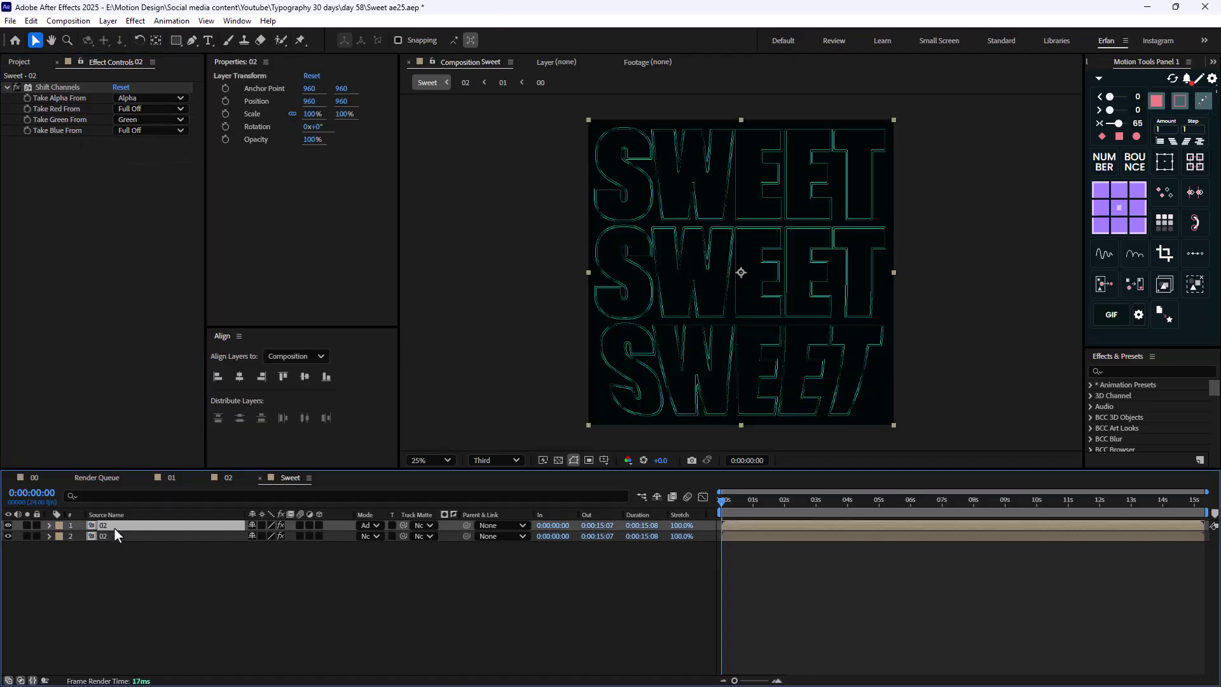
{"action": "key", "text": "ctrl+d"}
{"action": "left_click", "coordinate": [136, 107]}
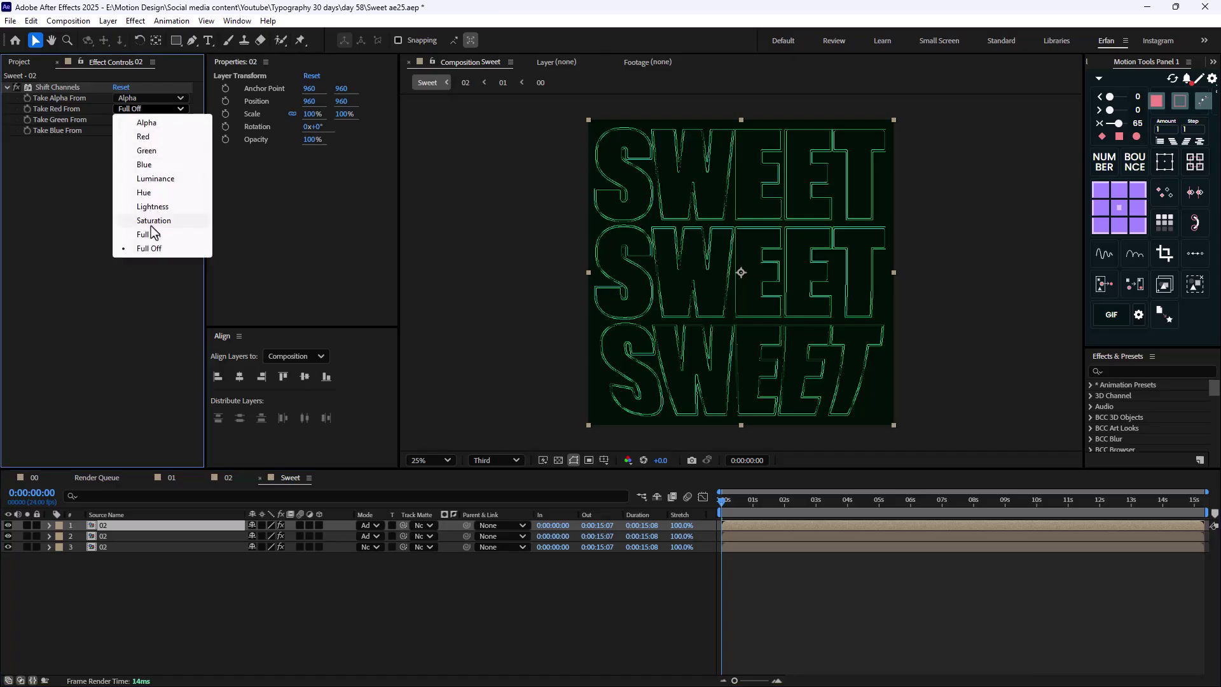
{"action": "left_click", "coordinate": [145, 137]}
{"action": "left_click", "coordinate": [148, 120]}
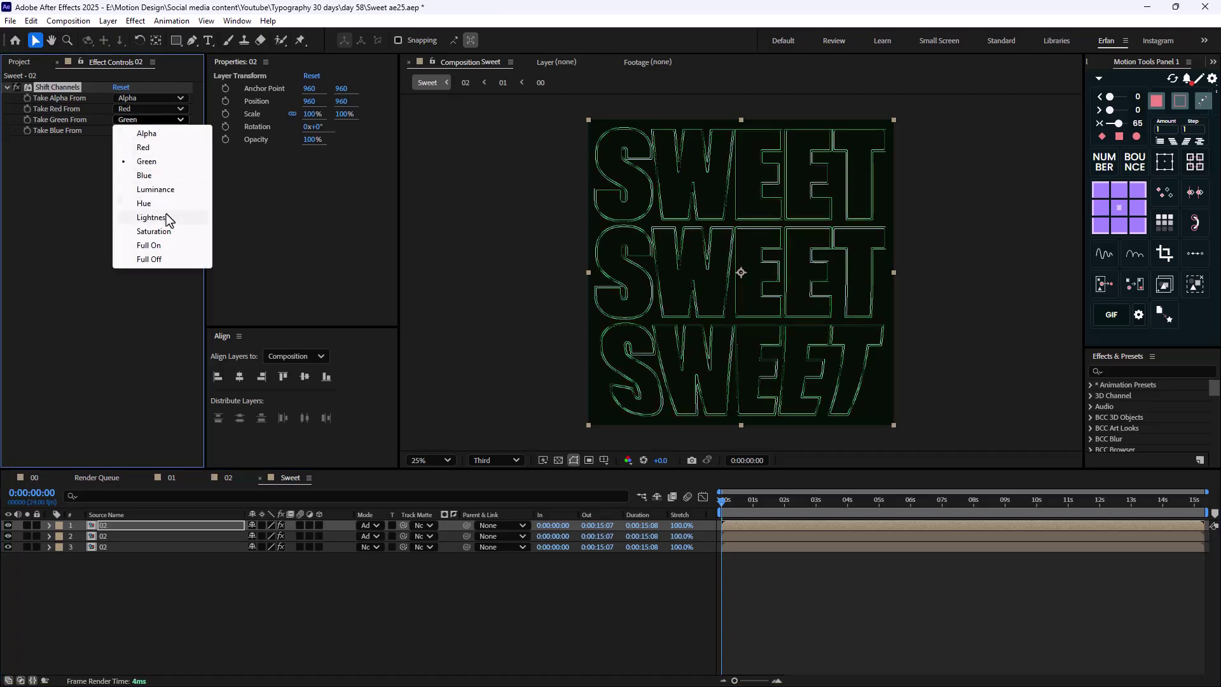
{"action": "left_click", "coordinate": [150, 259]}
Move the current time to 0:00:02:05 to check the frame and save the project
{"action": "left_click_drag", "start_coordinate": [723, 508], "coordinate": [791, 505]}
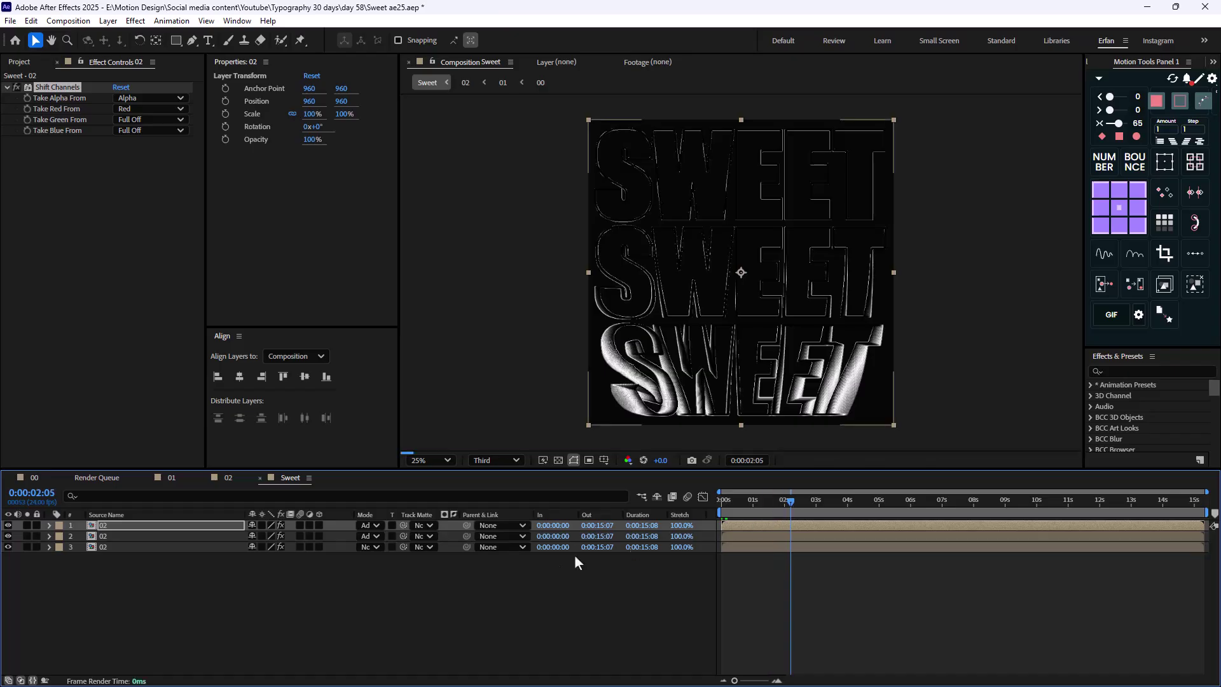
{"action": "left_click", "coordinate": [474, 555]}
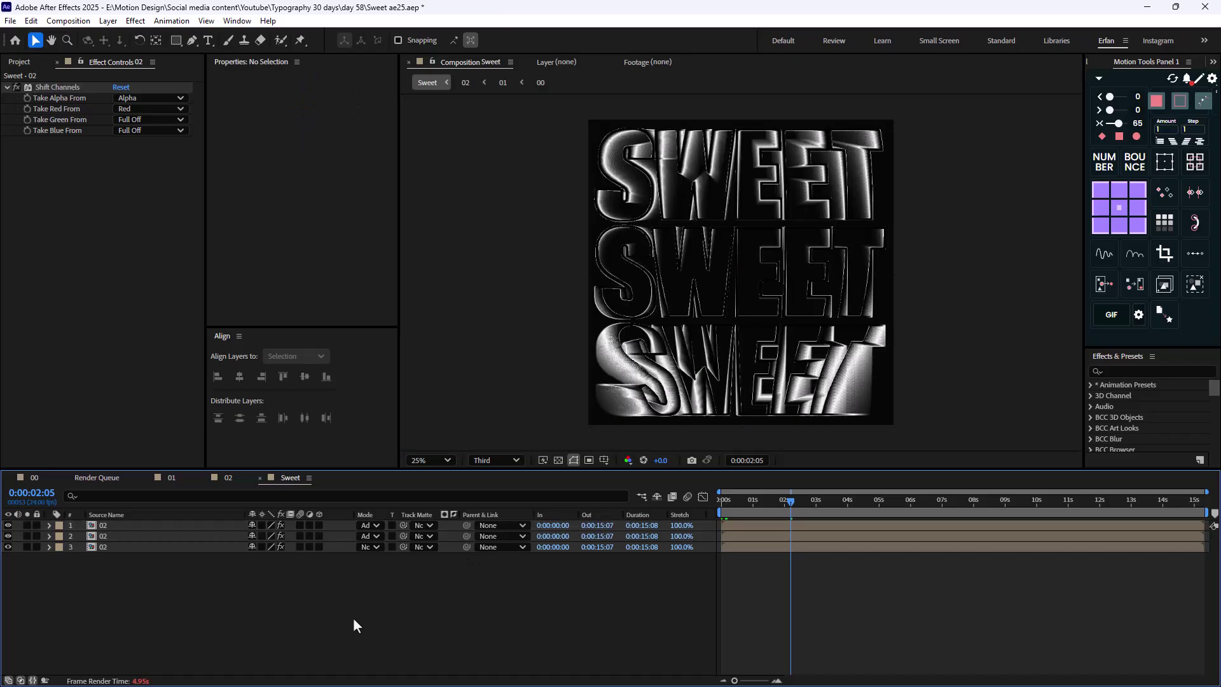
{"action": "key", "text": "ctrl+s"}
Open the recent reference project Sweet ae25.aep from Px Project files v04 and dismiss the missing-file warning
{"action": "left_click", "coordinate": [10, 21]}
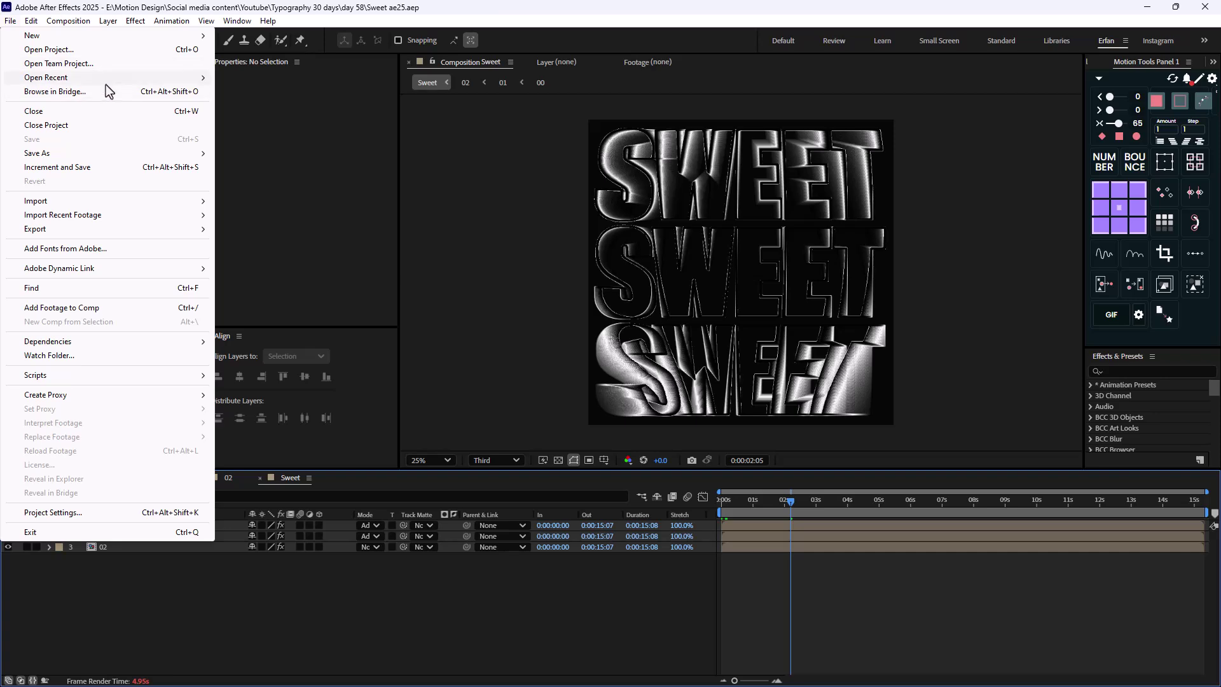
{"action": "mouse_move", "coordinate": [106, 84]}
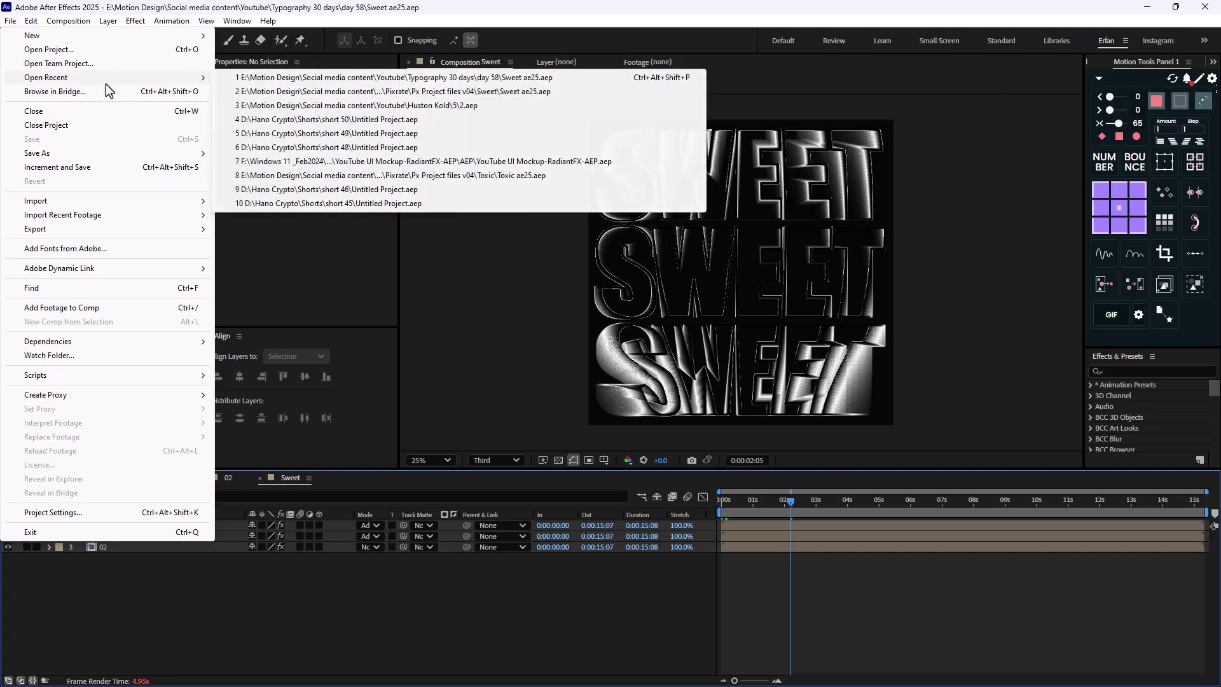
{"action": "left_click", "coordinate": [339, 92]}
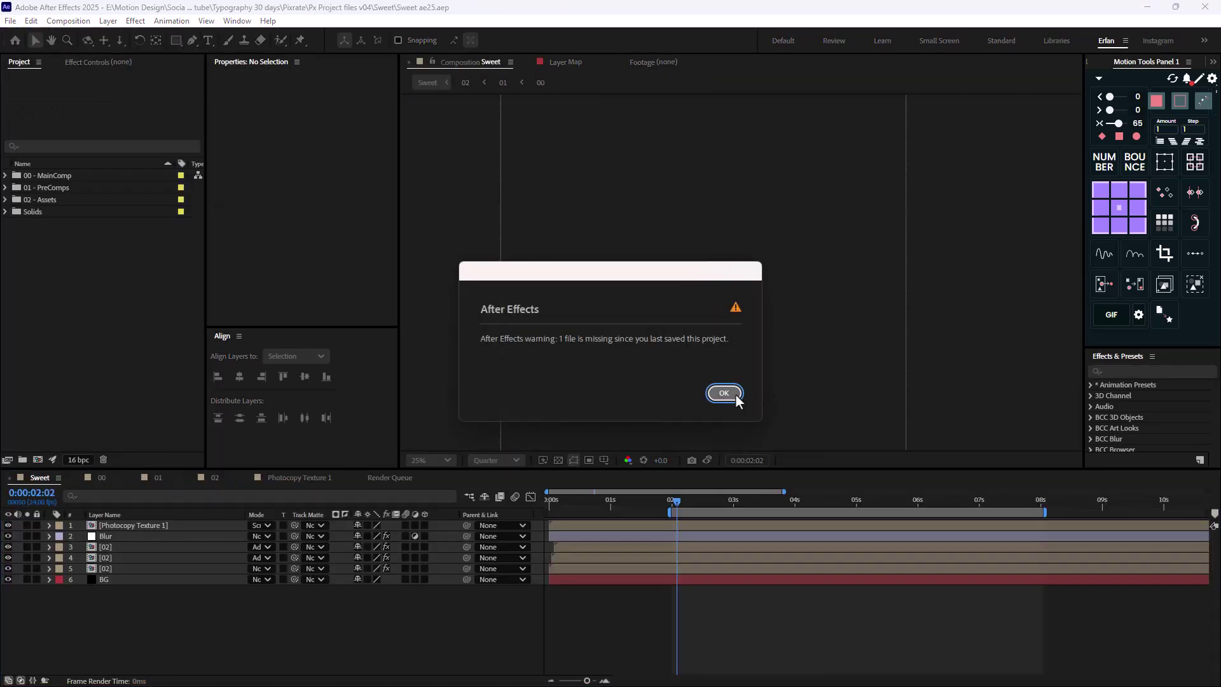
{"action": "left_click", "coordinate": [735, 395]}
Inspect the reference project's nested 02 and 01 compositions and the Shift Channels settings on the uppermost 02 layer in Sweet
{"action": "double_click", "coordinate": [116, 548]}
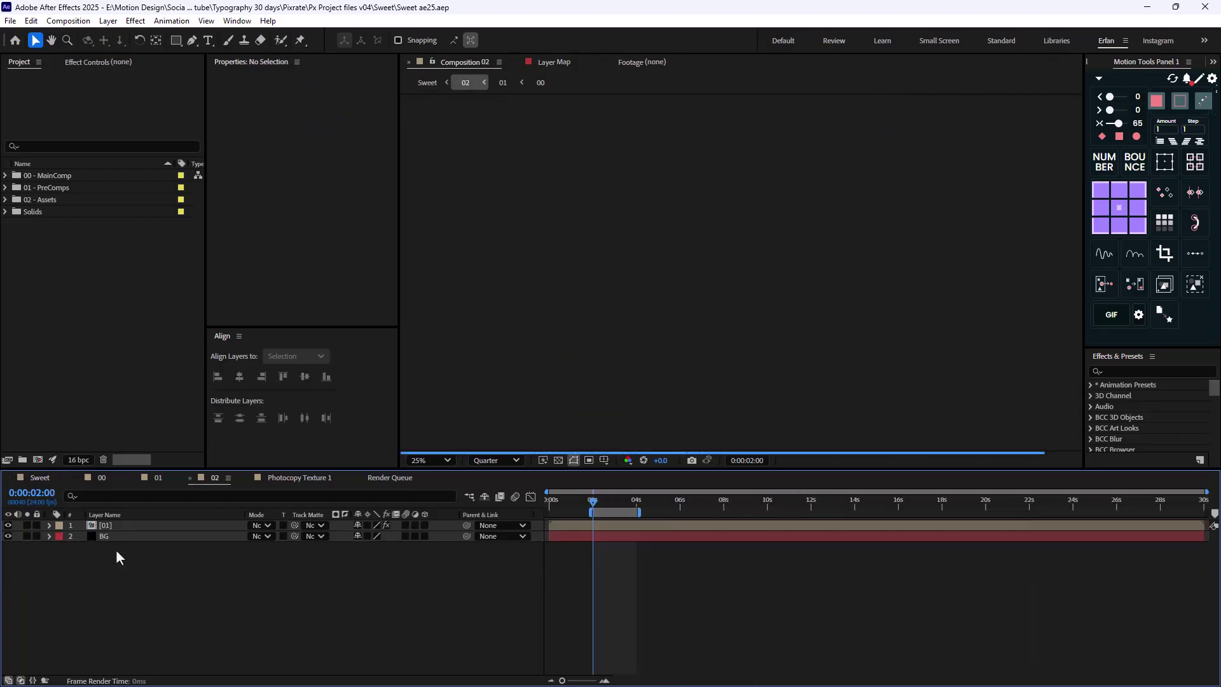
{"action": "left_click", "coordinate": [118, 526]}
{"action": "double_click", "coordinate": [118, 525]}
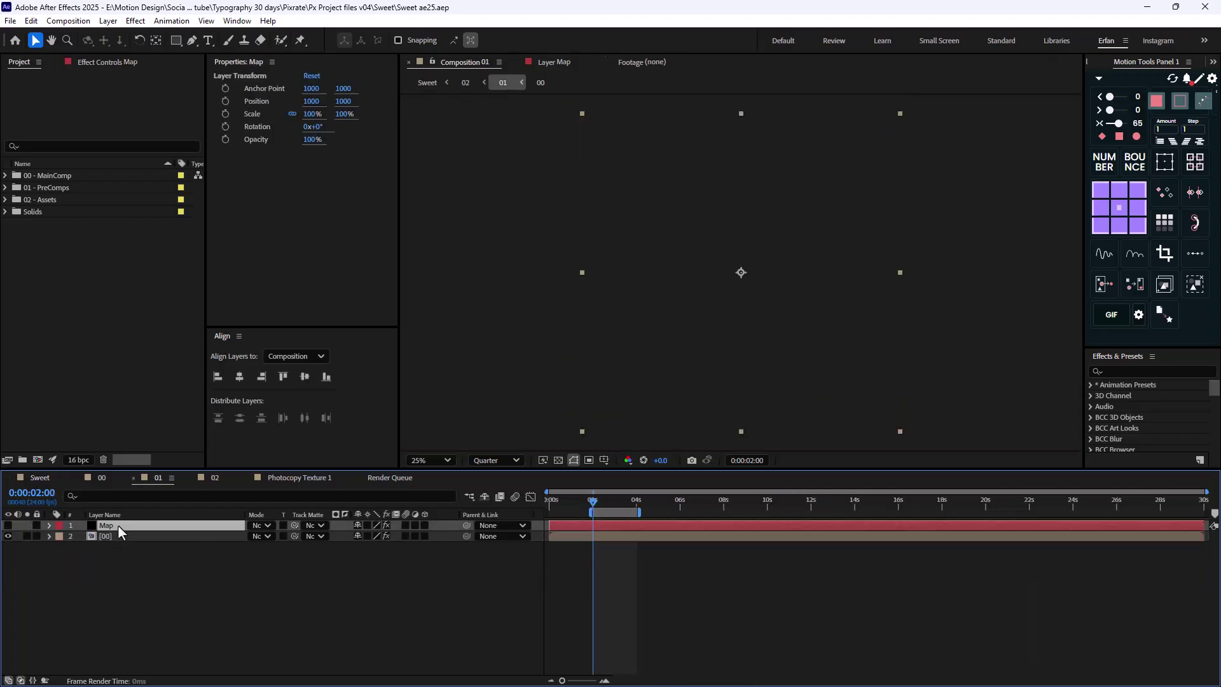
{"action": "left_click", "coordinate": [204, 474]}
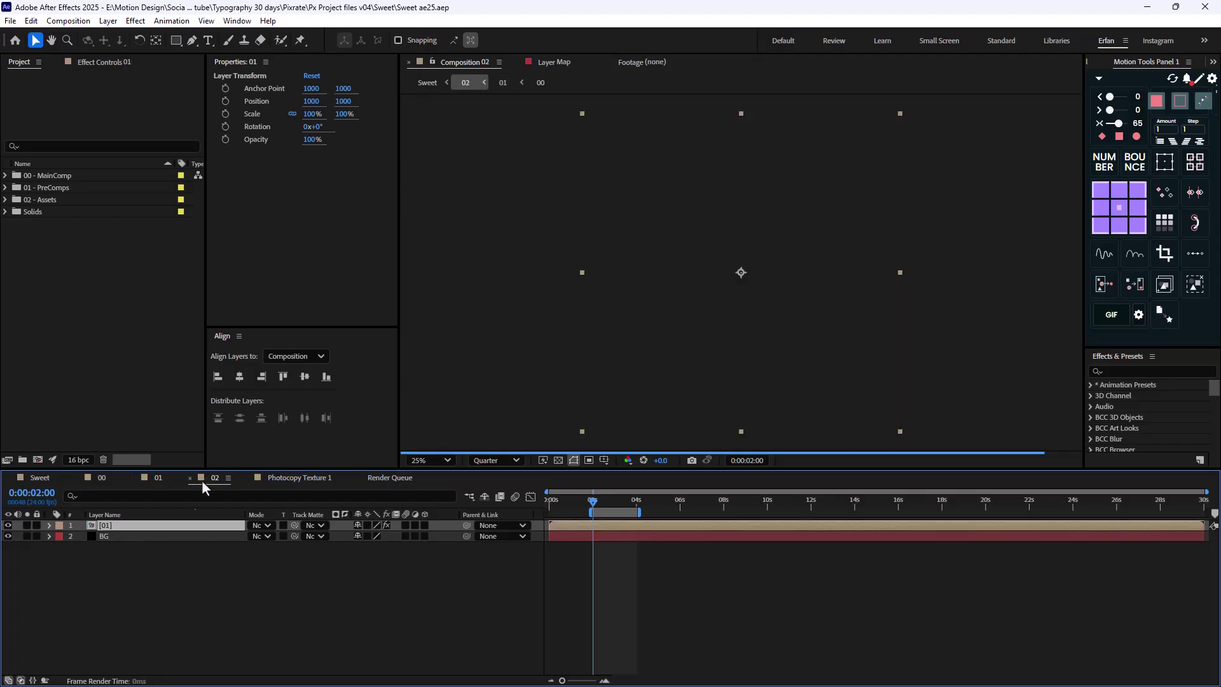
{"action": "left_click", "coordinate": [55, 482]}
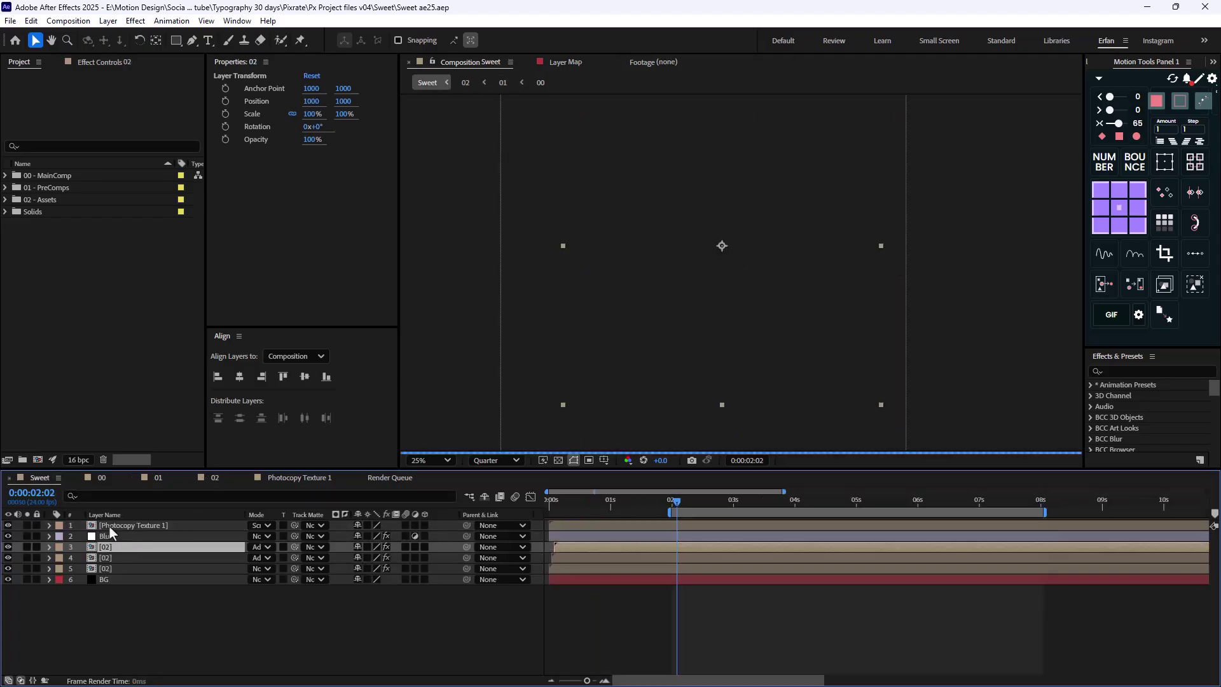
{"action": "left_click", "coordinate": [112, 61]}
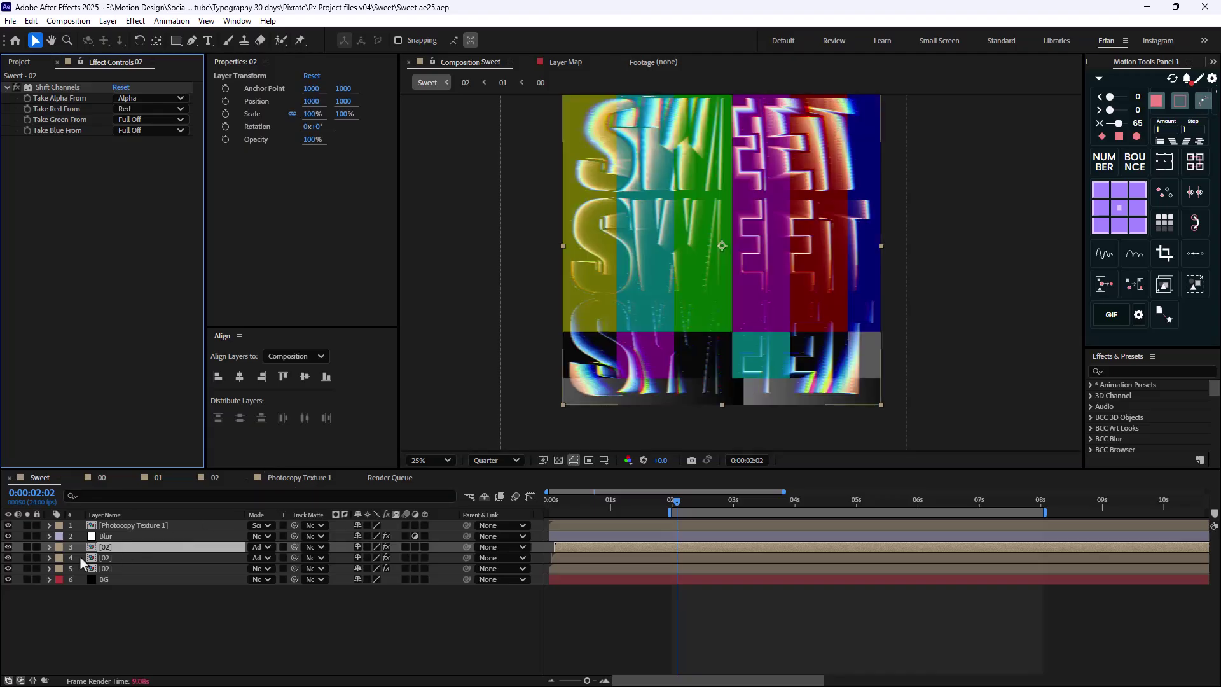
Hide the Photocopy Texture 1 layer and the upper two 02 layers to examine the lowest 02 layer's channel at 0:00:02:00
{"action": "left_click", "coordinate": [8, 526]}
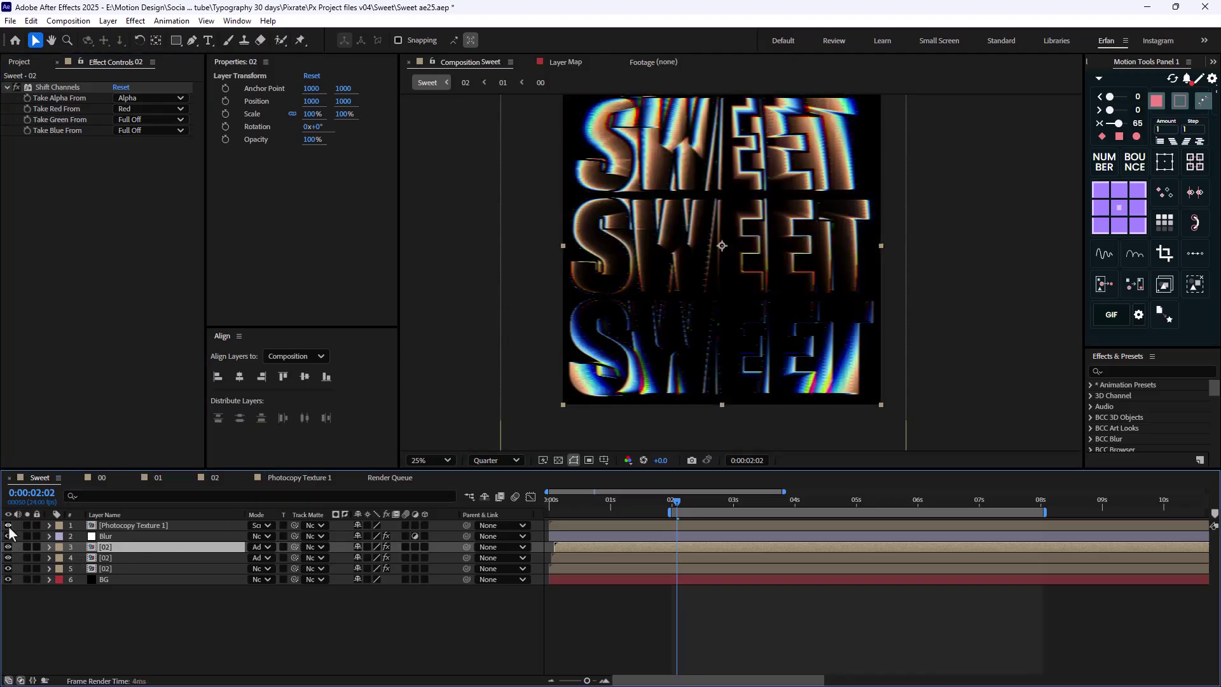
{"action": "left_click", "coordinate": [8, 525]}
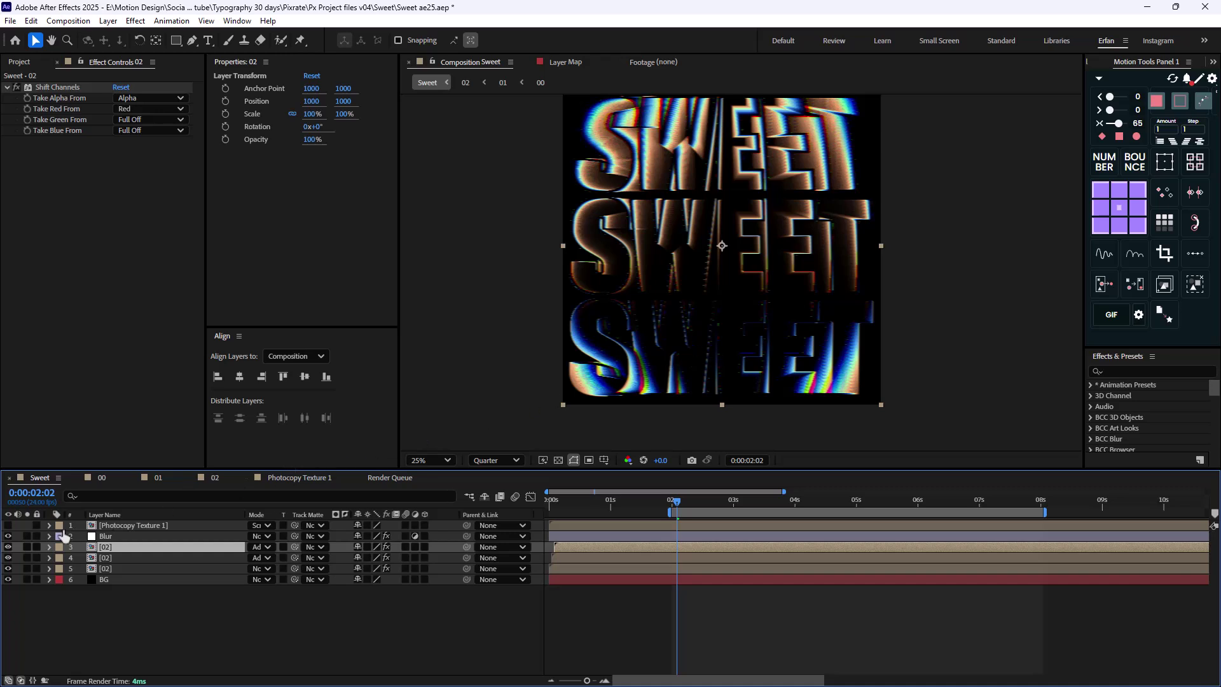
{"action": "left_click", "coordinate": [9, 547]}
{"action": "left_click", "coordinate": [8, 558]}
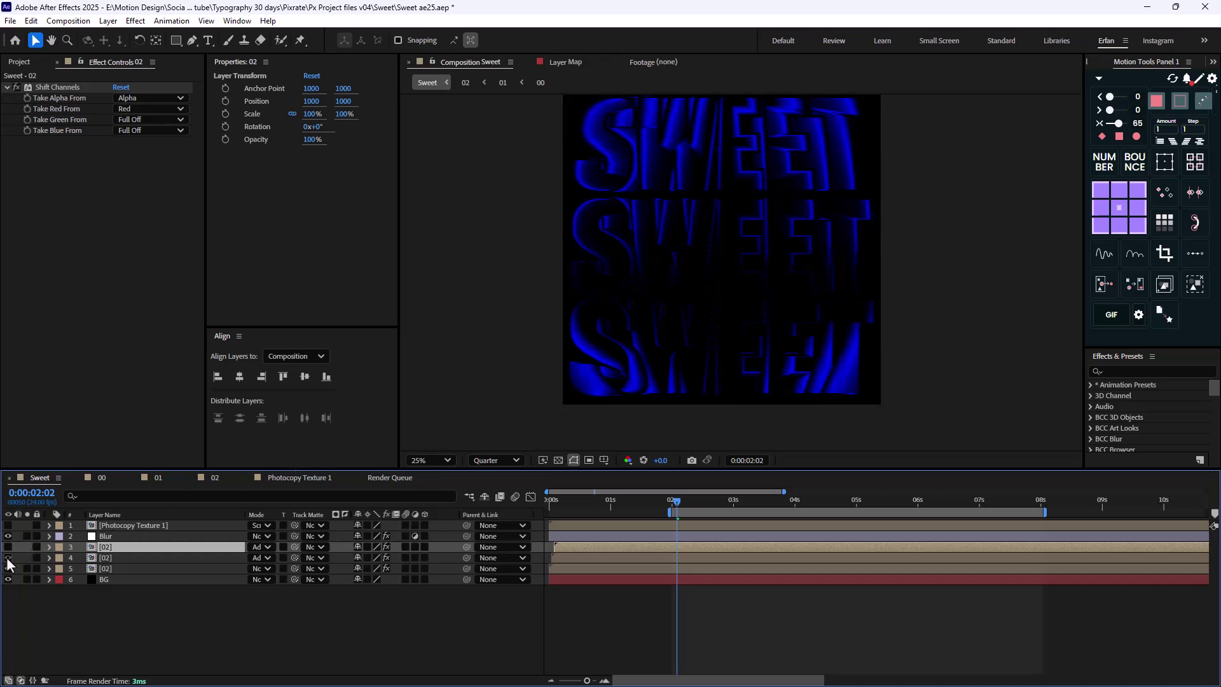
{"action": "left_click", "coordinate": [8, 558]}
{"action": "left_click", "coordinate": [8, 569]}
{"action": "left_click", "coordinate": [9, 580]}
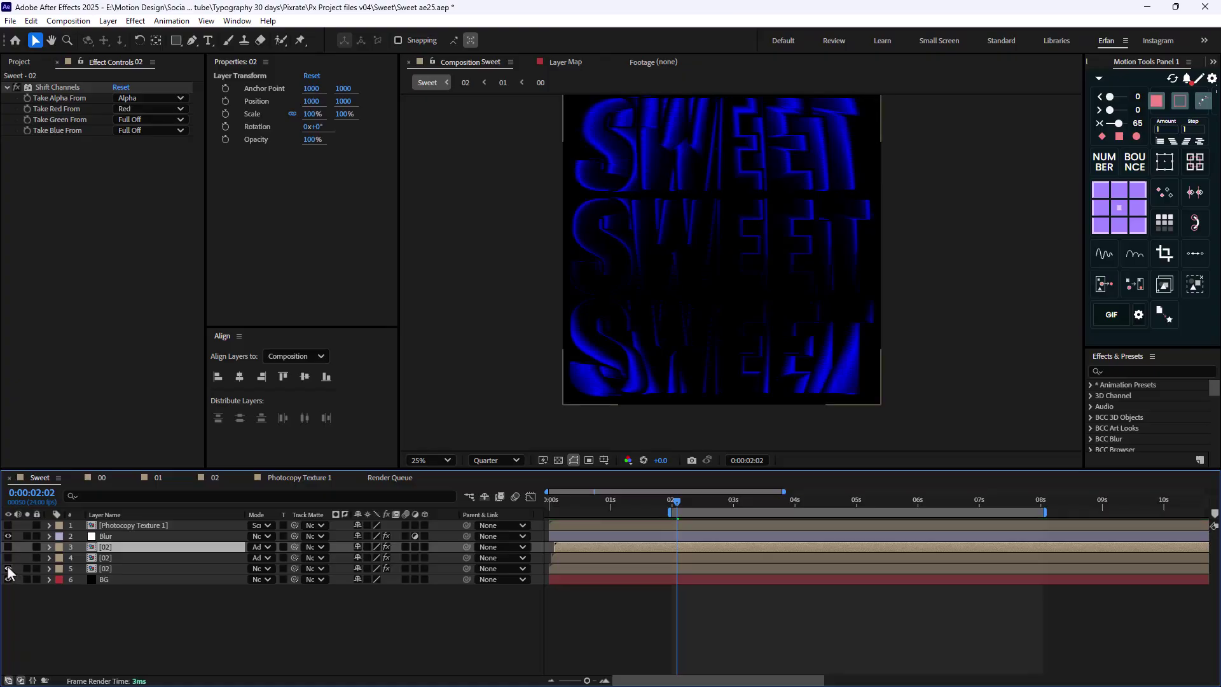
{"action": "left_click", "coordinate": [674, 507]}
{"action": "left_click", "coordinate": [672, 507]}
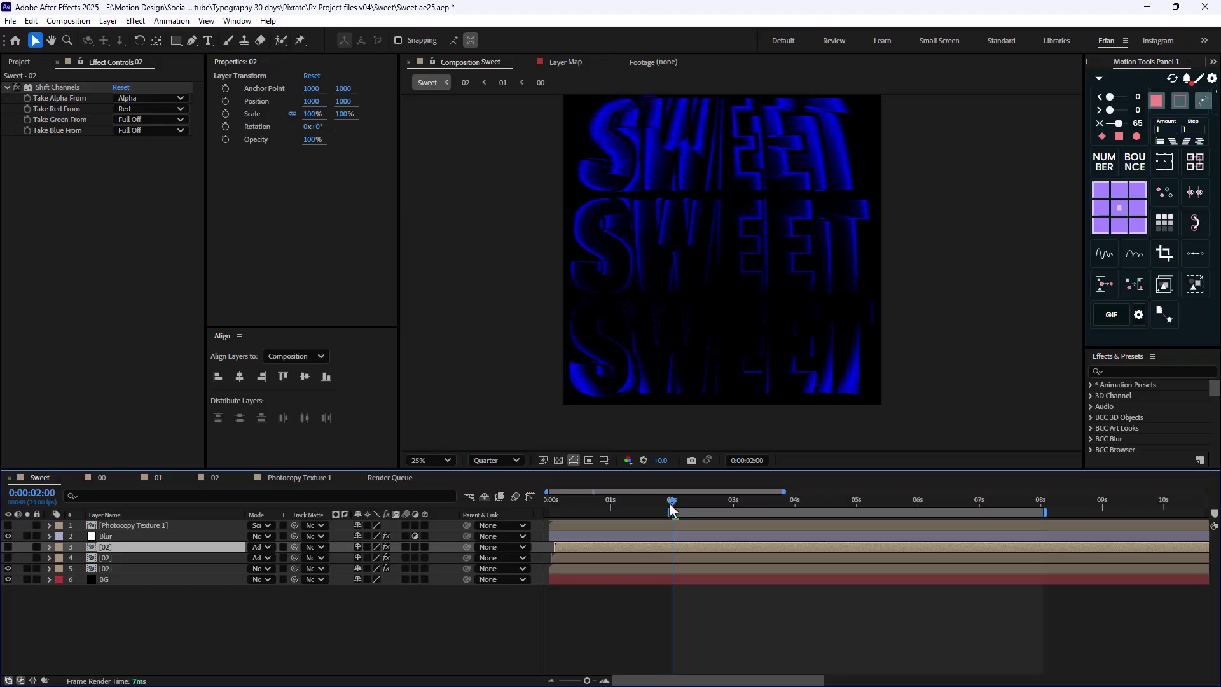
{"action": "mouse_move", "coordinate": [672, 508]}
{"action": "left_mouse_down"}
{"action": "mouse_move", "coordinate": [837, 509]}
{"action": "mouse_move", "coordinate": [654, 509]}
{"action": "mouse_move", "coordinate": [672, 509]}
{"action": "left_mouse_up"}
Reopen the day 58 Sweet ae25.aep project from the recent projects
{"action": "left_click", "coordinate": [30, 21]}
{"action": "mouse_move", "coordinate": [11, 21]}
{"action": "mouse_move", "coordinate": [51, 78]}
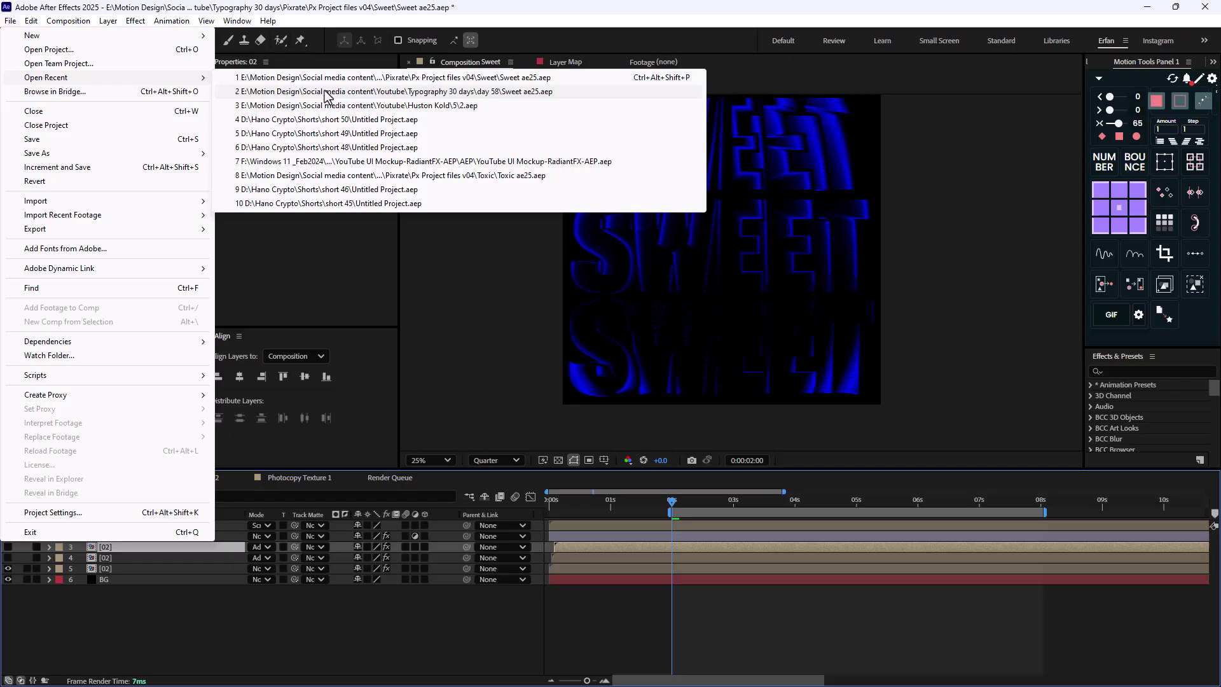
{"action": "left_click", "coordinate": [324, 91]}
{"action": "left_click", "coordinate": [630, 386]}
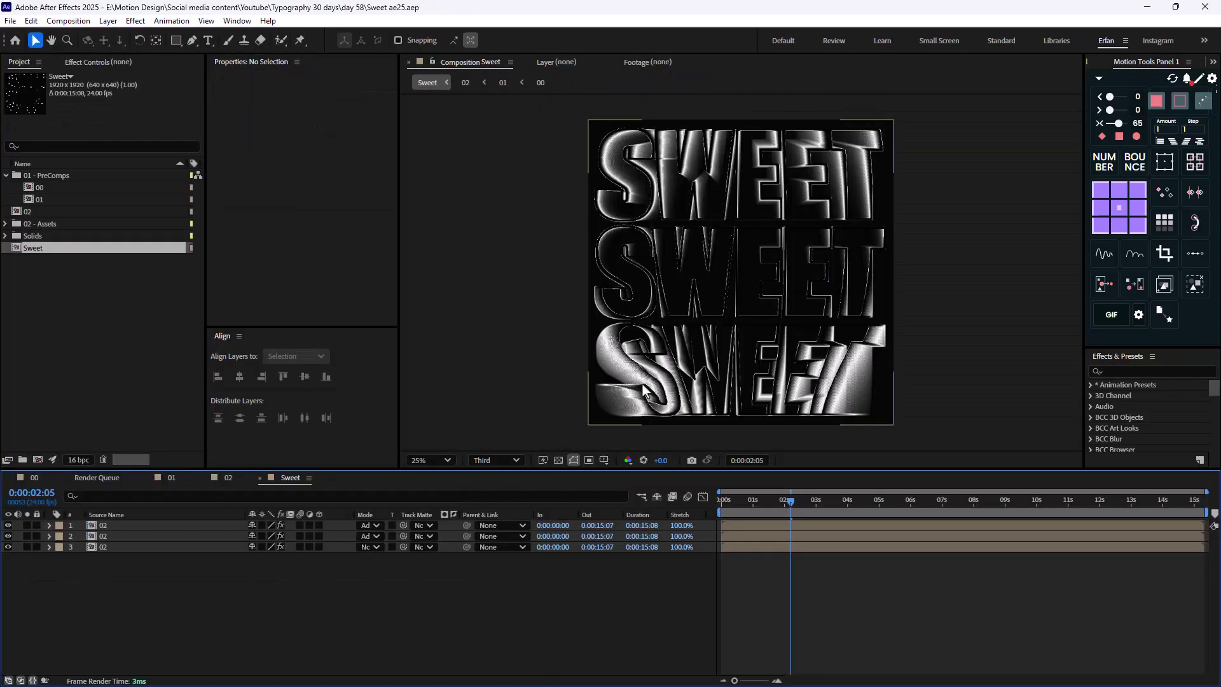
At 0:00:02:00, add a 1920 x 1920 px black solid to the Sweet composition and place it below all 02 layers
{"action": "left_click_drag", "start_coordinate": [789, 506], "coordinate": [784, 506]}
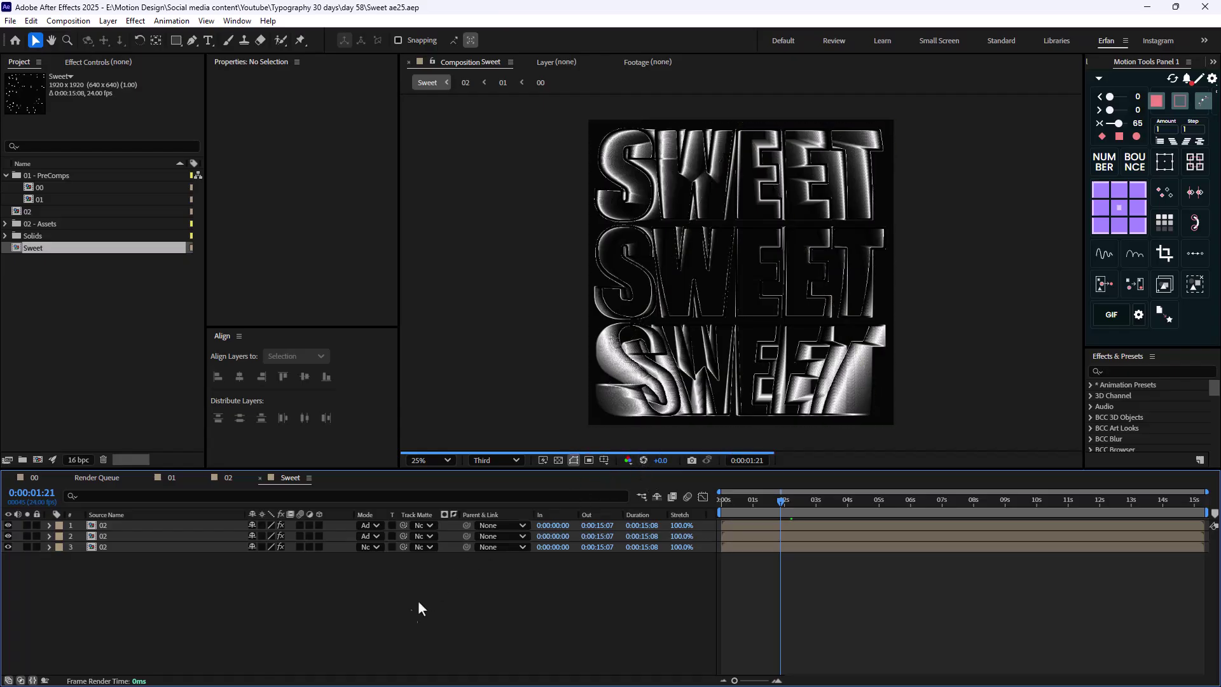
{"action": "left_click", "coordinate": [784, 501]}
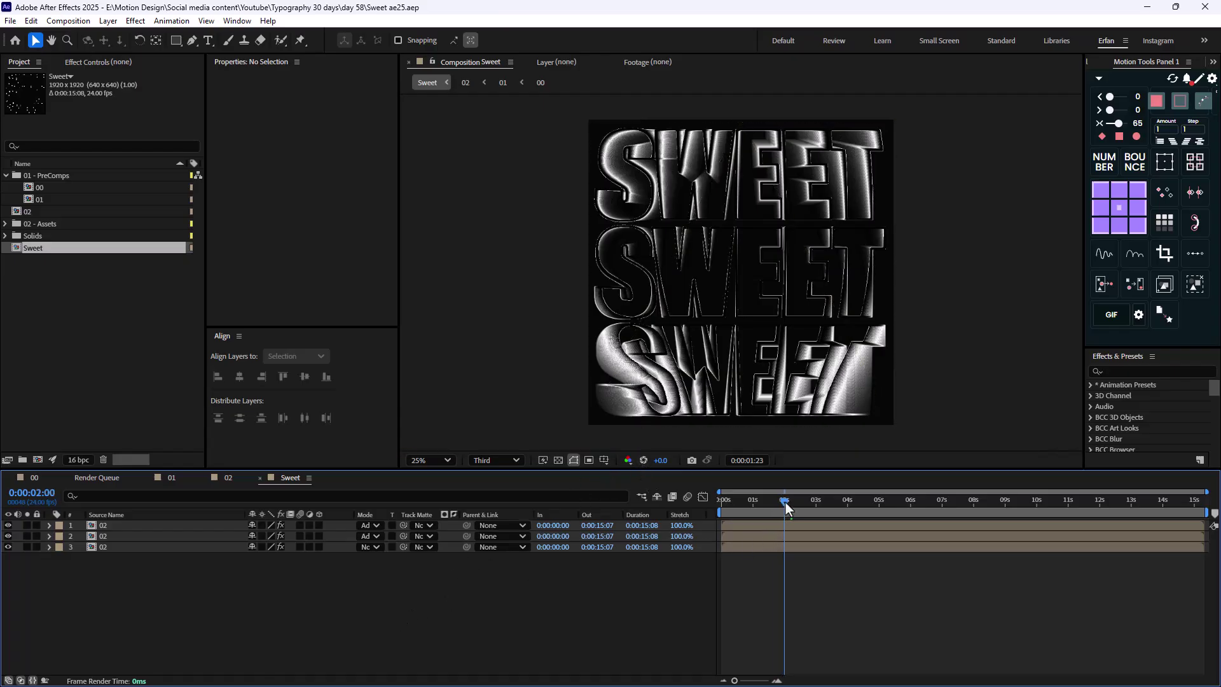
{"action": "left_click", "coordinate": [104, 551]}
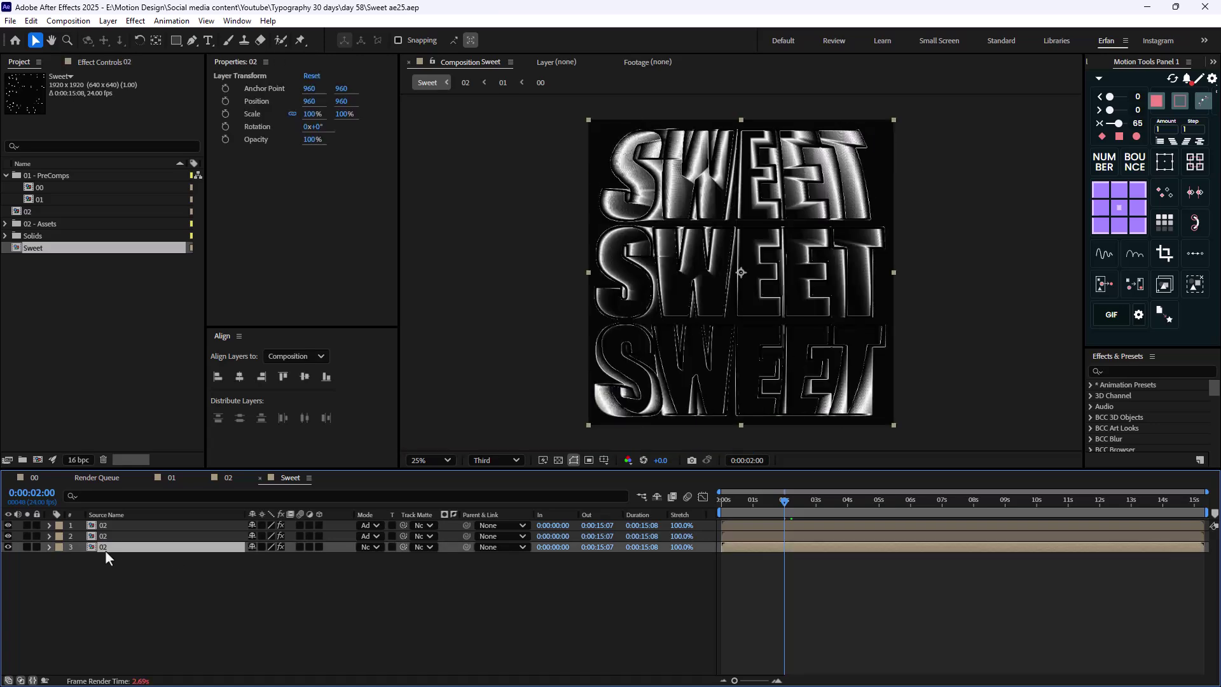
{"action": "left_click", "coordinate": [218, 594]}
{"action": "key", "text": "ctrl+y"}
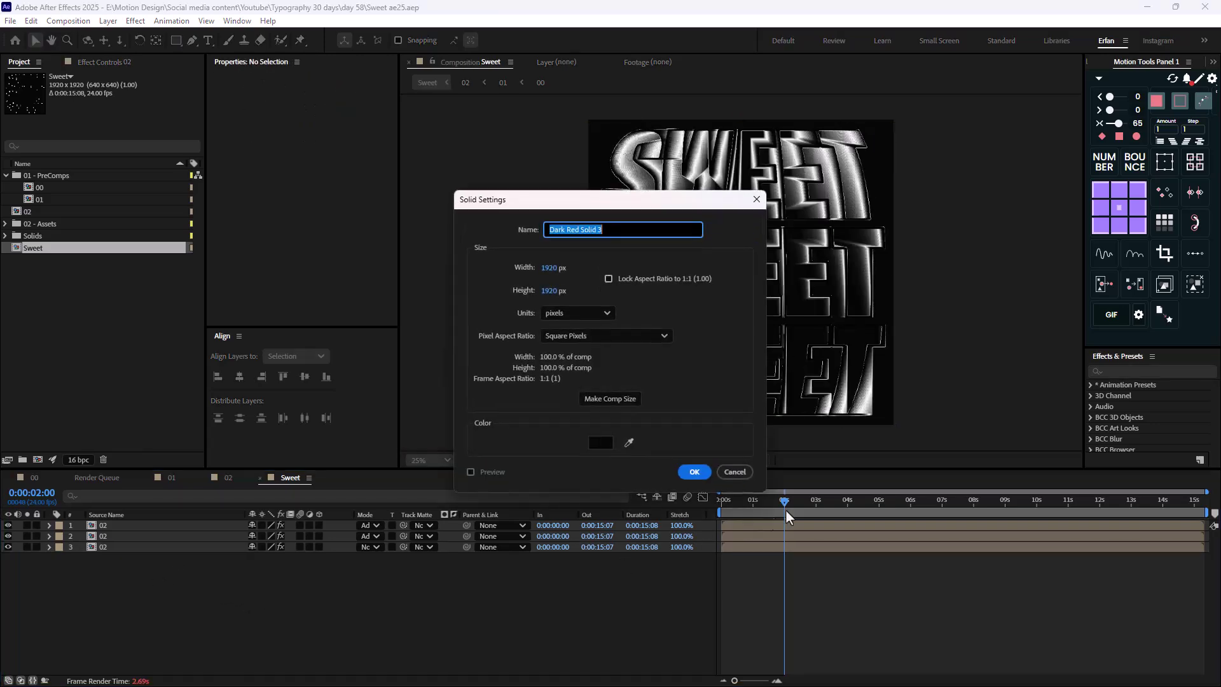
{"action": "left_click", "coordinate": [700, 469]}
{"action": "left_click_drag", "start_coordinate": [119, 525], "coordinate": [129, 568]}
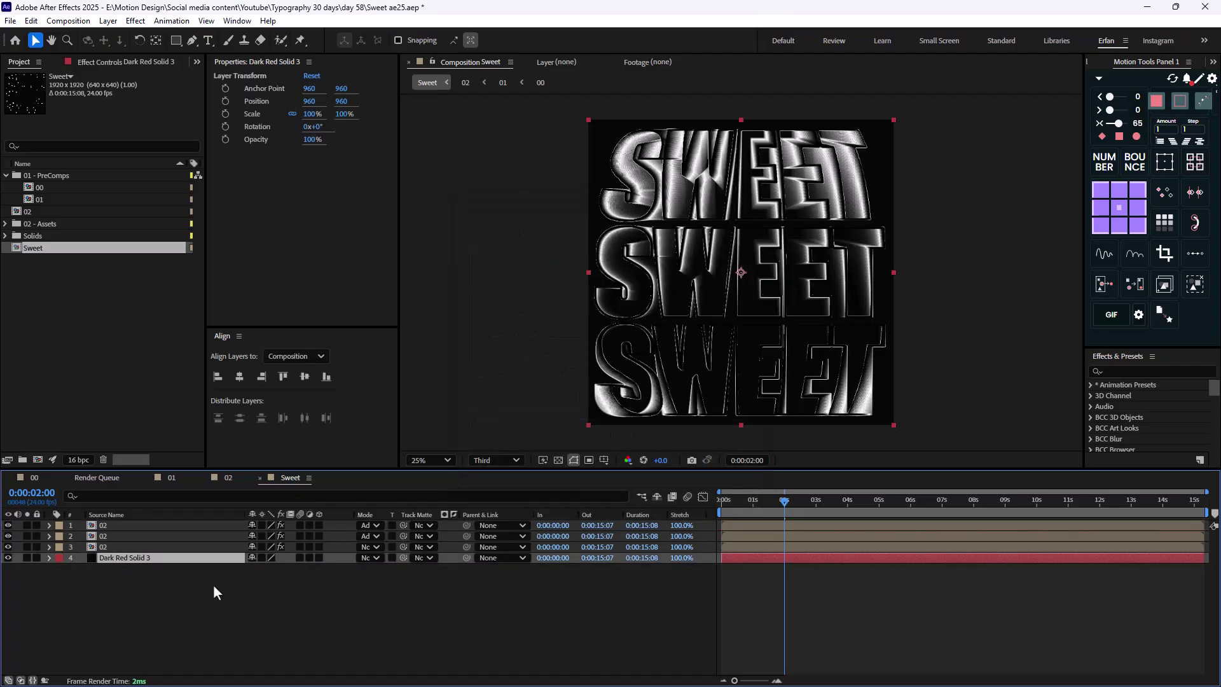
Add an adjustment layer above all layers in the Sweet composition
{"action": "left_click", "coordinate": [195, 585]}
{"action": "right_click", "coordinate": [192, 589]}
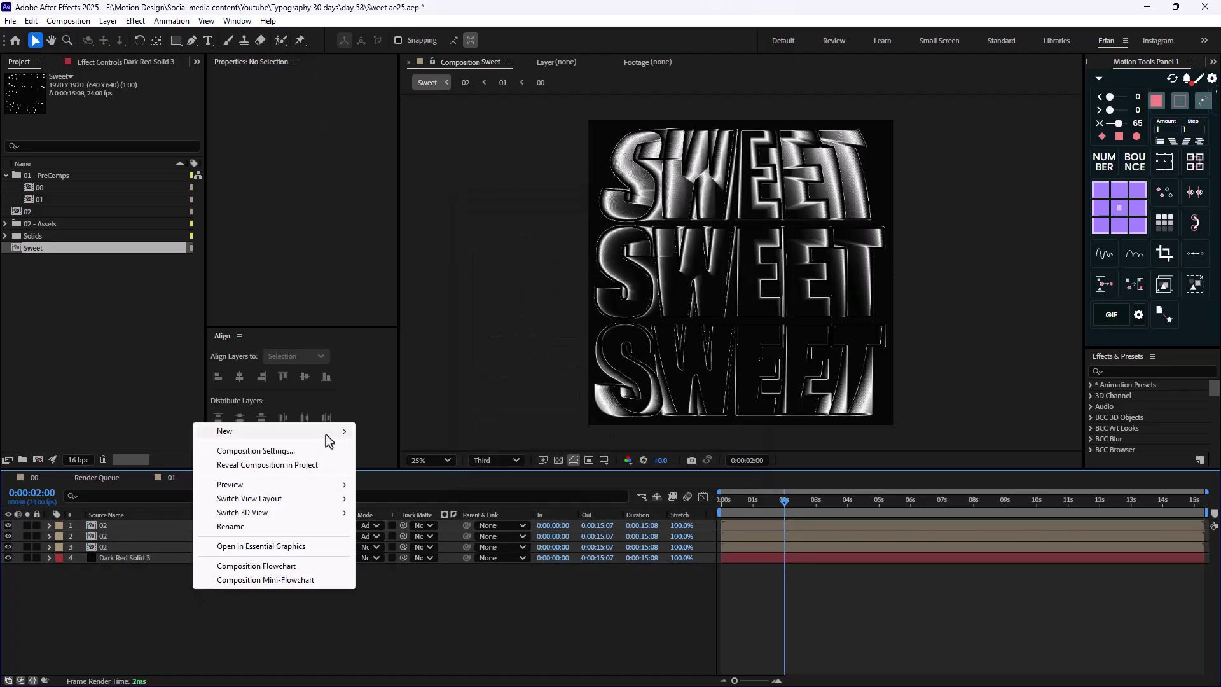
{"action": "mouse_move", "coordinate": [326, 435]}
{"action": "left_click", "coordinate": [396, 540]}
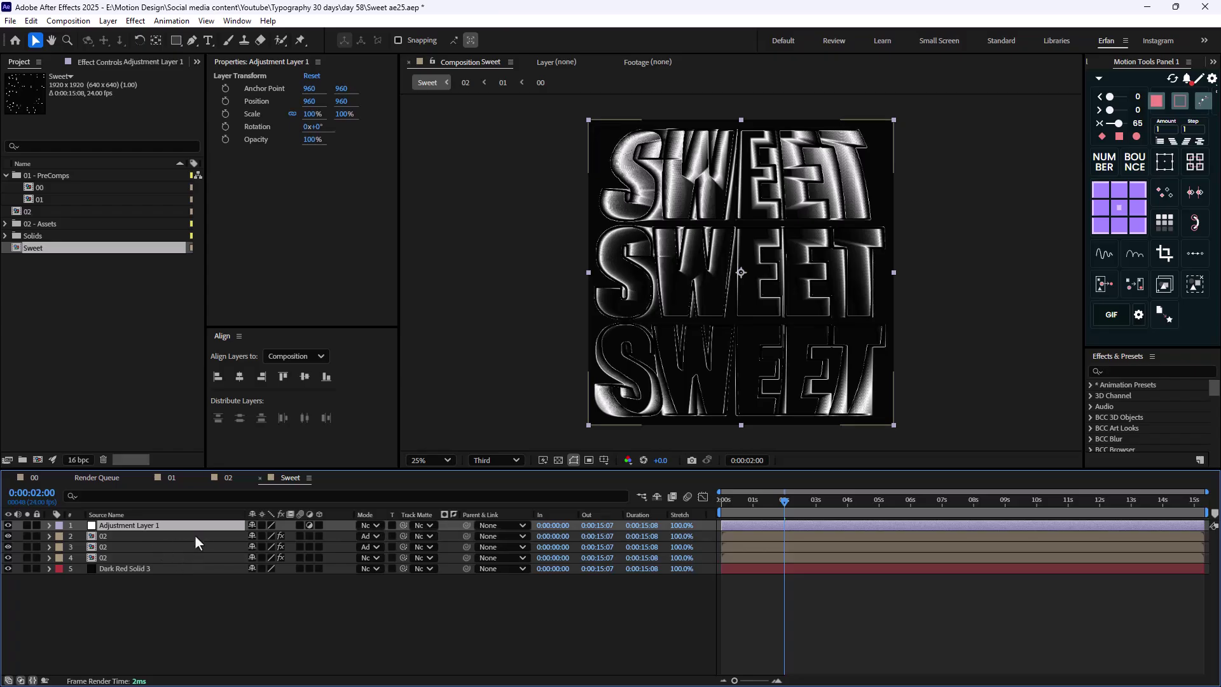
Apply Fast Box Blur to the adjustment layer with a Blur Radius of 5
{"action": "key", "text": "ctrl+space"}
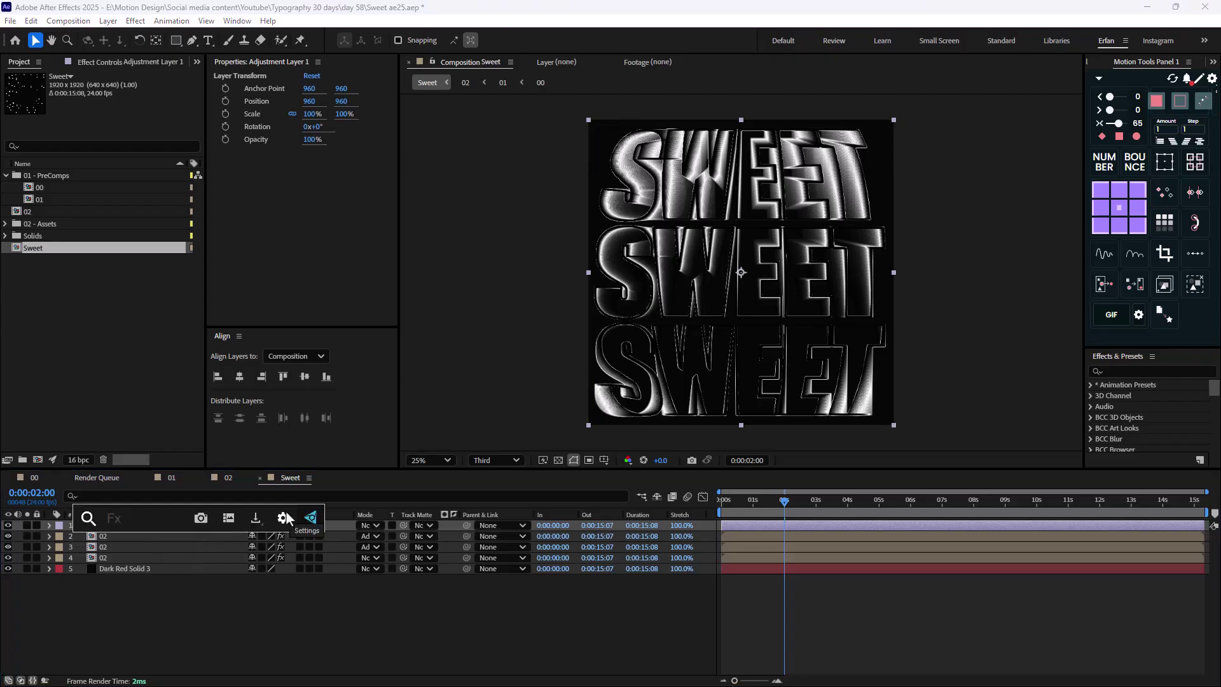
{"action": "type", "text": "fast"}
{"action": "key", "text": "Return"}
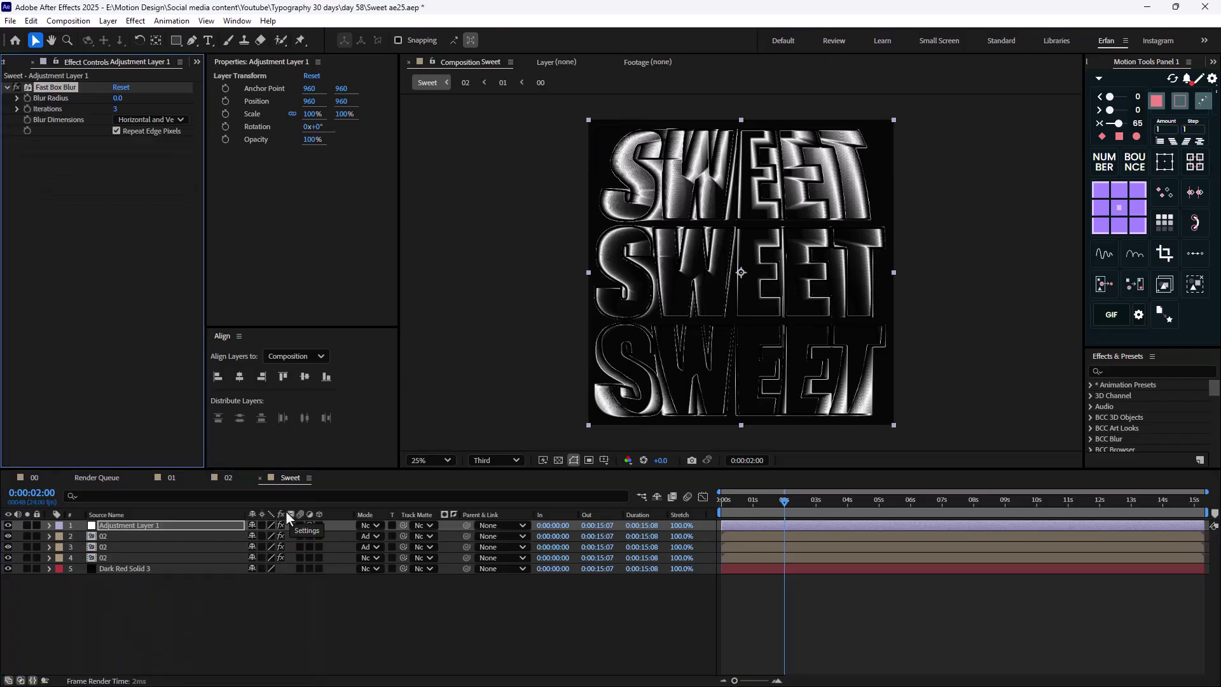
{"action": "type", "text": "5"}
{"action": "key", "text": "Return"}
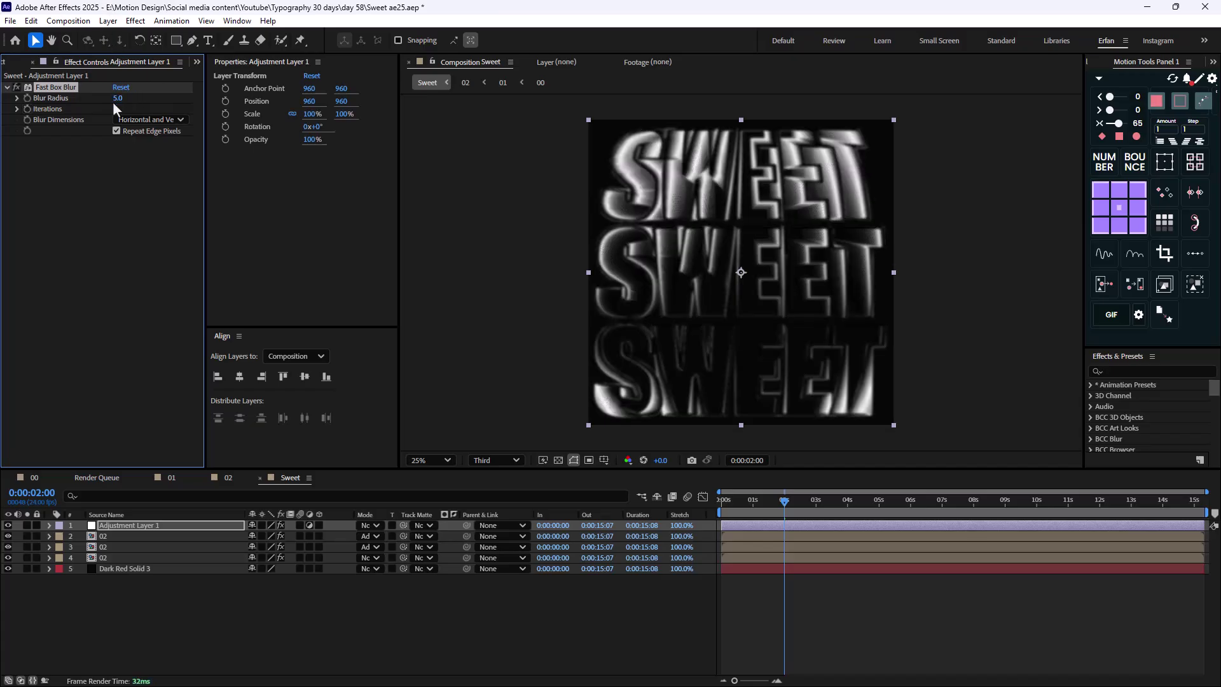
Add Photocopy Texture 1.jpg above all layers of the Sweet composition, set its blend mode to Screen, and check the result at 0:00:05:01
{"action": "left_click", "coordinate": [15, 63]}
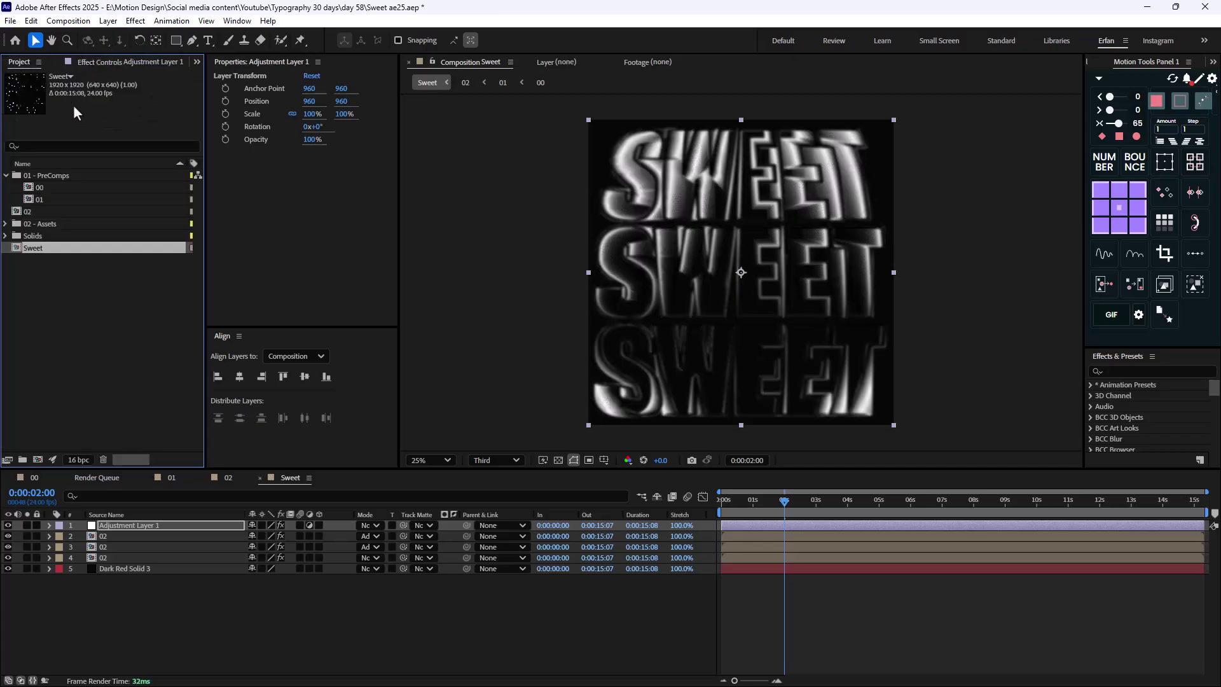
{"action": "right_click", "coordinate": [199, 622]}
{"action": "left_click", "coordinate": [67, 326]}
{"action": "left_click", "coordinate": [6, 223]}
{"action": "left_click_drag", "start_coordinate": [76, 236], "coordinate": [109, 526]}
{"action": "left_click", "coordinate": [375, 526]}
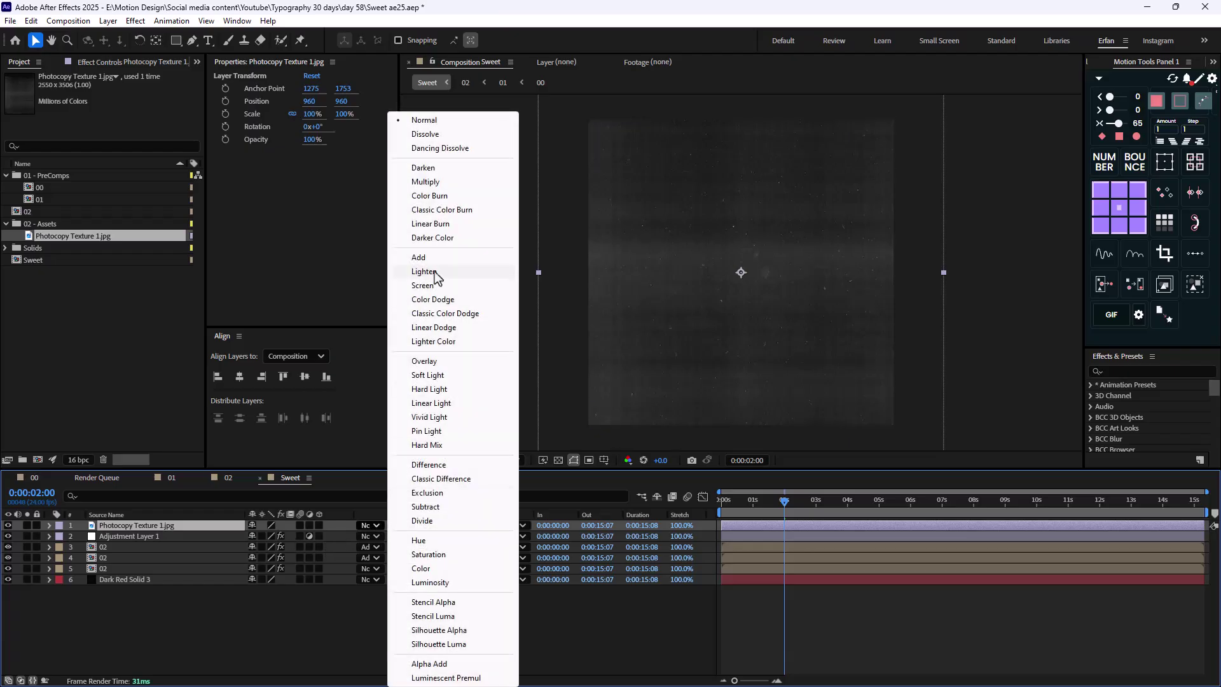
{"action": "left_click", "coordinate": [441, 285]}
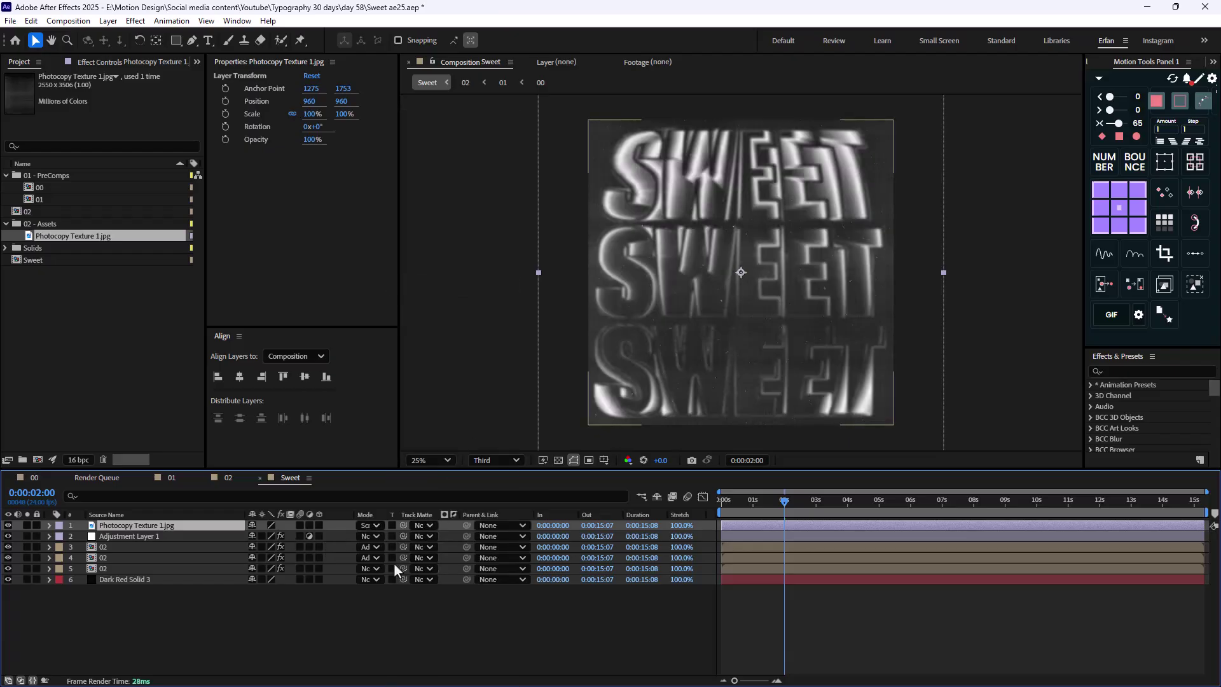
{"action": "left_click_drag", "start_coordinate": [787, 505], "coordinate": [881, 521]}
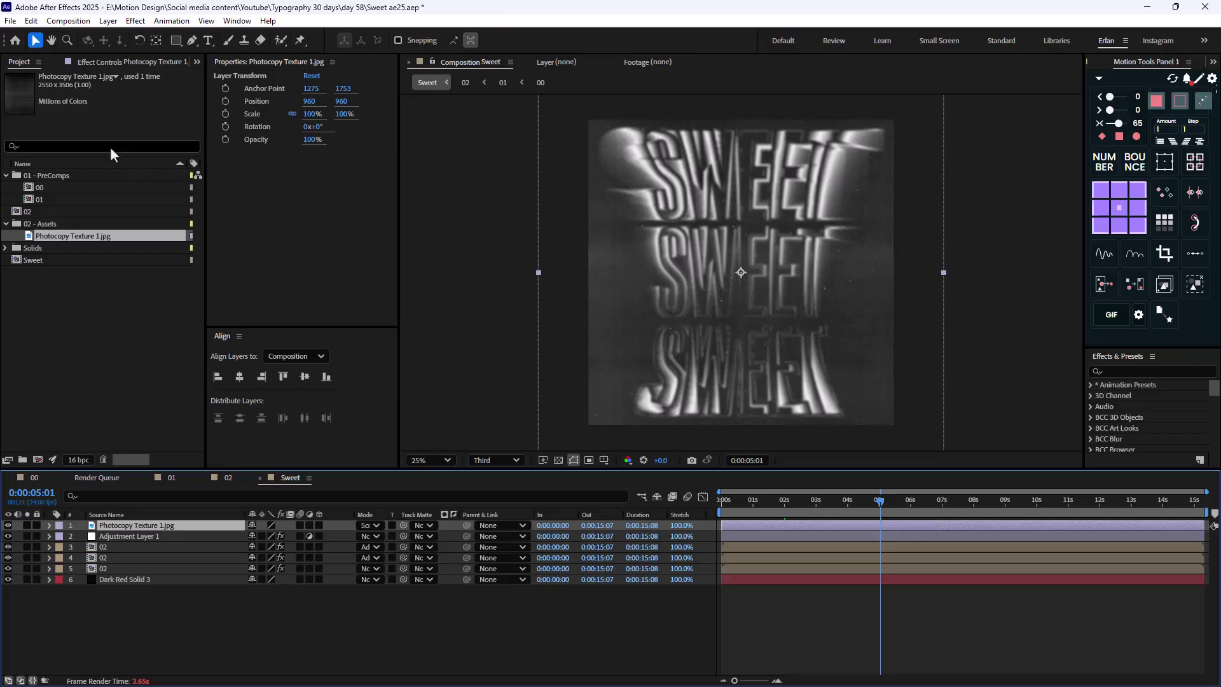
Open the Pixrate Sweet ae25.aep project from the recent projects without saving the current project
{"action": "left_click", "coordinate": [11, 20]}
{"action": "mouse_move", "coordinate": [146, 78]}
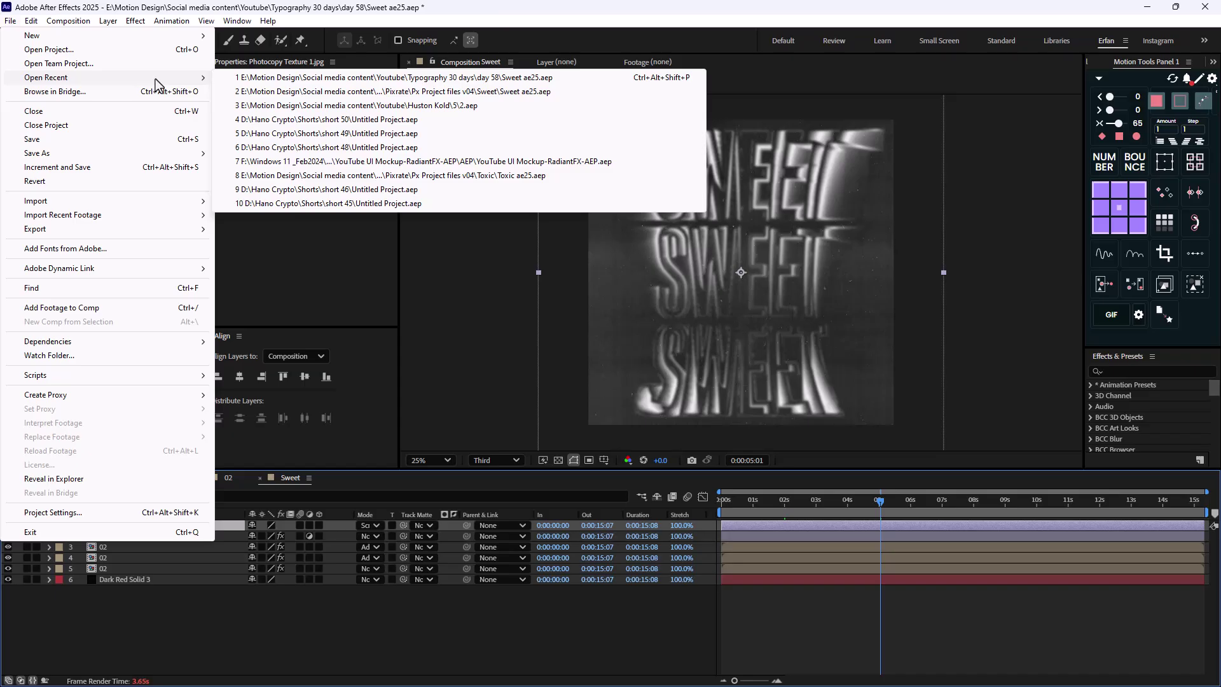
{"action": "left_click", "coordinate": [337, 93]}
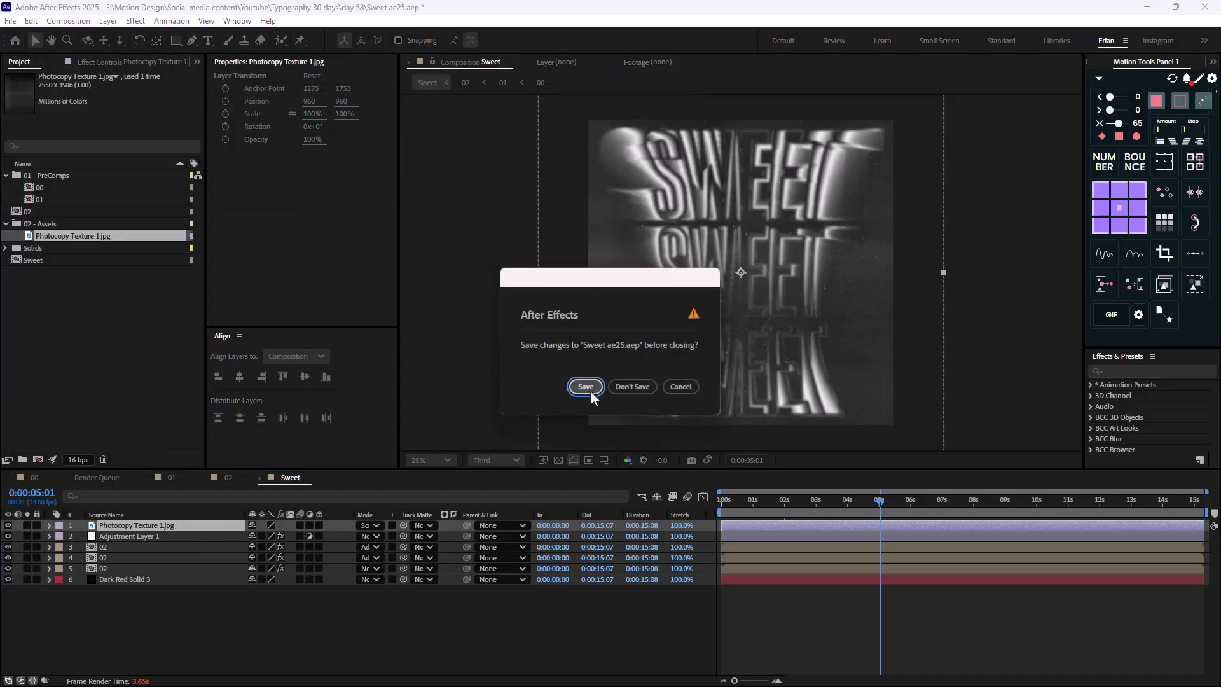
{"action": "left_click", "coordinate": [616, 380]}
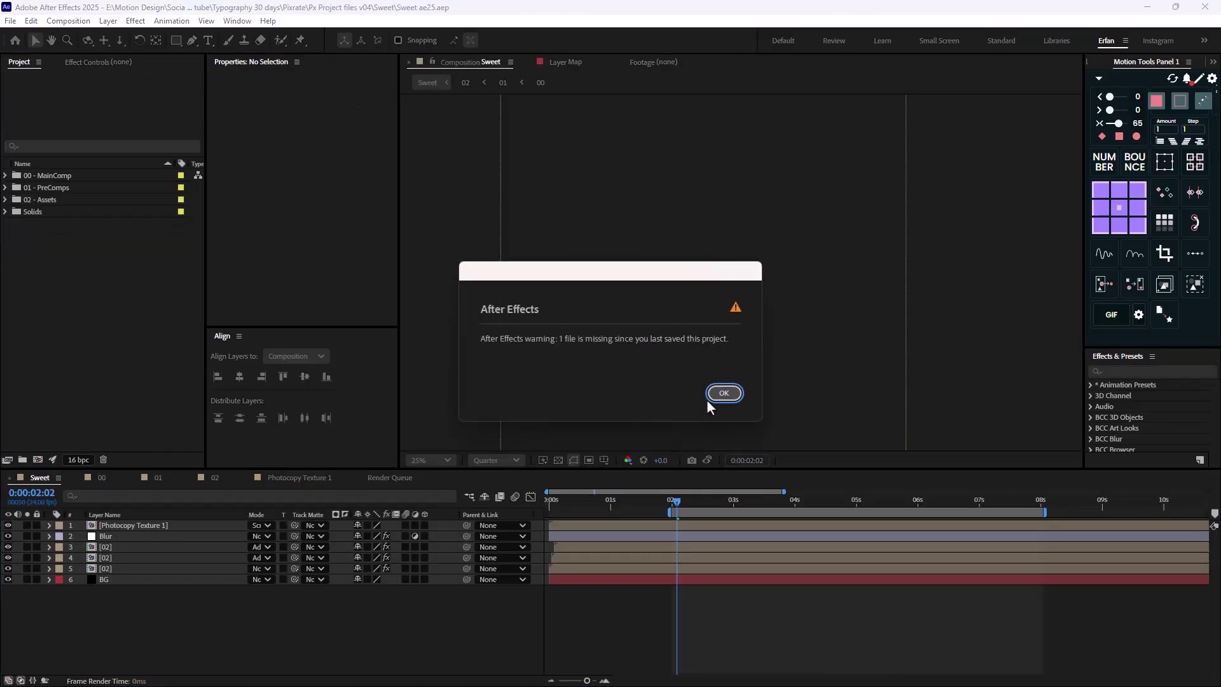
{"action": "left_click", "coordinate": [707, 399]}
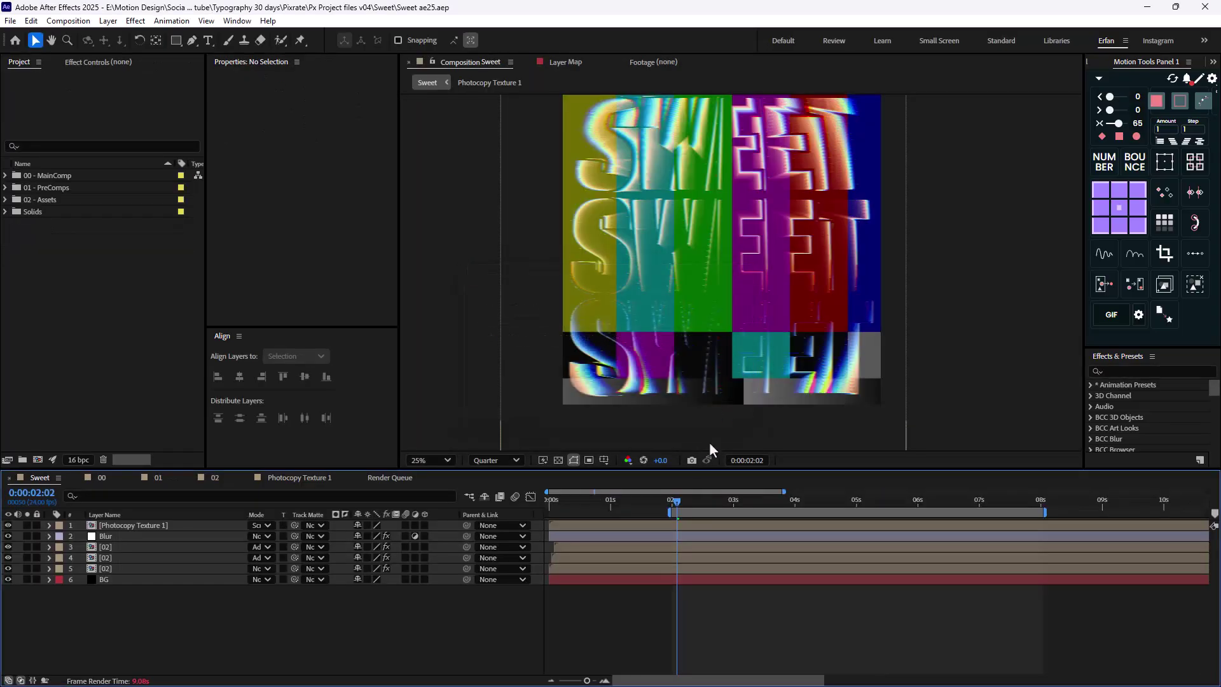
Hide the Photocopy Texture 1 layer and examine the Shift Channels settings and start offsets of the 02 layers
{"action": "left_click", "coordinate": [7, 525]}
{"action": "left_click", "coordinate": [106, 536]}
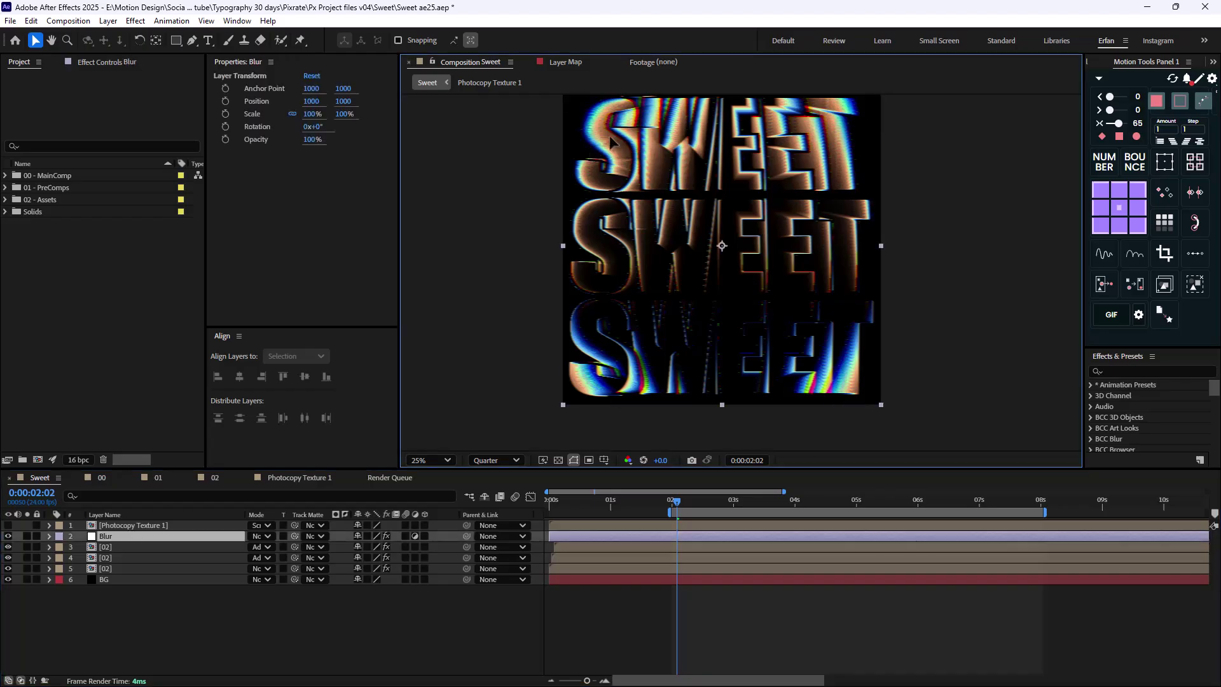
{"action": "left_click", "coordinate": [274, 547]}
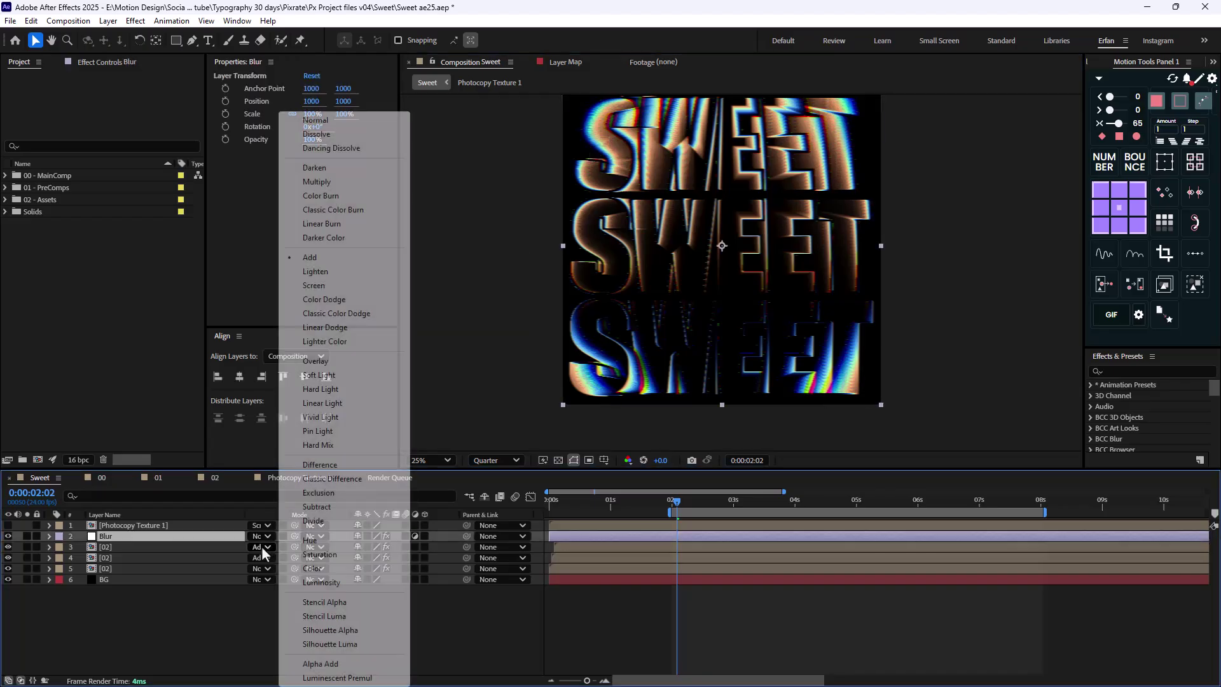
{"action": "left_click", "coordinate": [113, 545]}
{"action": "left_click", "coordinate": [108, 547]}
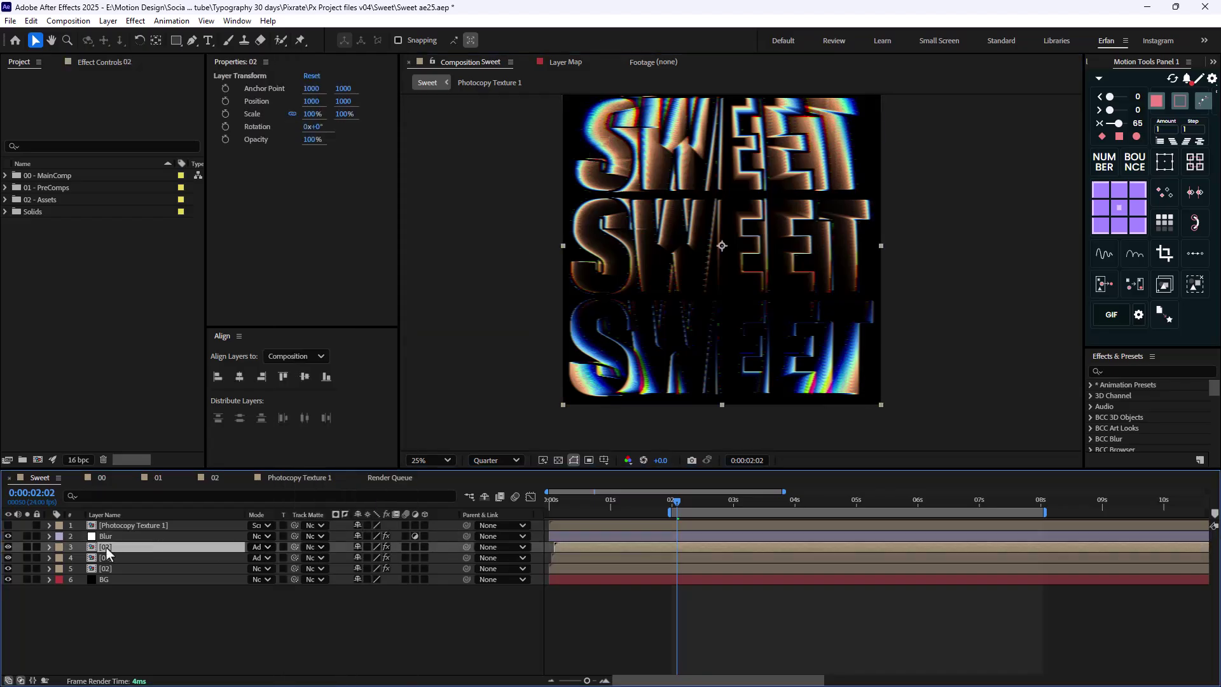
{"action": "left_click", "coordinate": [99, 64]}
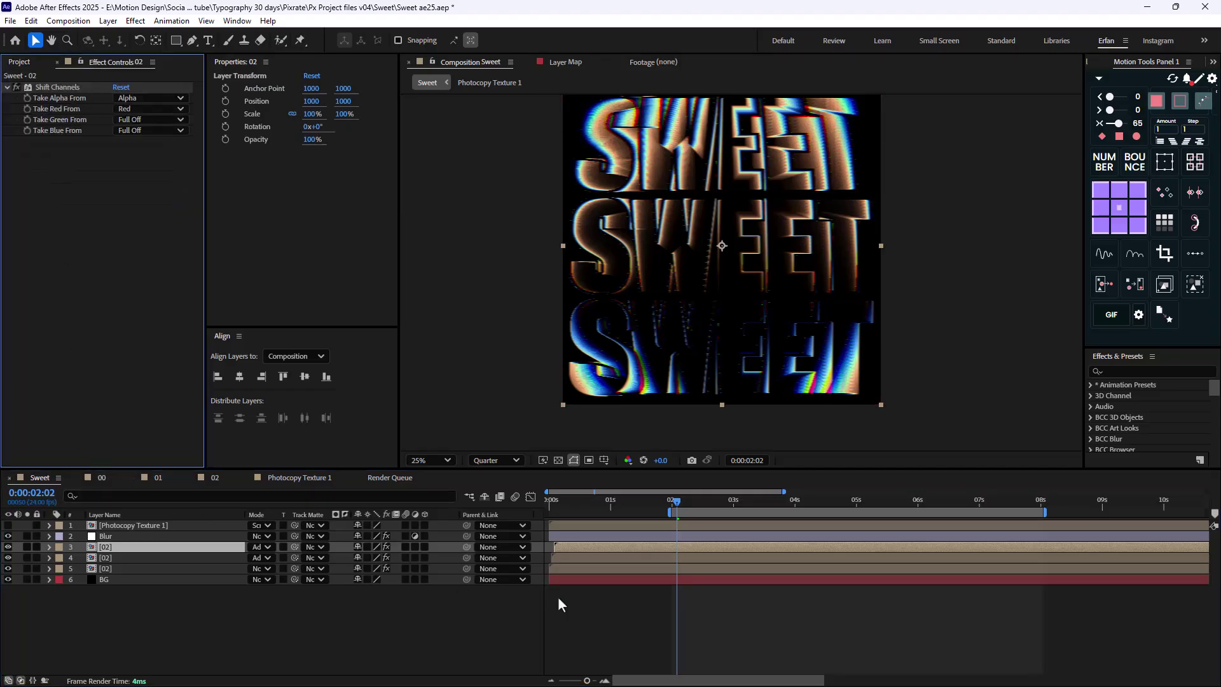
{"action": "left_click", "coordinate": [573, 680]}
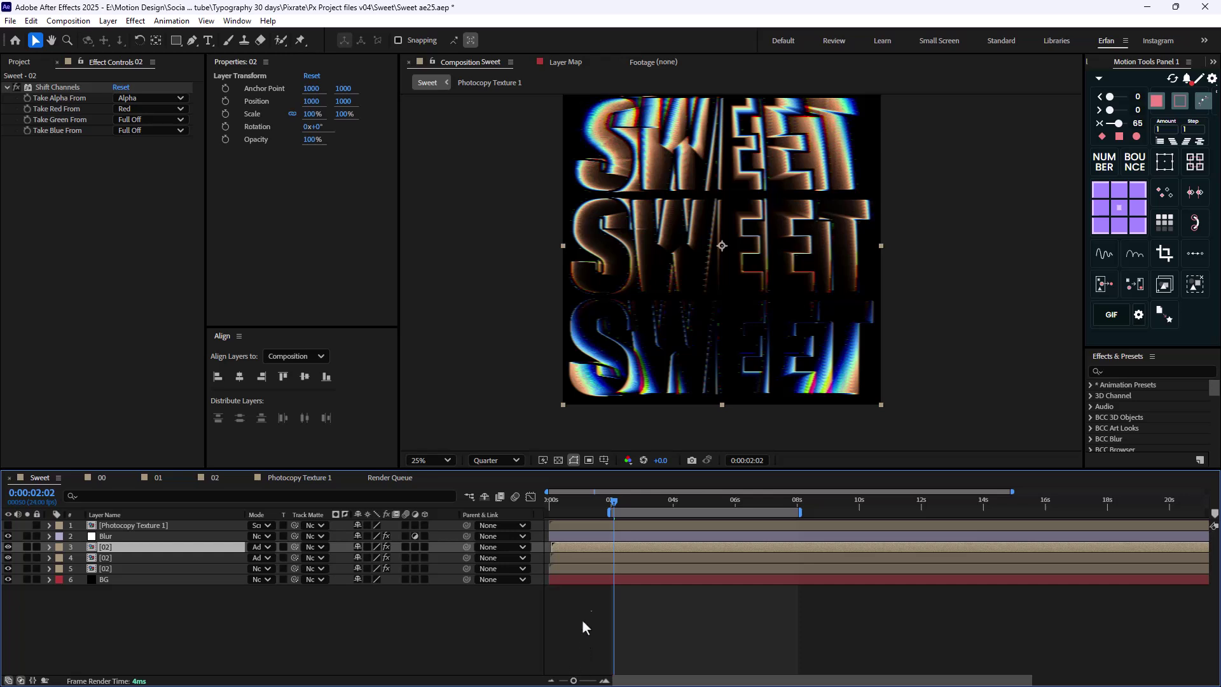
{"action": "left_click_drag", "start_coordinate": [579, 681], "coordinate": [589, 681]}
{"action": "left_click_drag", "start_coordinate": [714, 505], "coordinate": [558, 545]}
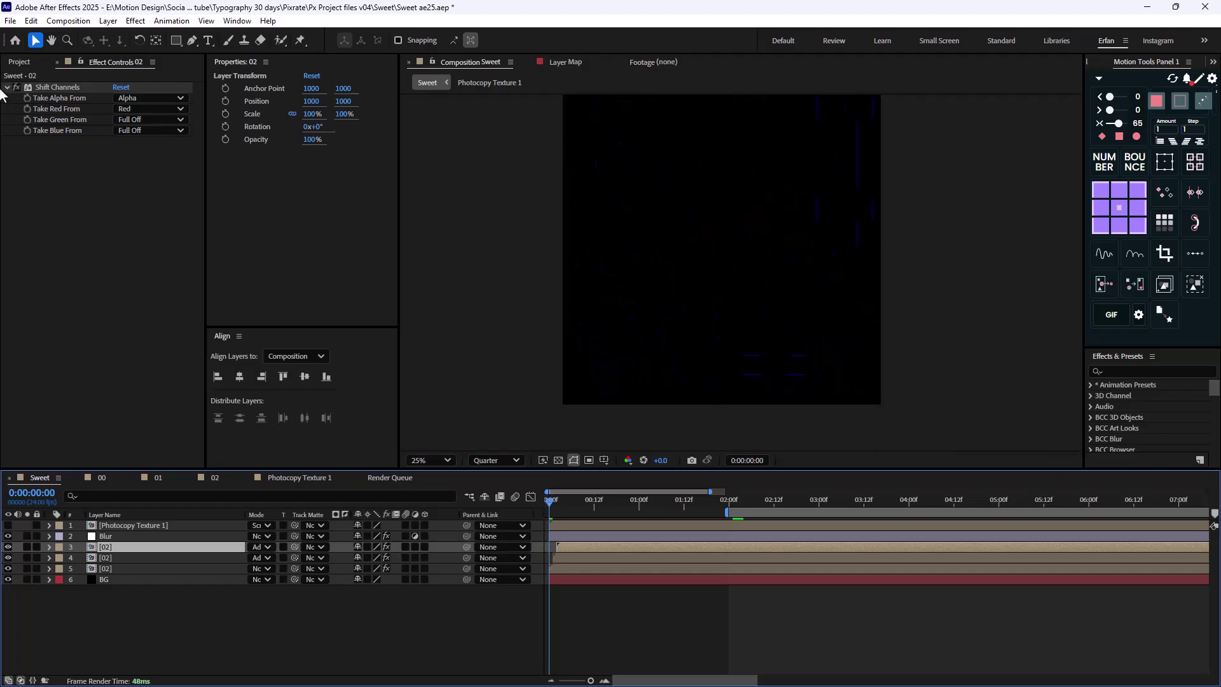
Discard the changes to the Pixrate project and reopen the day 58 Sweet ae25.aep project from the recent projects
{"action": "left_click", "coordinate": [11, 21]}
{"action": "mouse_move", "coordinate": [63, 77]}
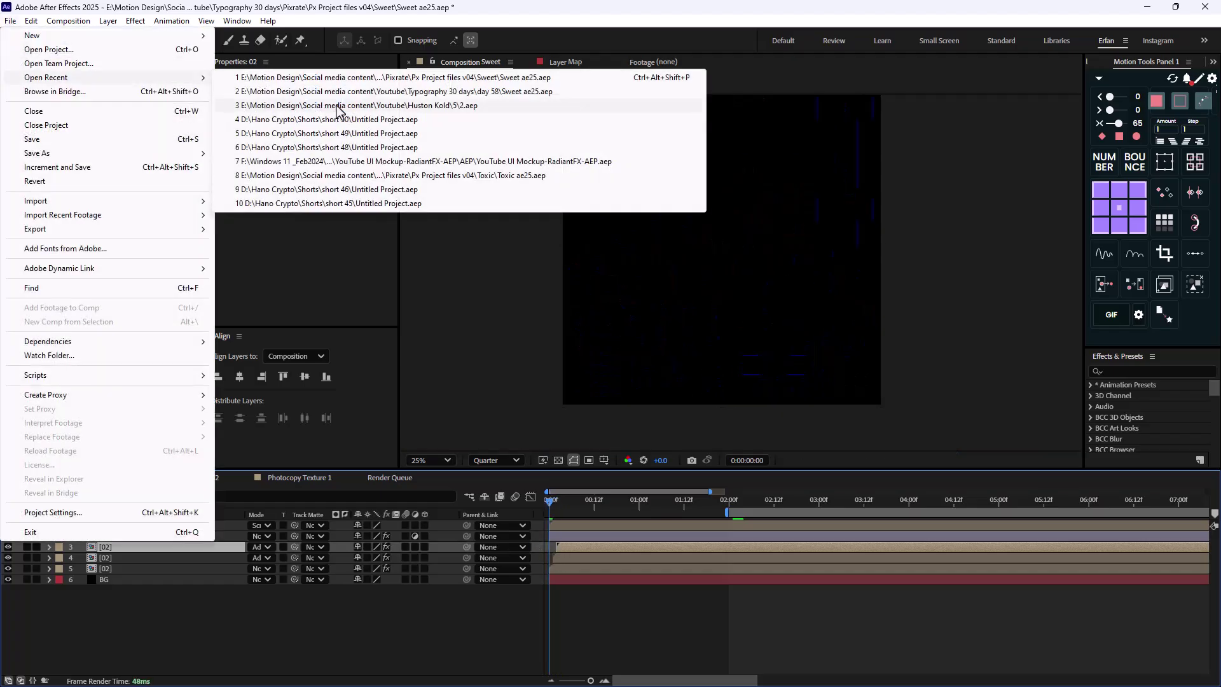
{"action": "left_click", "coordinate": [366, 79]}
{"action": "left_click", "coordinate": [633, 387]}
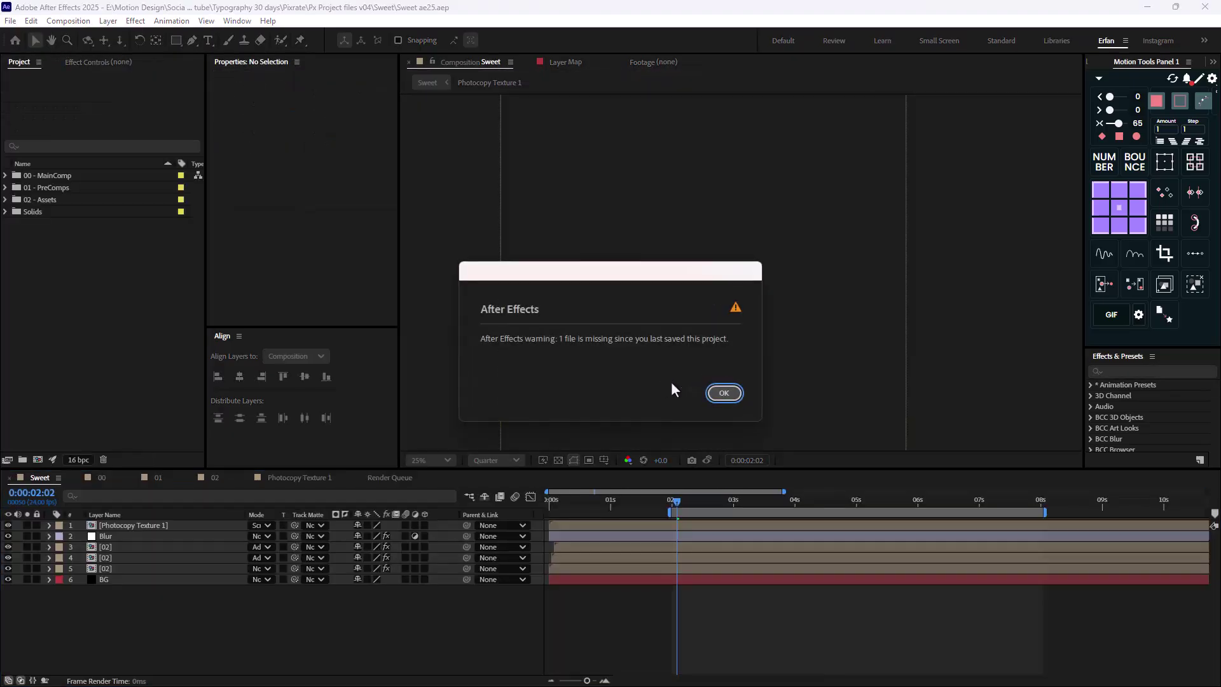
{"action": "left_click", "coordinate": [722, 393]}
{"action": "left_click", "coordinate": [10, 20]}
{"action": "mouse_move", "coordinate": [57, 77]}
{"action": "left_click", "coordinate": [560, 91]}
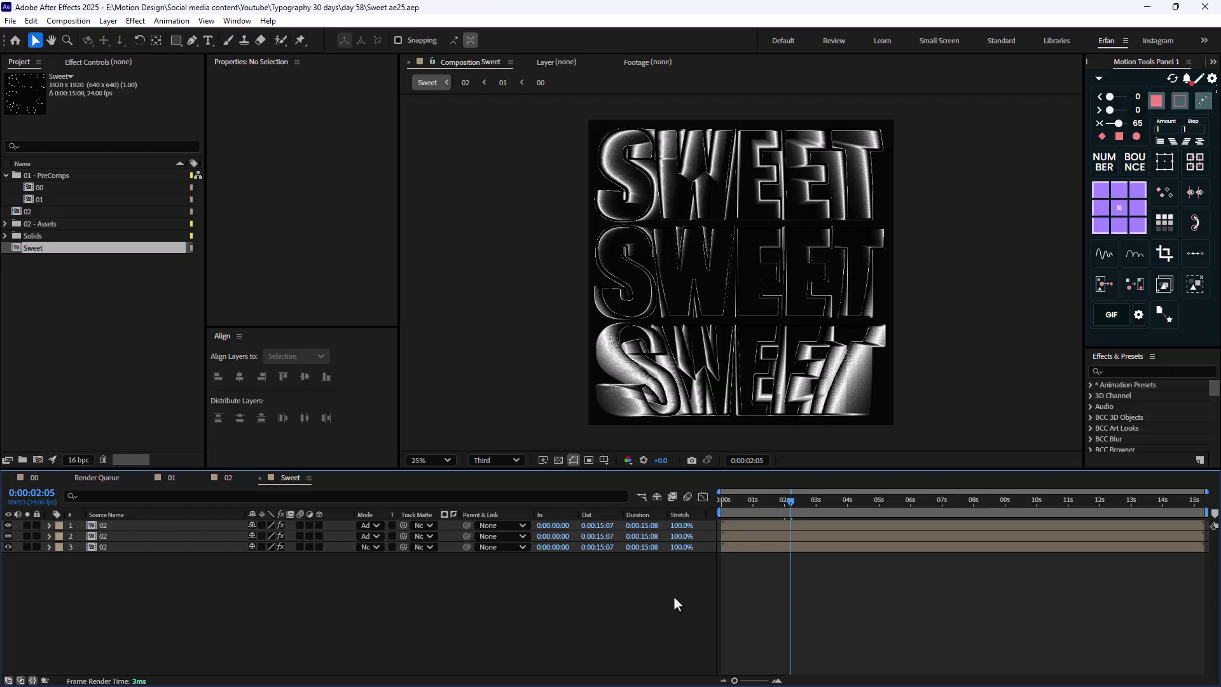
Offset the 02 layers in time, starting the middle one at 0:00:00:01 and the top one at 0:00:00:02
{"action": "left_click_drag", "start_coordinate": [791, 501], "coordinate": [741, 536]}
{"action": "left_click", "coordinate": [109, 536]}
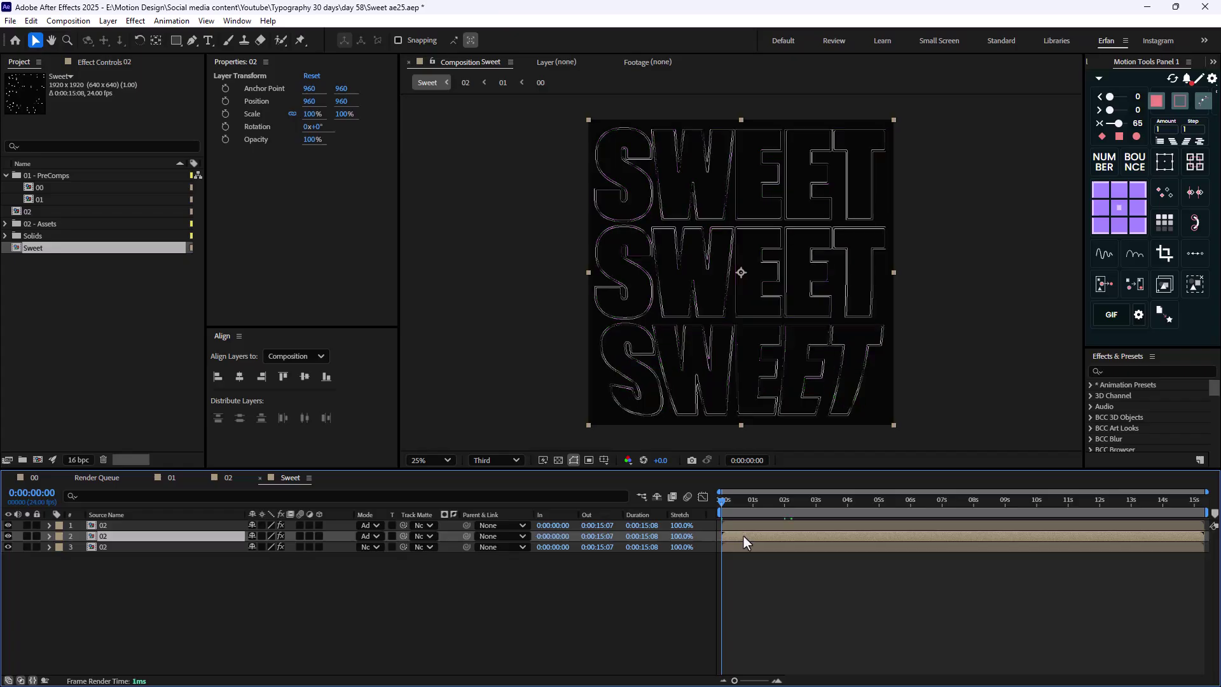
{"action": "key", "text": "Page_Down"}
{"action": "scroll", "coordinate": [764, 659], "scroll_direction": "up", "scroll_amount": 5}
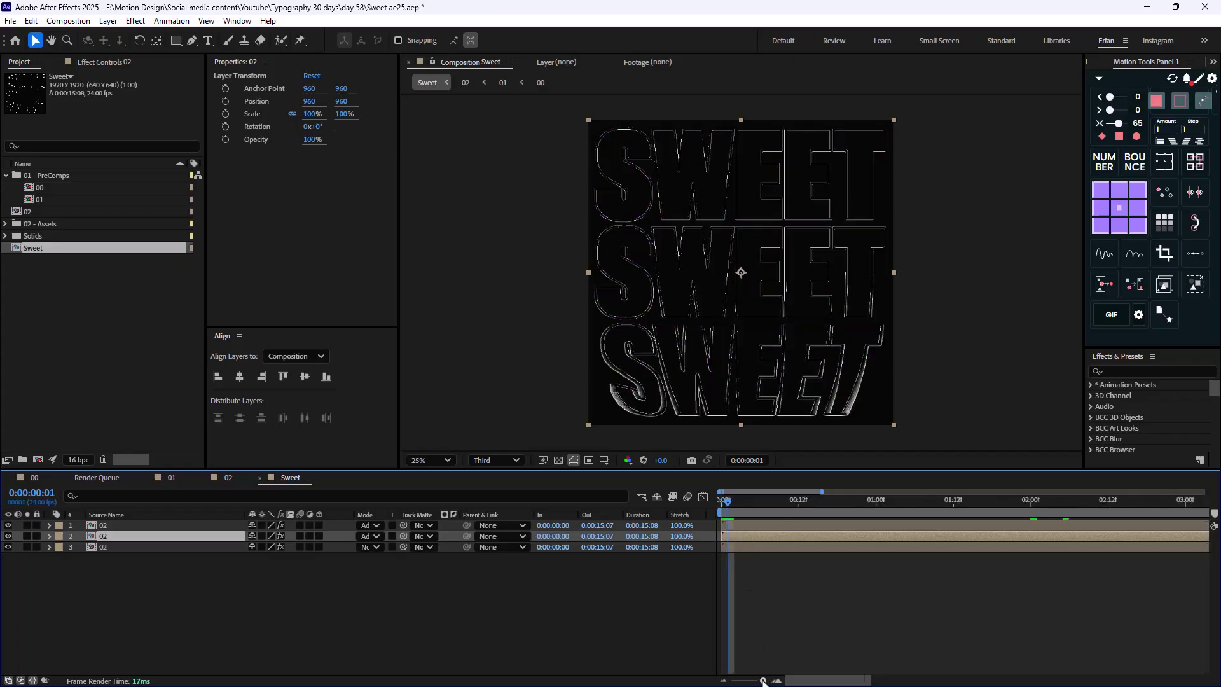
{"action": "left_click_drag", "start_coordinate": [744, 536], "coordinate": [792, 532]}
{"action": "key", "text": "Page_Down"}
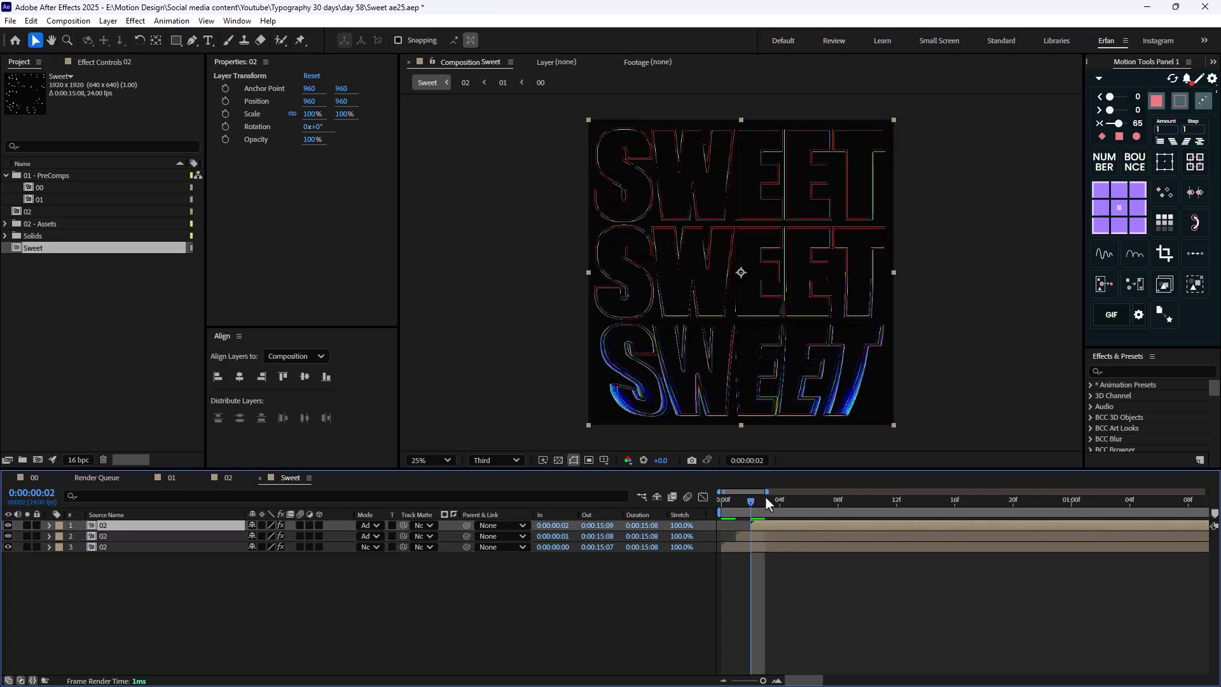
{"action": "left_click_drag", "start_coordinate": [766, 492], "coordinate": [1207, 492]}
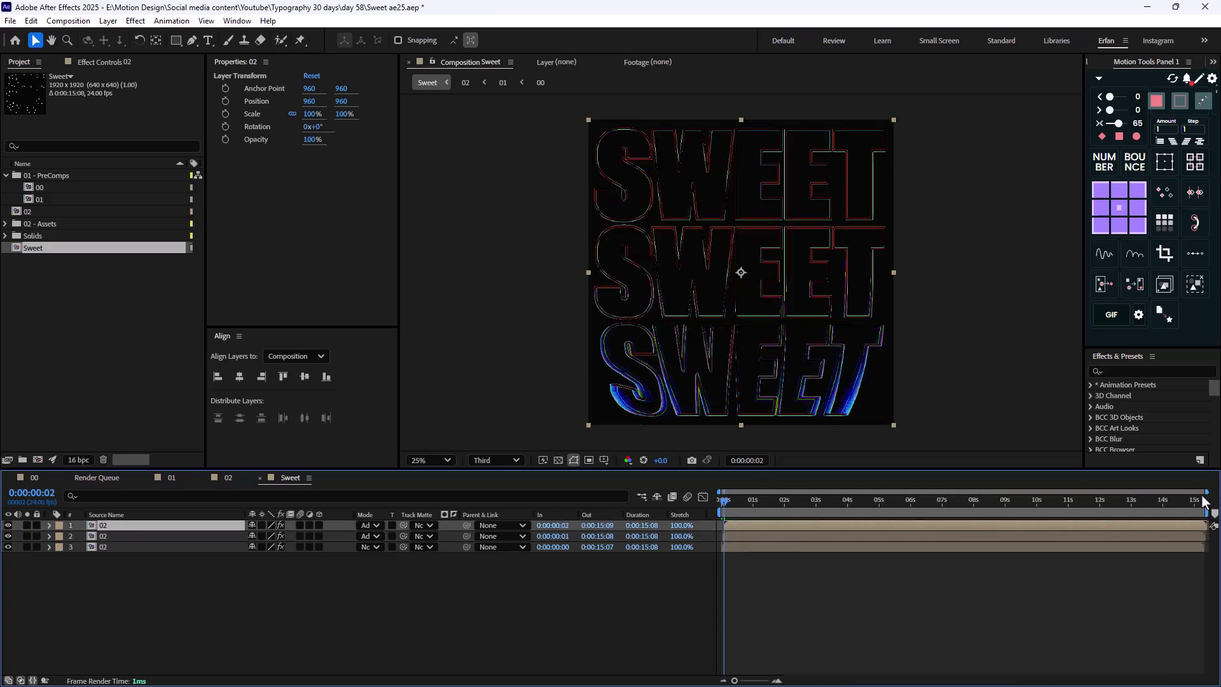
Set the work area to start at 0:00:02:00 and add a 1920 x 1920 px black solid below all 02 layers
{"action": "left_click_drag", "start_coordinate": [727, 502], "coordinate": [785, 513]}
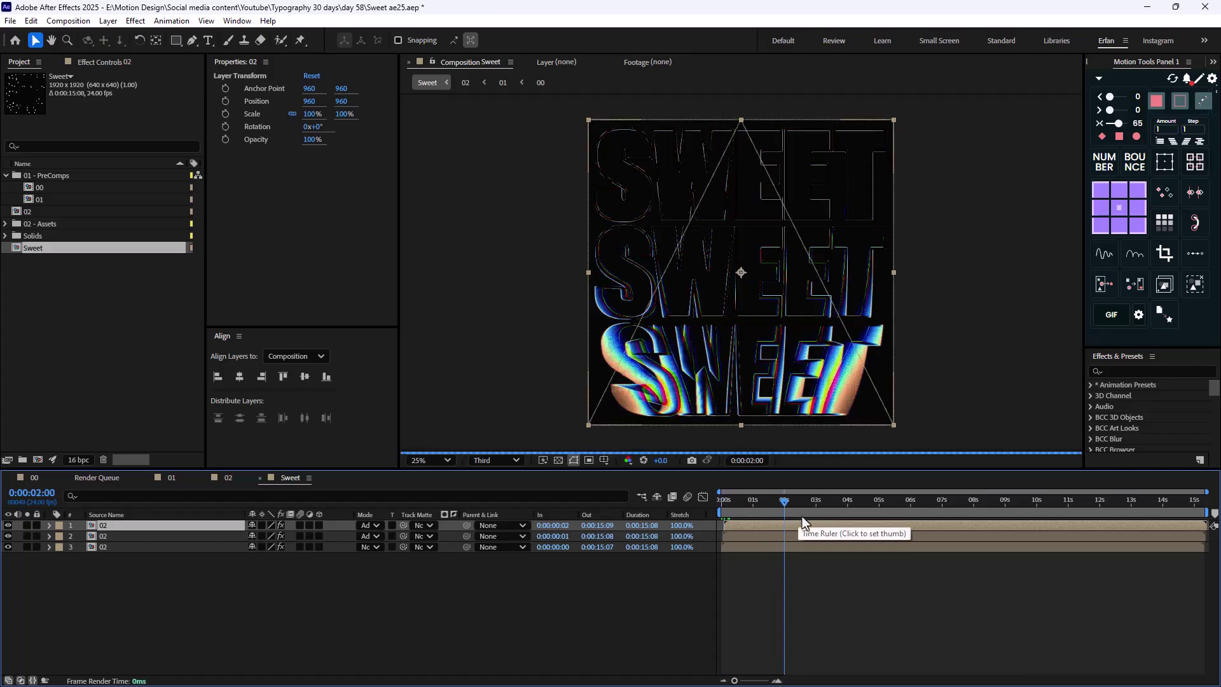
{"action": "key", "text": "b"}
{"action": "left_click", "coordinate": [276, 637]}
{"action": "key", "text": "ctrl+y"}
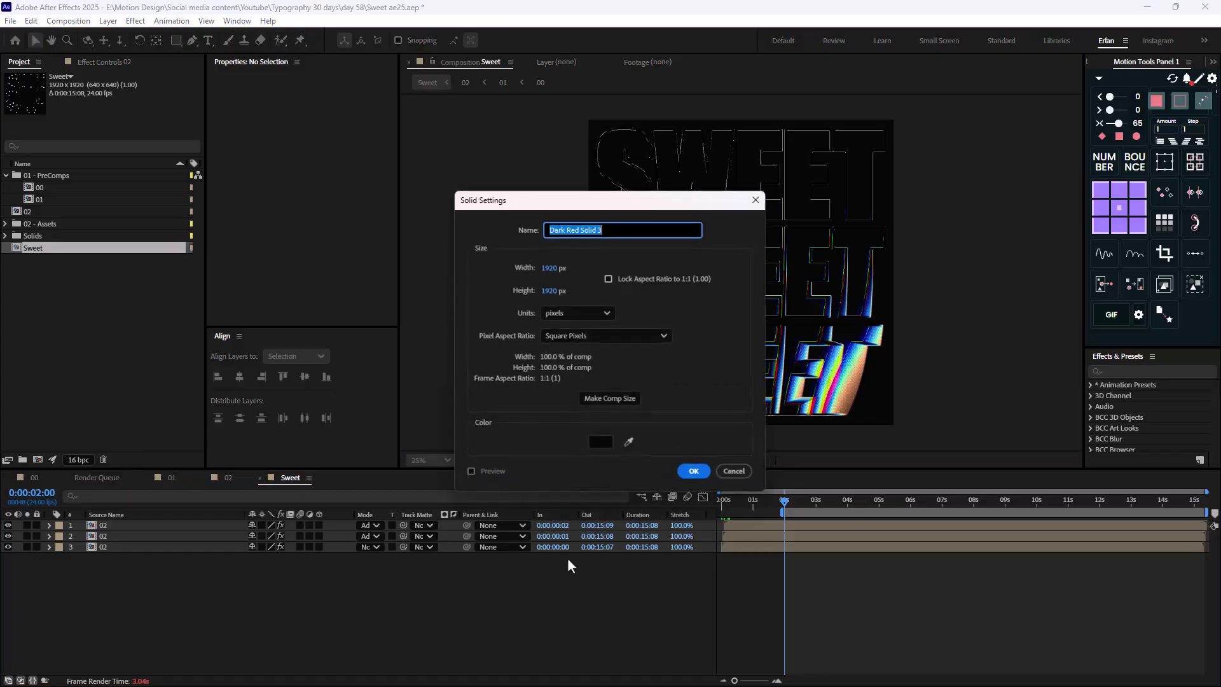
{"action": "key", "text": "Return"}
{"action": "key", "text": "ctrl+shift+bracketleft"}
{"action": "left_click", "coordinate": [146, 614]}
Add an adjustment layer above all layers and apply Fast Box Blur to it with a Blur Radius of 3
{"action": "right_click", "coordinate": [124, 608]}
{"action": "mouse_move", "coordinate": [243, 449]}
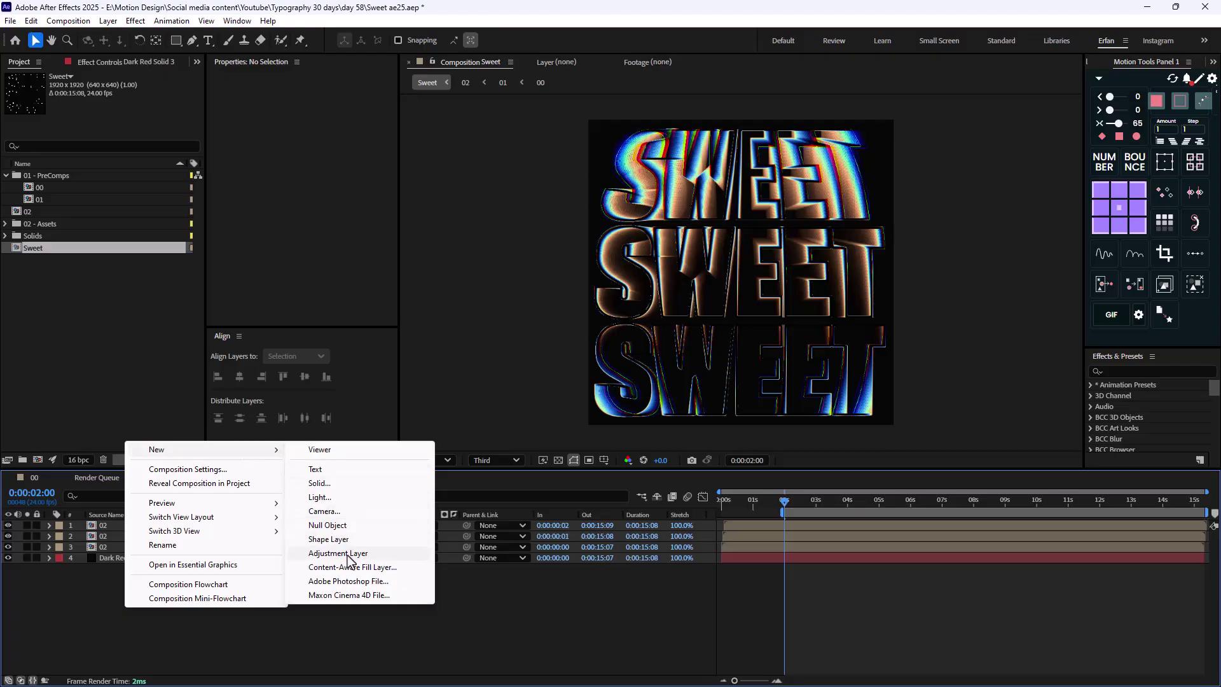
{"action": "left_click", "coordinate": [348, 552]}
{"action": "key", "text": "ctrl+space"}
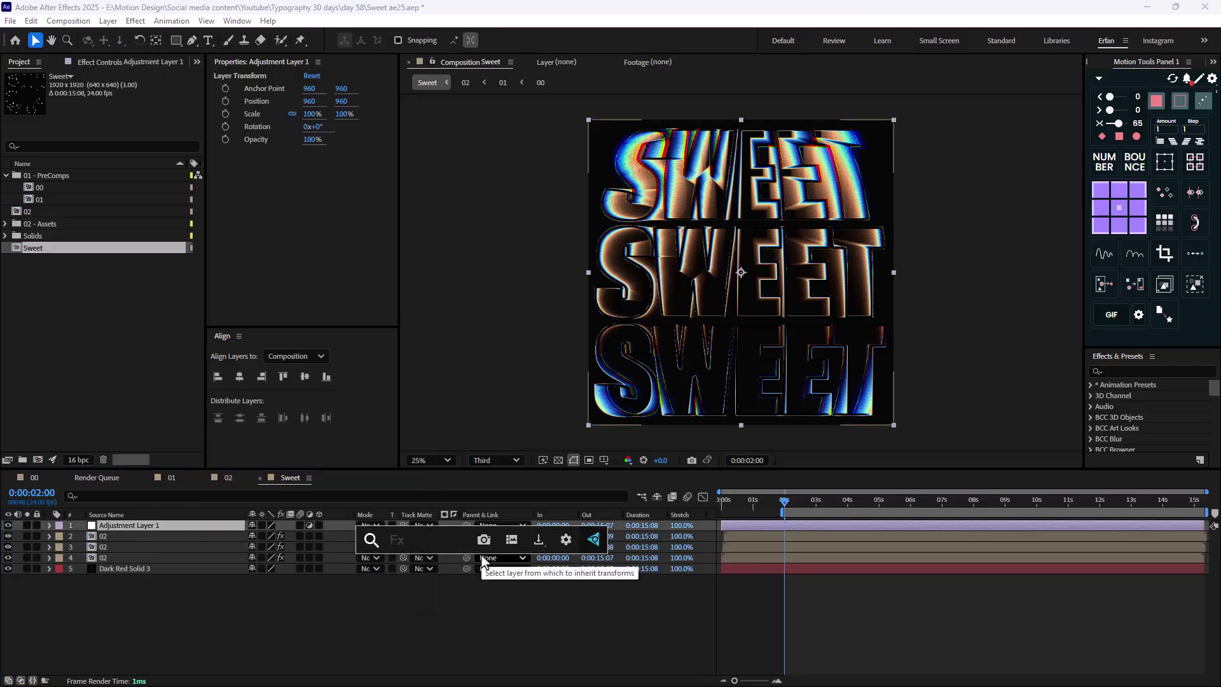
{"action": "type", "text": "fast"}
{"action": "key", "text": "Return"}
{"action": "left_click", "coordinate": [119, 98]}
{"action": "type", "text": "3"}
{"action": "key", "text": "Return"}
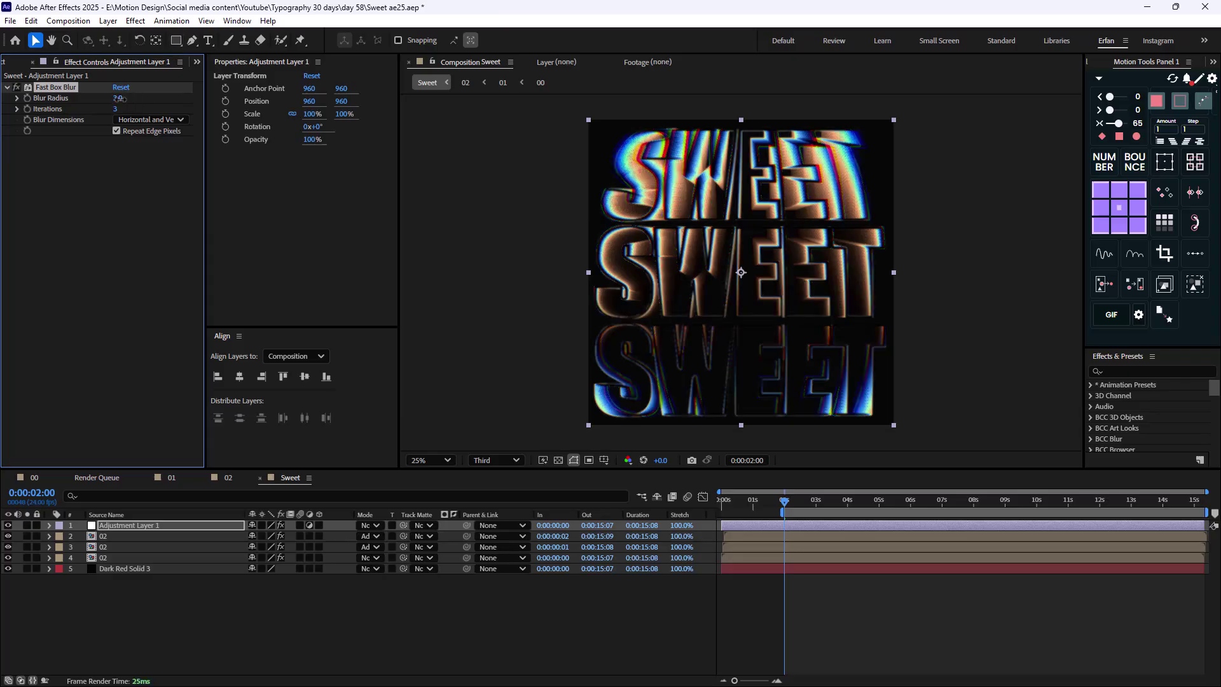
{"action": "left_click", "coordinate": [189, 642]}
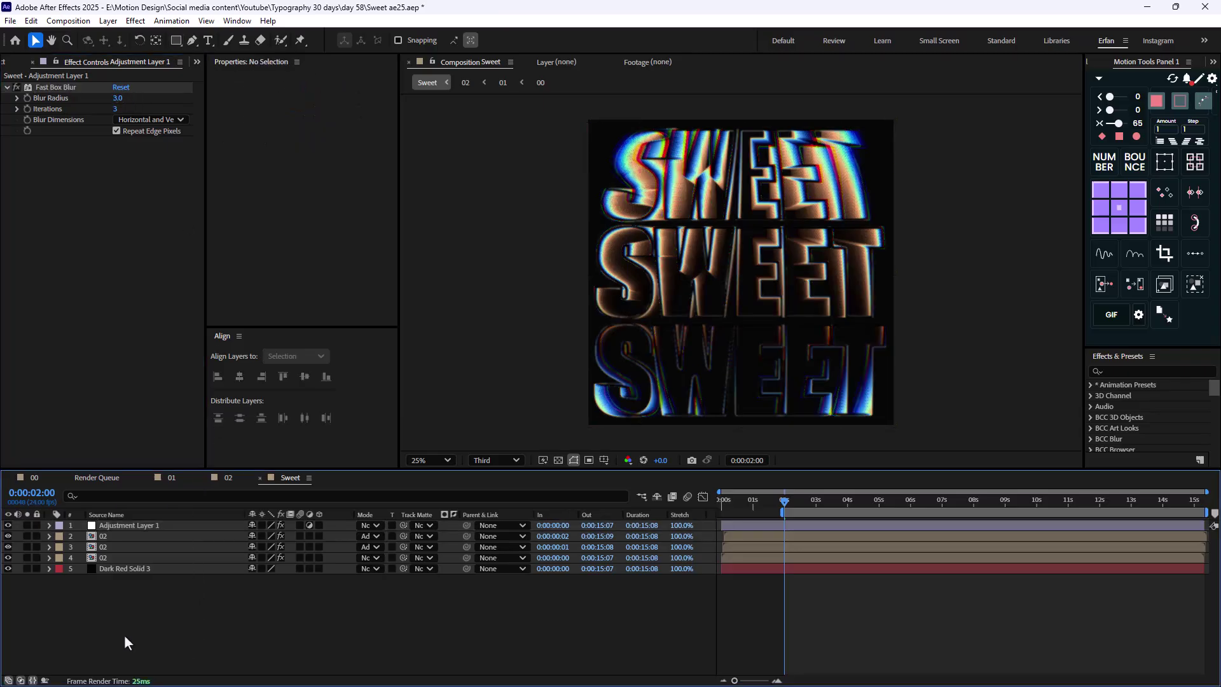
Place Photocopy Texture 1.jpg from the assets folder above all layers and set its blend mode to Screen
{"action": "left_click", "coordinate": [3, 61]}
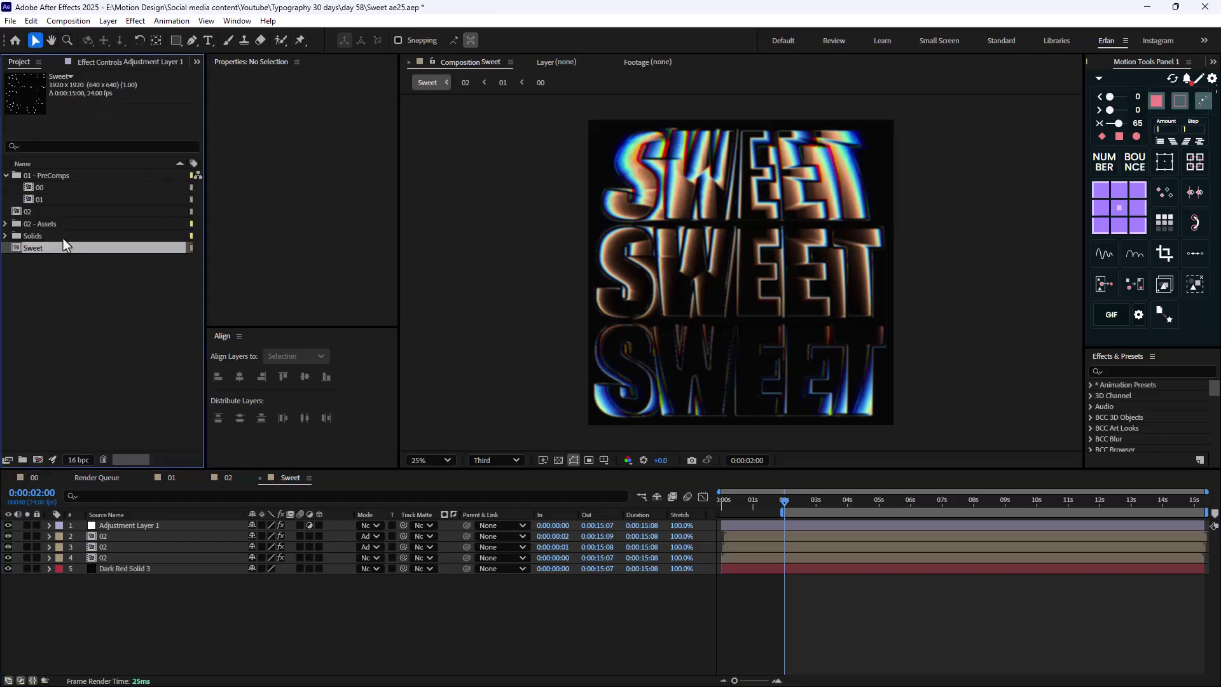
{"action": "left_click", "coordinate": [5, 224]}
{"action": "left_click_drag", "start_coordinate": [65, 240], "coordinate": [140, 527]}
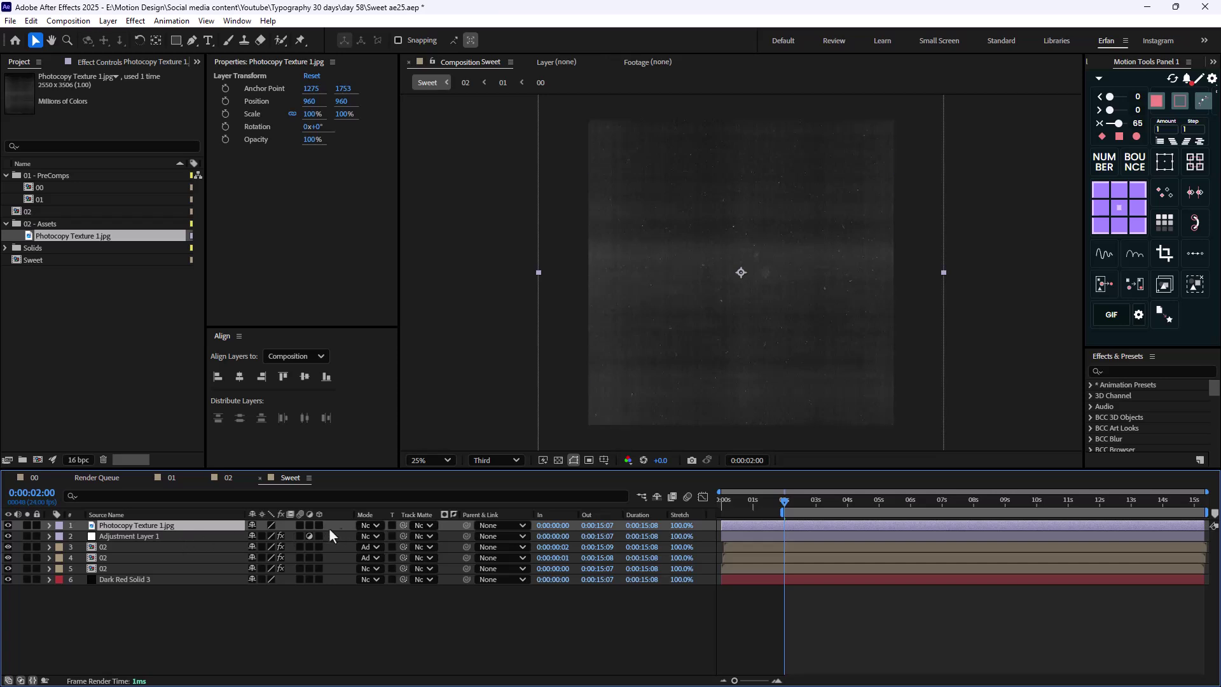
{"action": "left_click", "coordinate": [371, 526]}
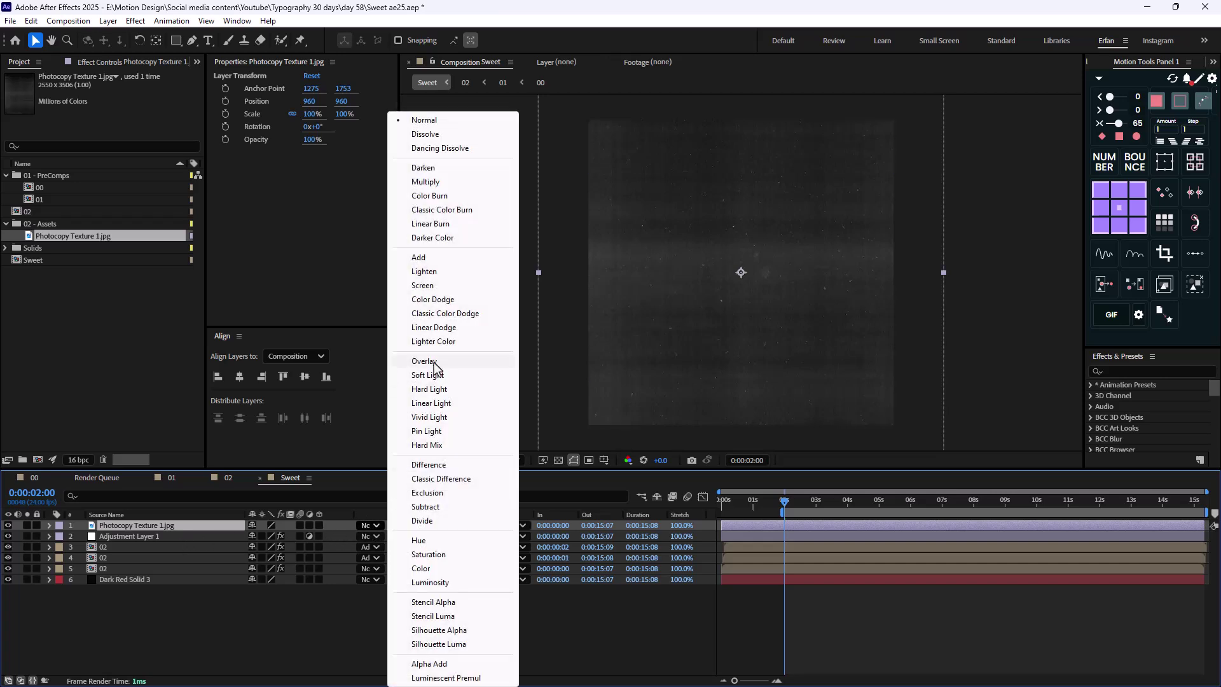
{"action": "left_click", "coordinate": [431, 284]}
{"action": "left_click", "coordinate": [564, 632]}
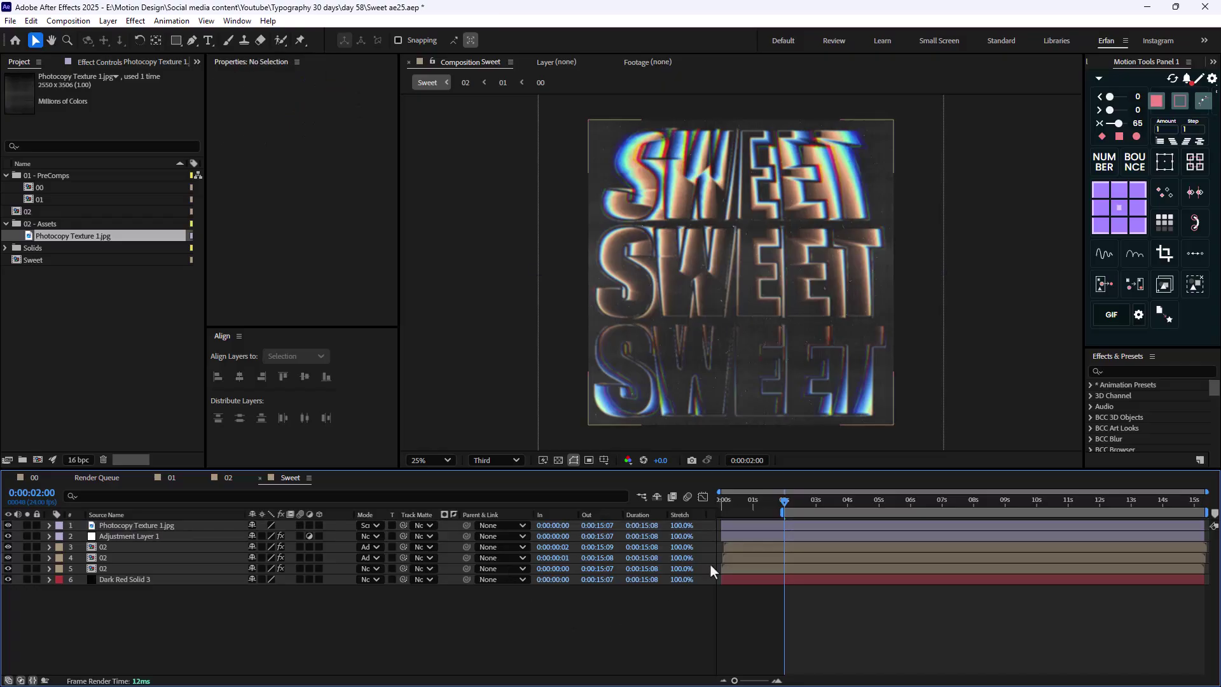
Reduce the opacity of the Photocopy Texture 1.jpg layer to 35% while previewing the animation
{"action": "left_click", "coordinate": [155, 526]}
{"action": "key", "text": "t"}
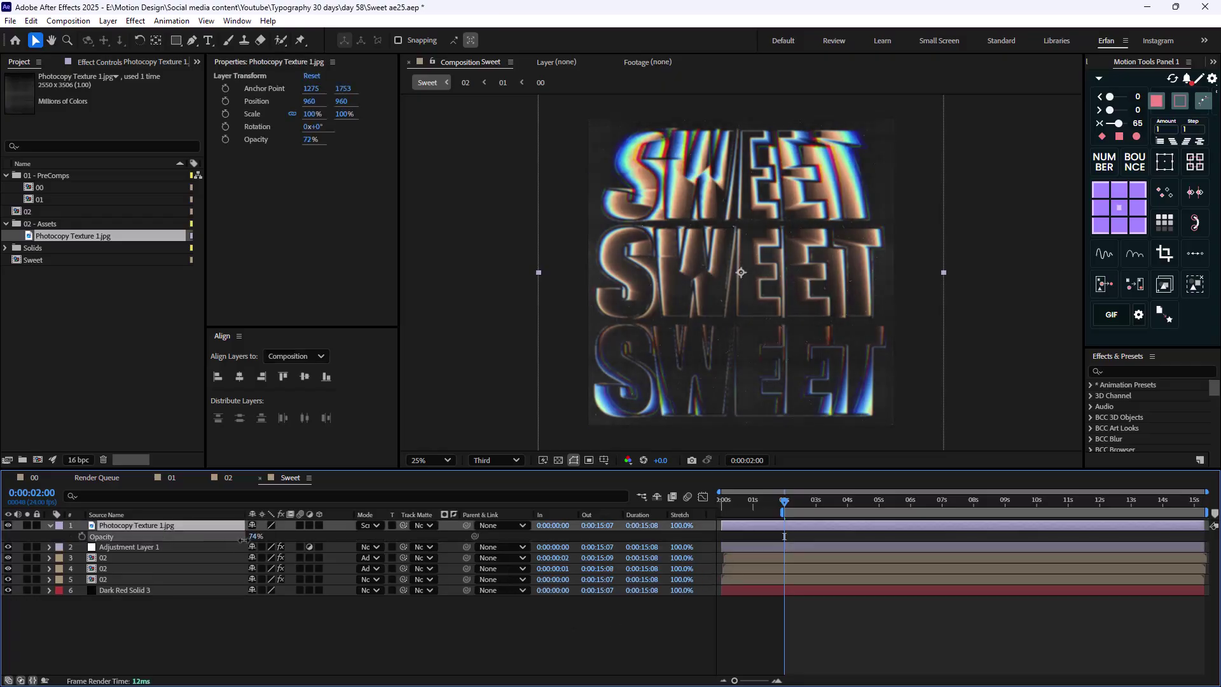
{"action": "left_click", "coordinate": [430, 628]}
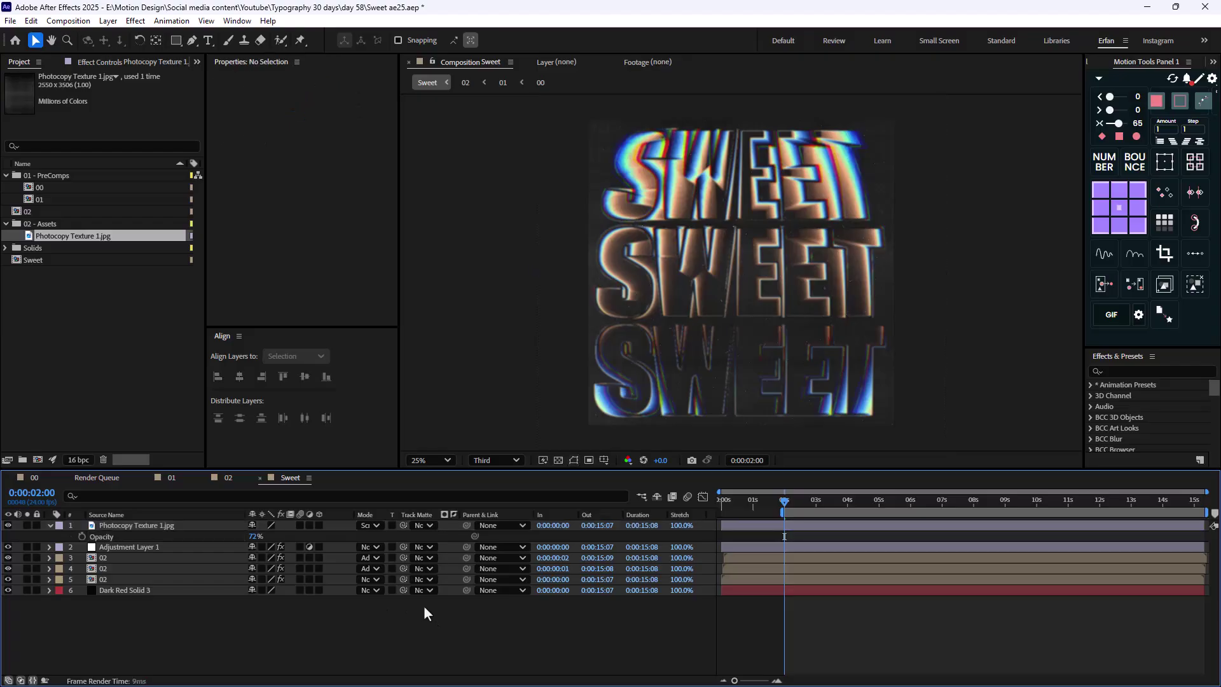
{"action": "key", "text": "space"}
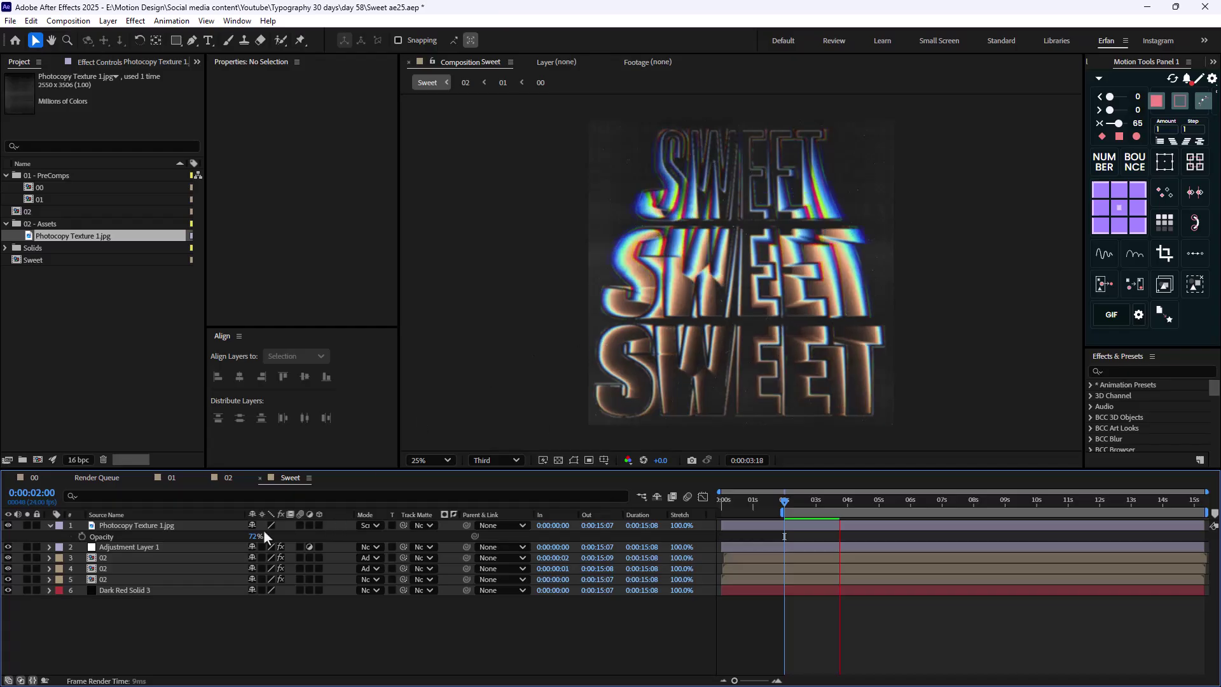
{"action": "mouse_move", "coordinate": [255, 536]}
{"action": "left_mouse_down"}
{"action": "mouse_move", "coordinate": [226, 541]}
{"action": "mouse_move", "coordinate": [236, 541]}
{"action": "left_mouse_up"}
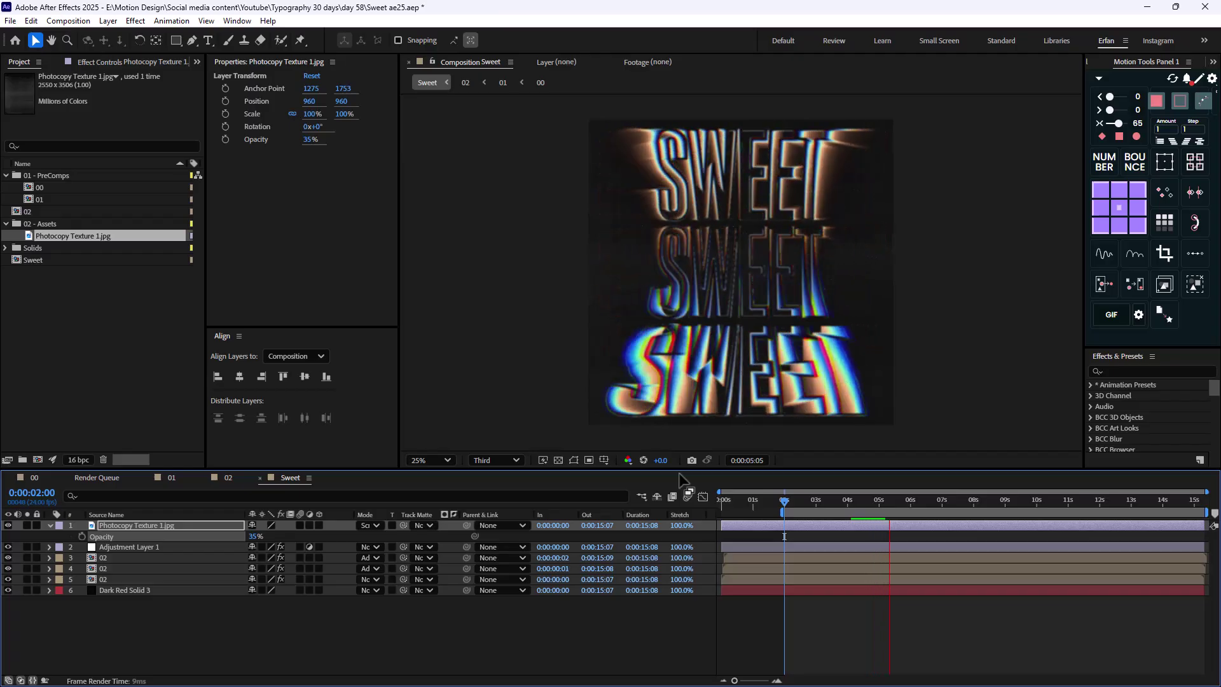
Switch to Adobe Audition and stop the running audio recording
{"action": "key", "text": "alt+Tab"}
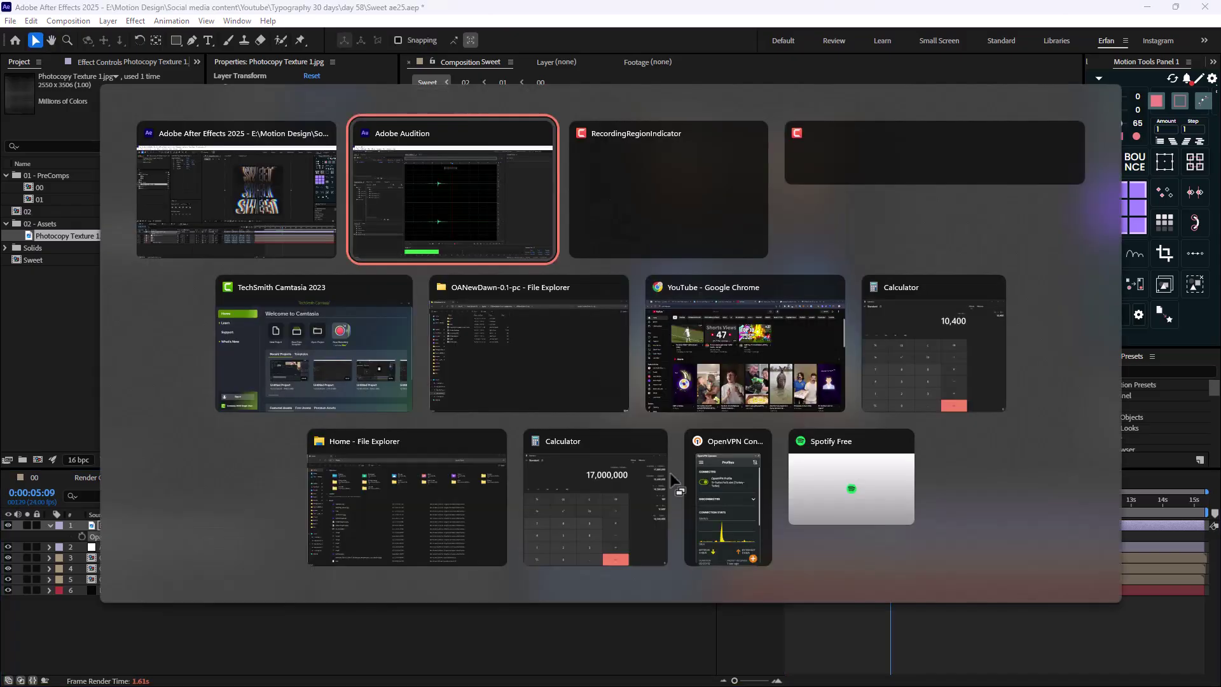
{"action": "left_click", "coordinate": [488, 599]}
{"action": "key", "text": "alt+Tab"}
{"action": "key", "text": "alt+Tab"}
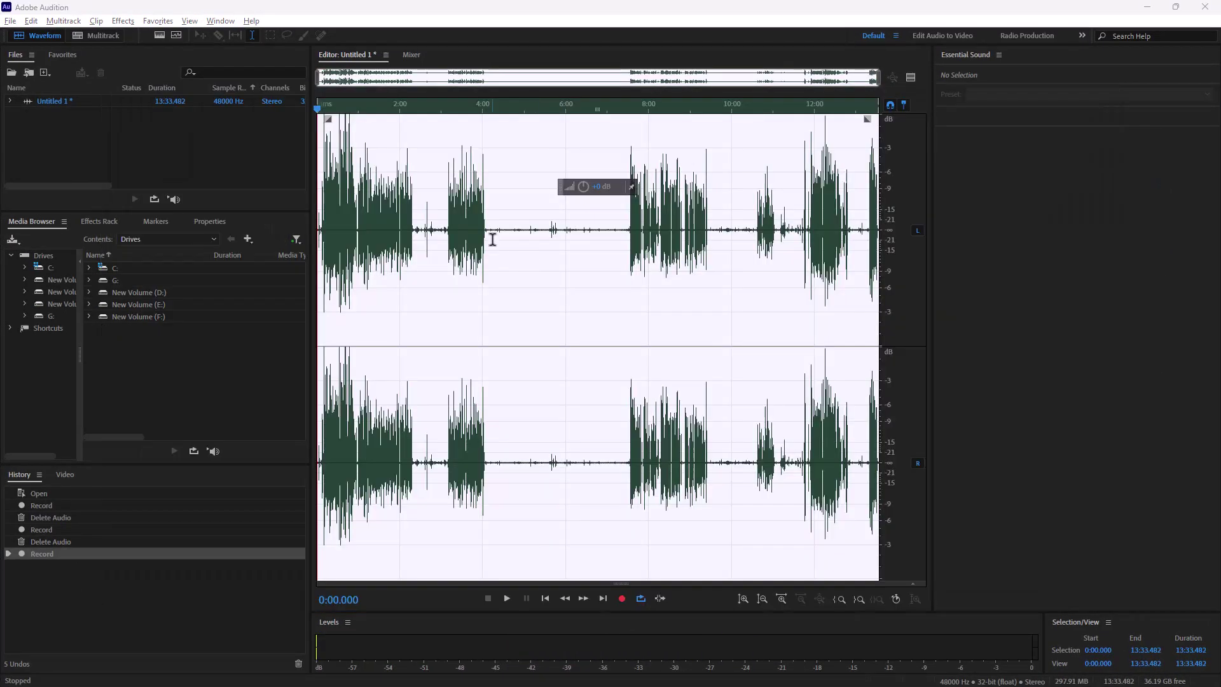